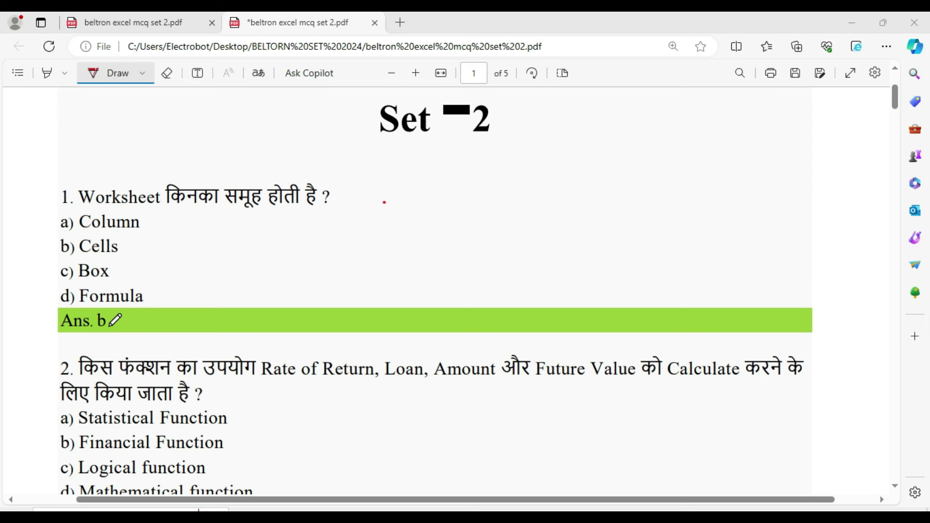
- Tick Ans. b and underline 'b) Cells' in red for question 1, then open a blank Excel workbook
scroll(97, 310, down, 2)
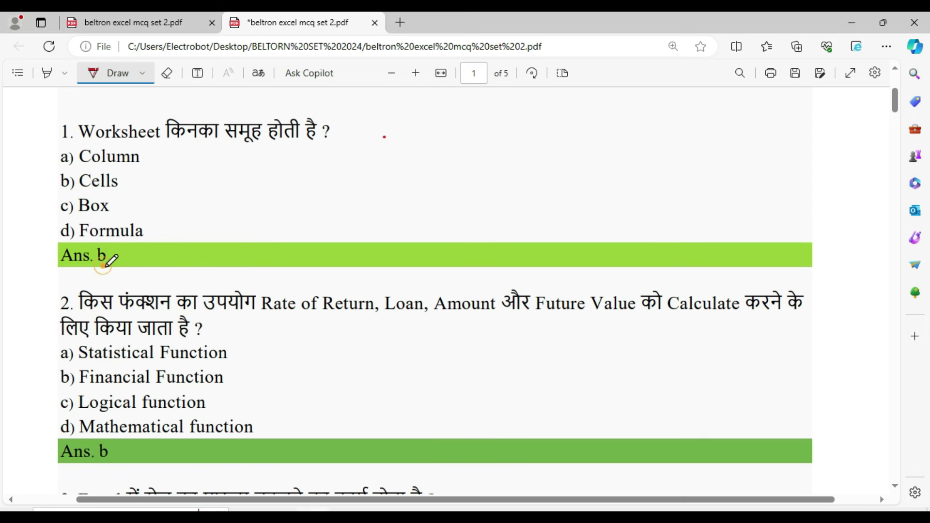
drag(103, 264, 179, 239)
drag(56, 196, 172, 196)
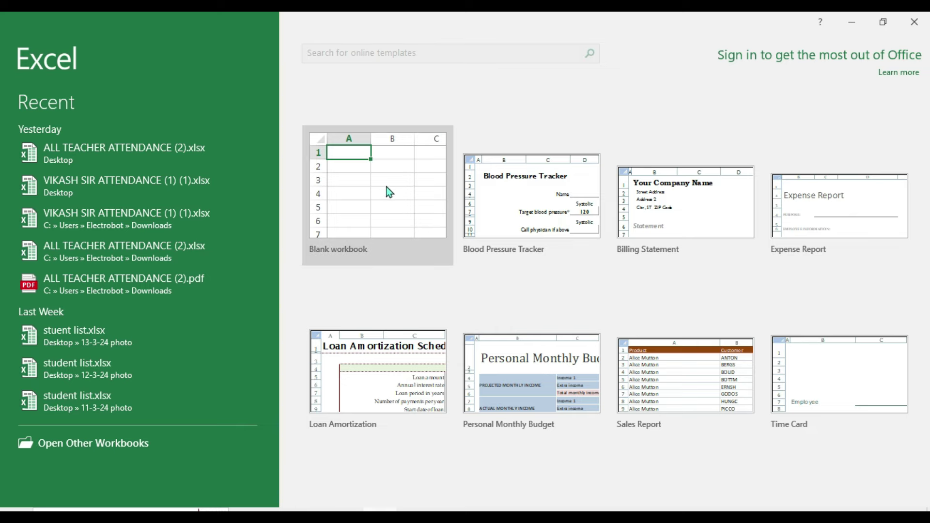
click(386, 189)
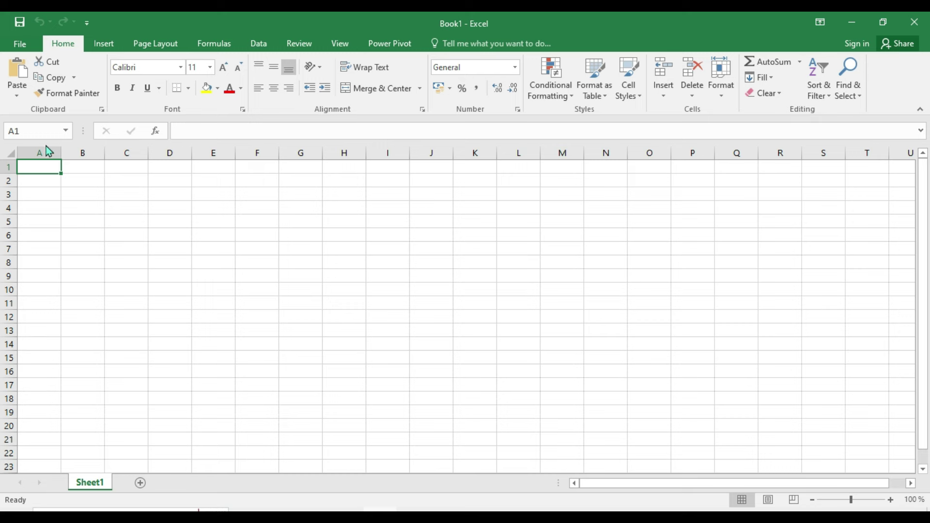
- Select three single cells, then the block A1:I12 on the blank sheet
click(208, 248)
click(254, 247)
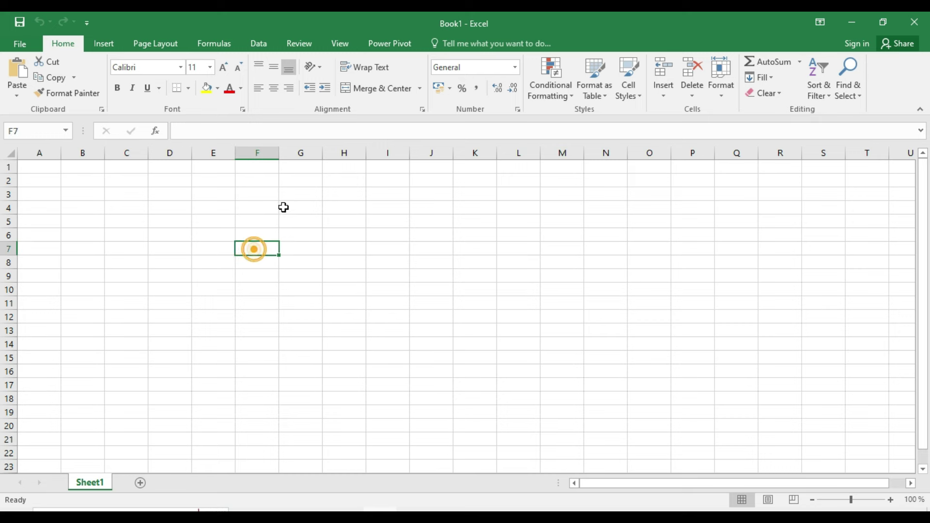
click(378, 232)
mouse_move(40, 167)
mouse_down()
mouse_move(291, 268)
mouse_move(354, 328)
mouse_up()
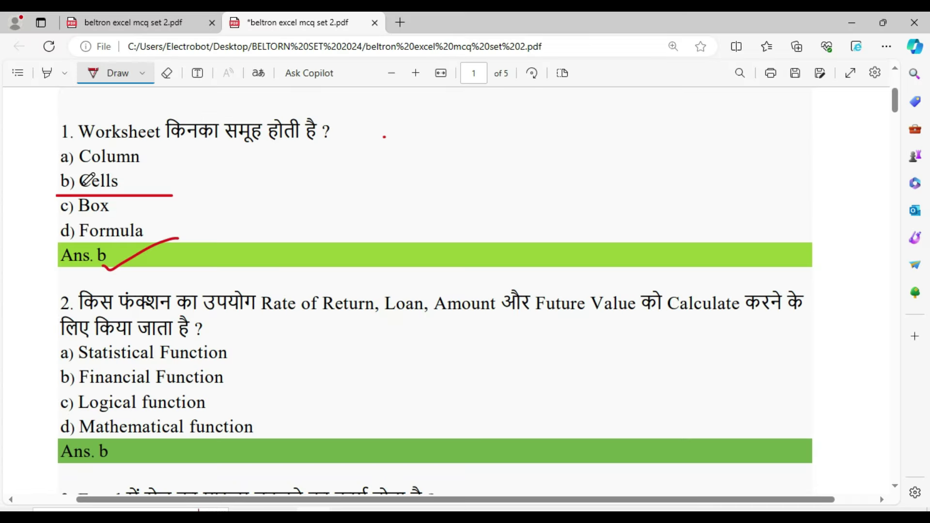
- Underline question 2's key terms, including Rate of Return and Loan, in red
drag(131, 185, 246, 182)
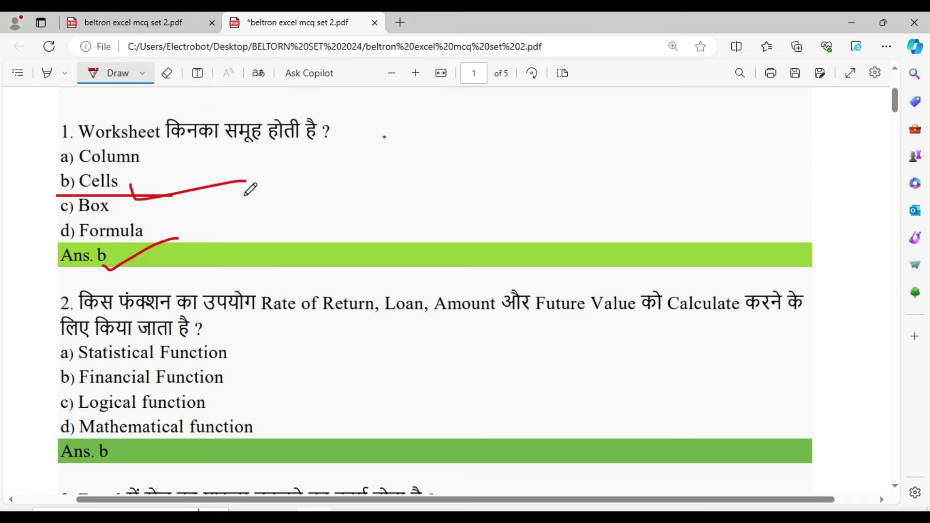
scroll(241, 258, down, 1)
scroll(241, 258, down, 1)
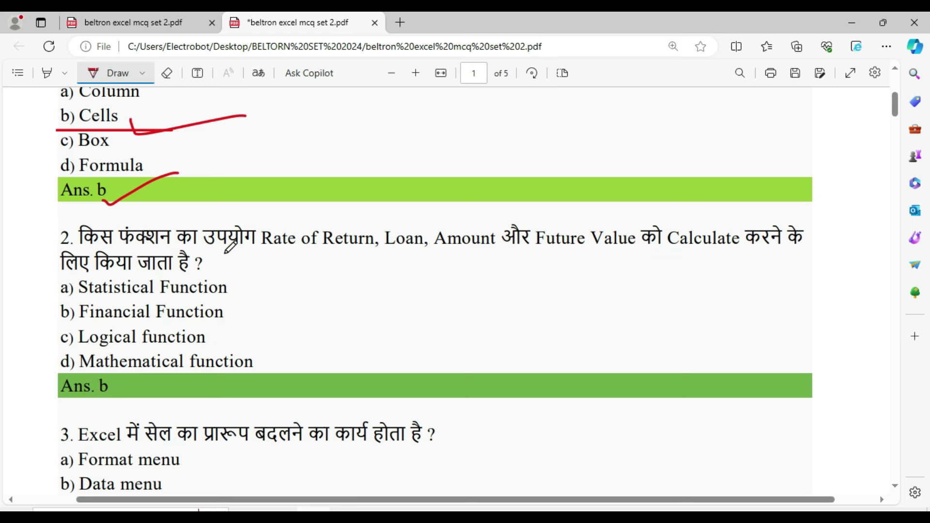
drag(262, 251, 665, 252)
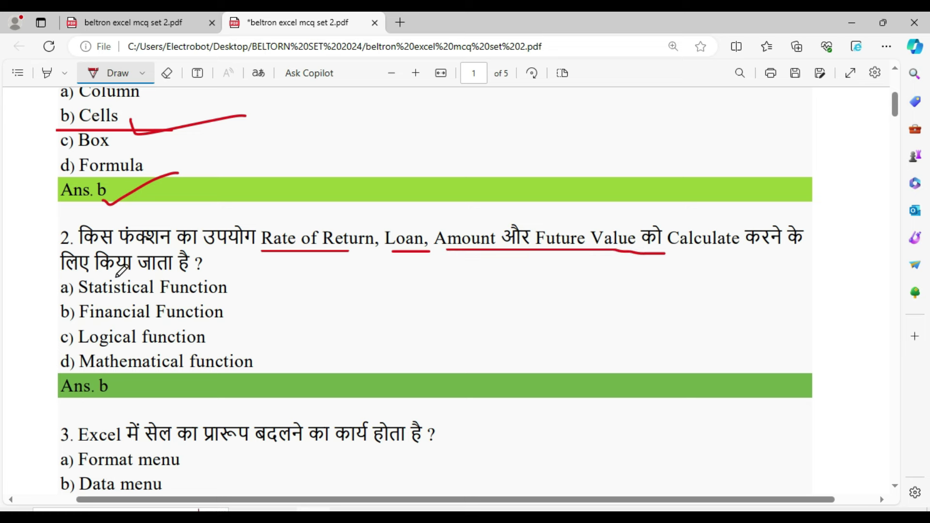
- Mark 'b) Financial Function' and Ans. b as question 2's answer
scroll(209, 279, down, 2)
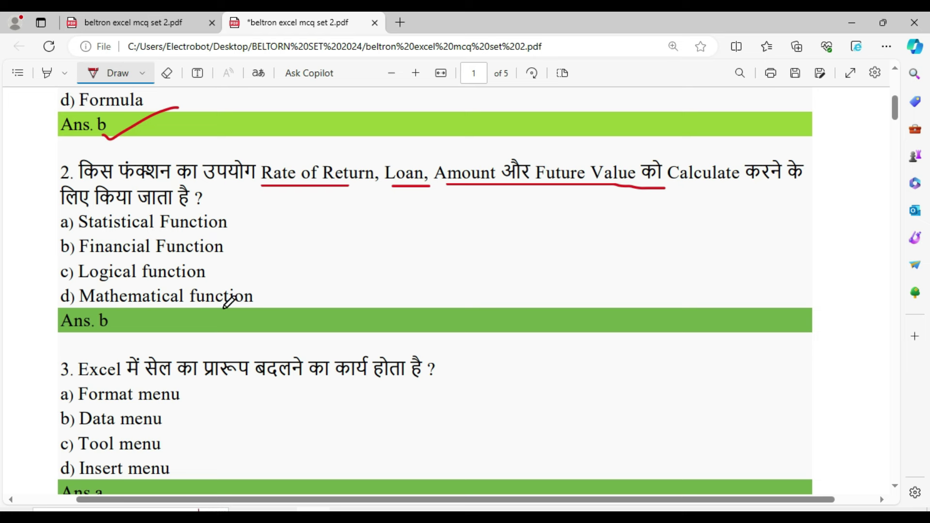
drag(209, 256, 346, 232)
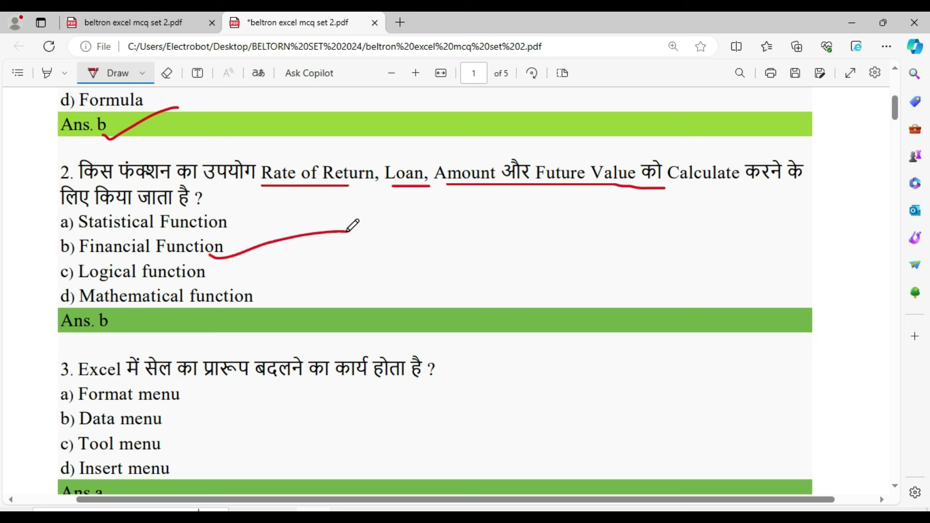
drag(92, 329, 169, 328)
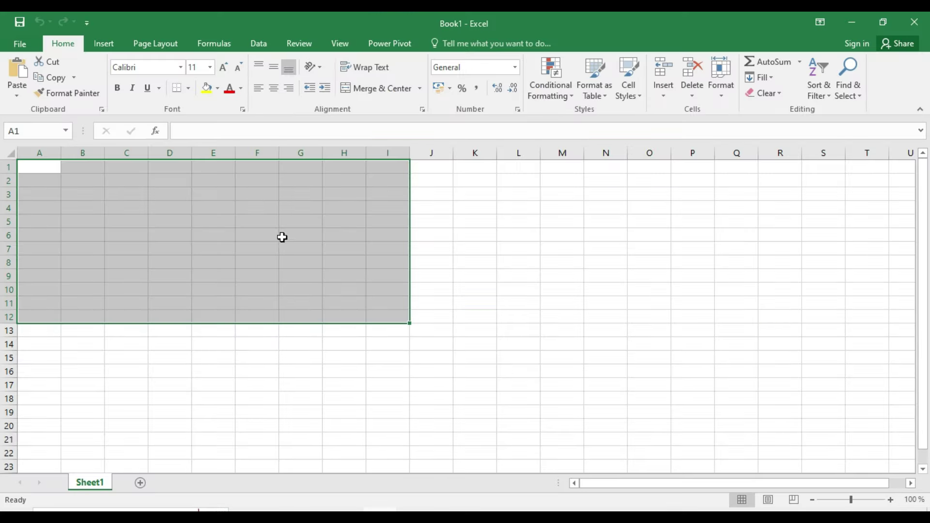
- Browse the Formulas > Financial function list down to PMT, then return to the PDF
click(213, 217)
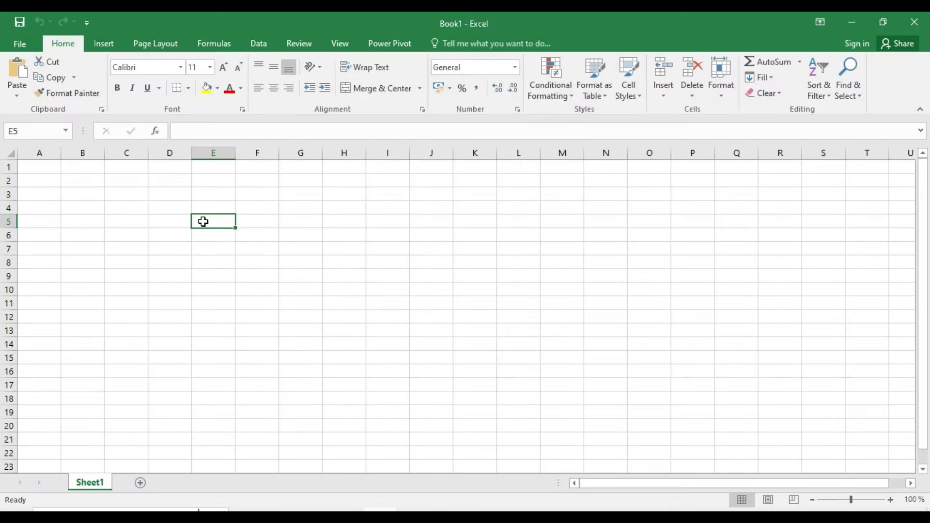
click(216, 45)
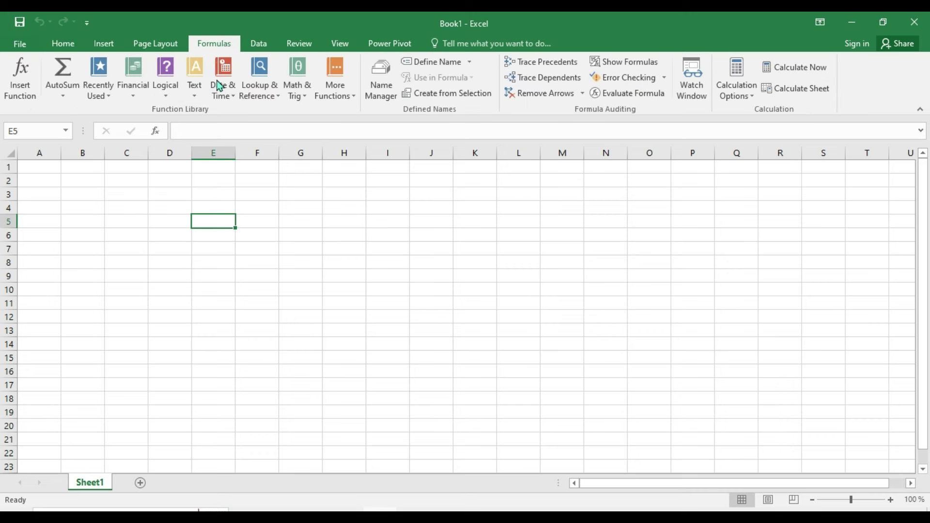
click(135, 88)
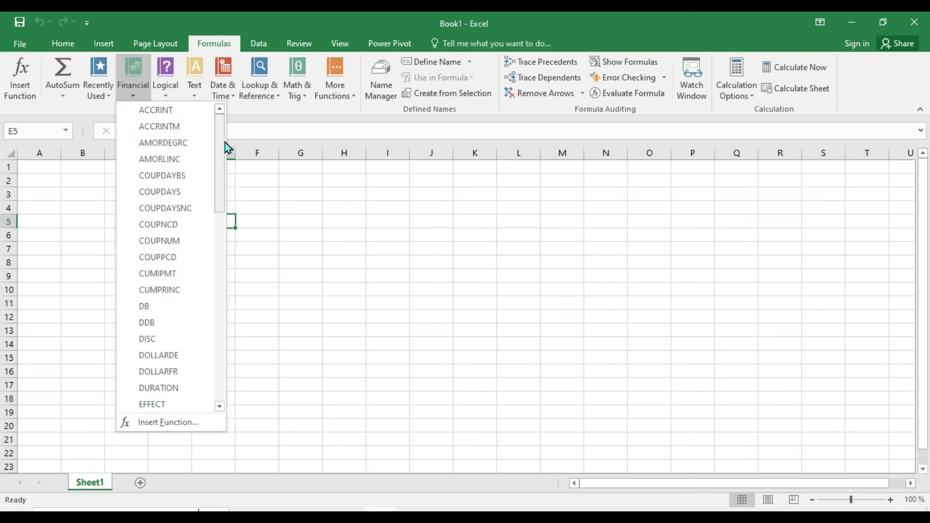
drag(225, 143, 217, 293)
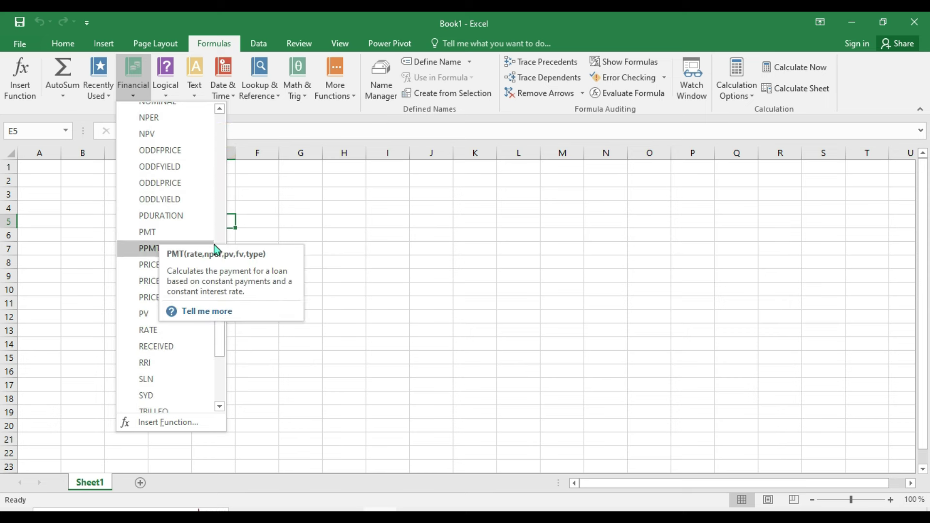
click(133, 85)
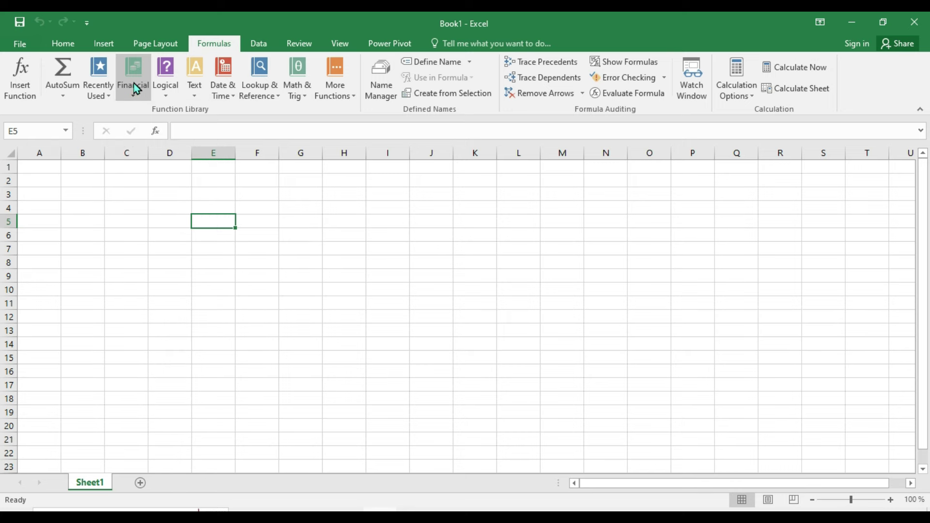
key(alt+Tab)
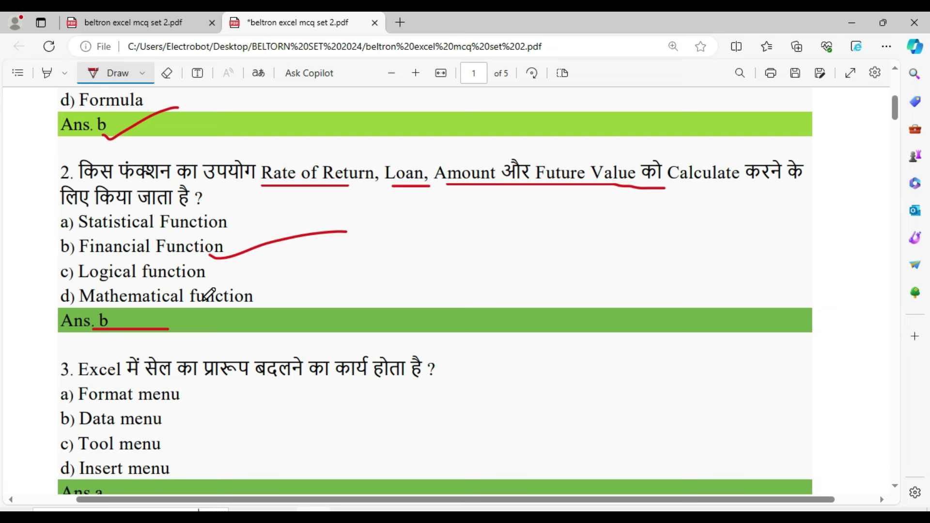
- Underline 'a) Format menu' in red as question 3's answer
scroll(198, 315, down, 3)
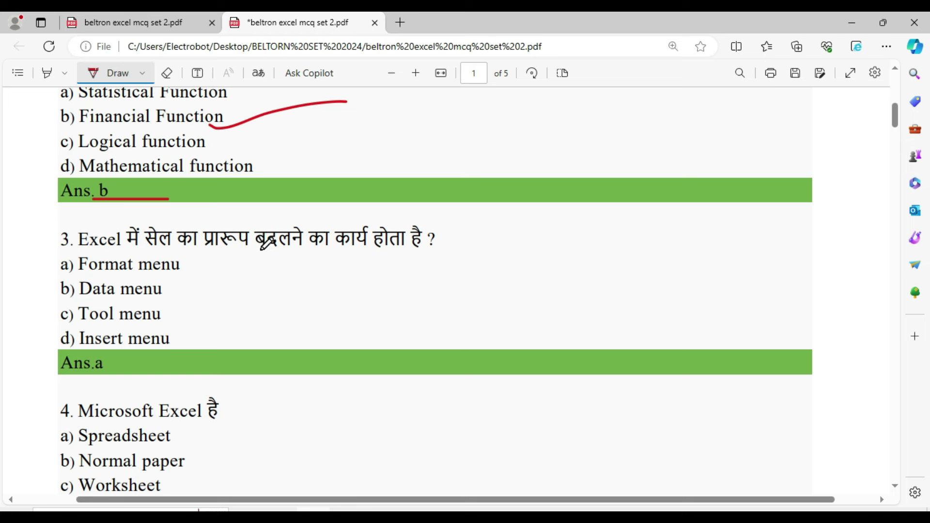
drag(61, 282, 203, 280)
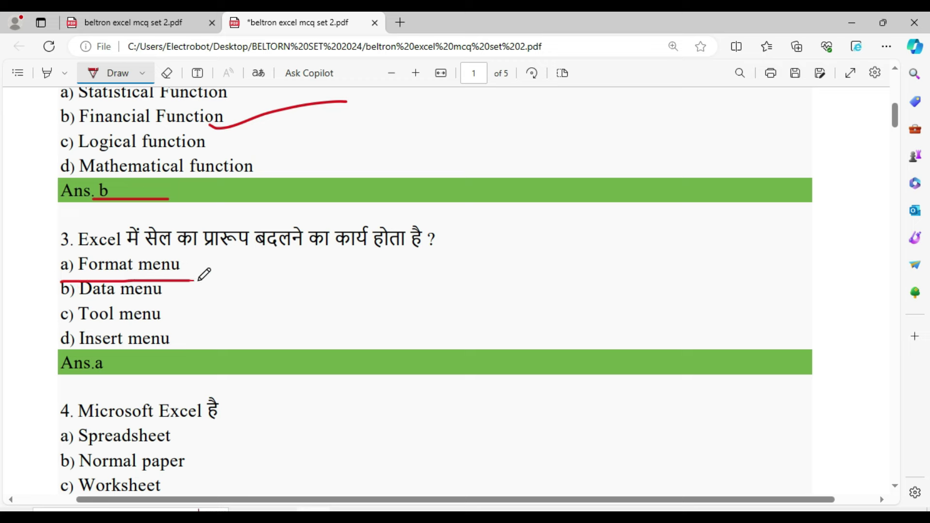
- Format I4:M12 as a dark banded table with headers Column1 to Column5
click(369, 506)
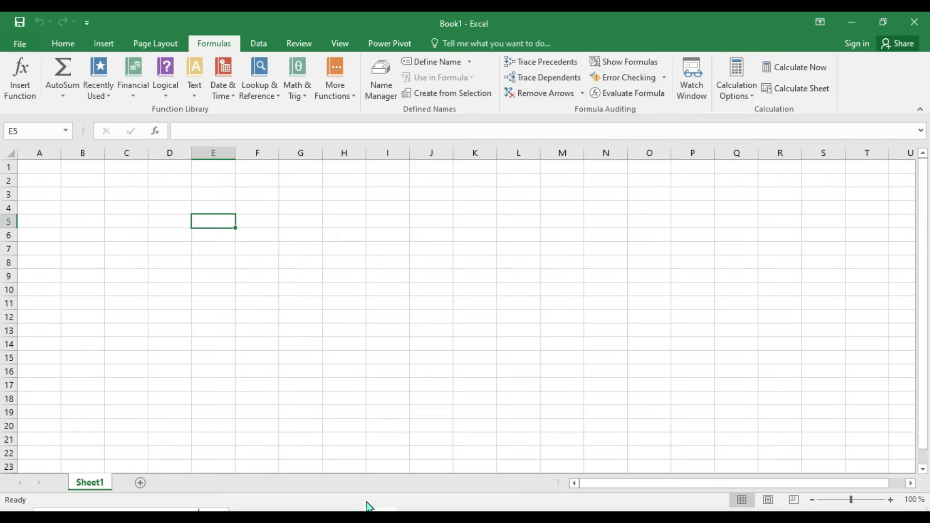
click(57, 40)
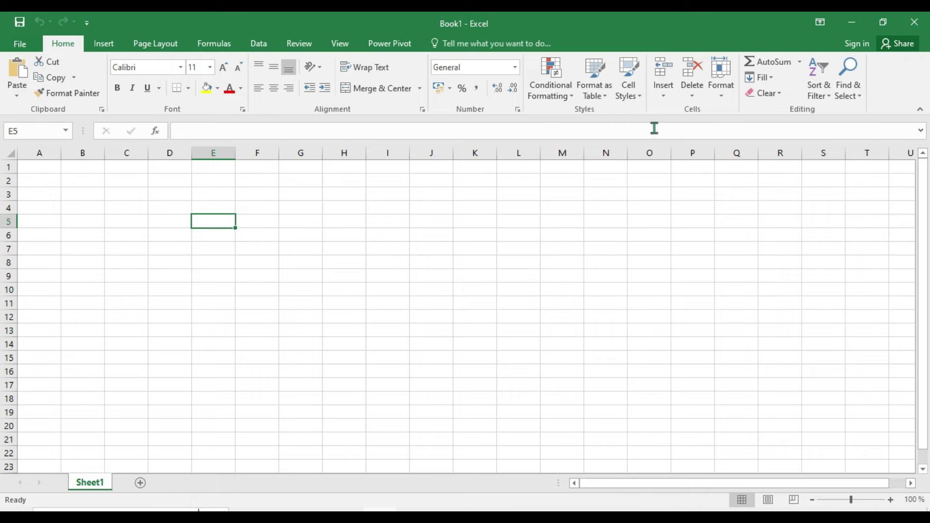
click(358, 208)
drag(383, 207, 579, 317)
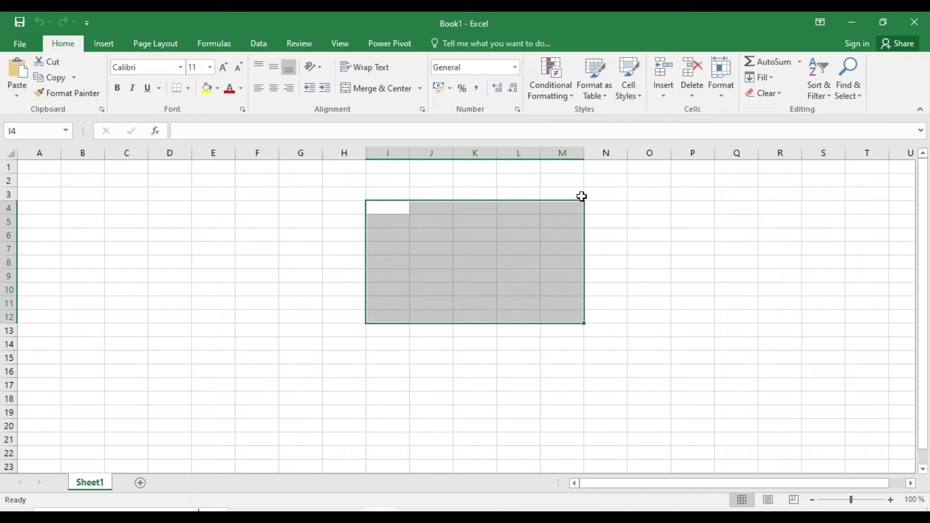
click(595, 82)
click(646, 417)
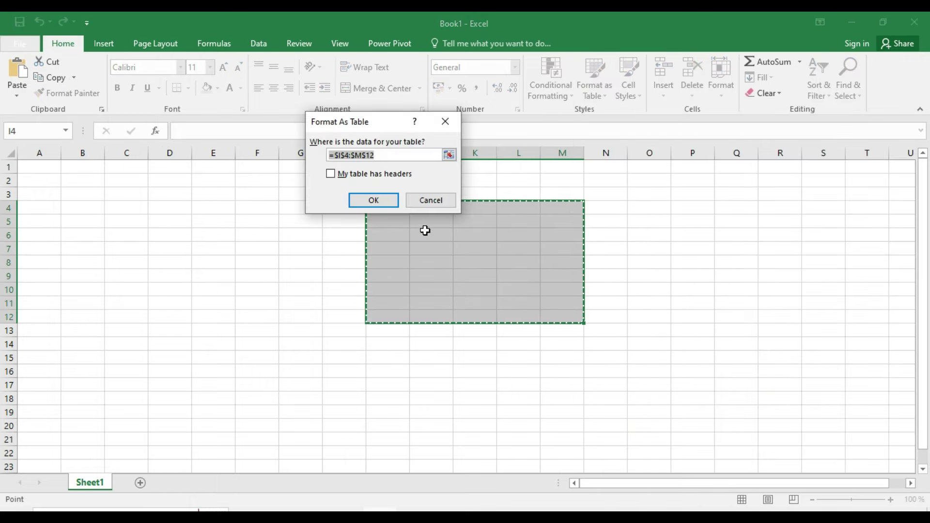
click(371, 199)
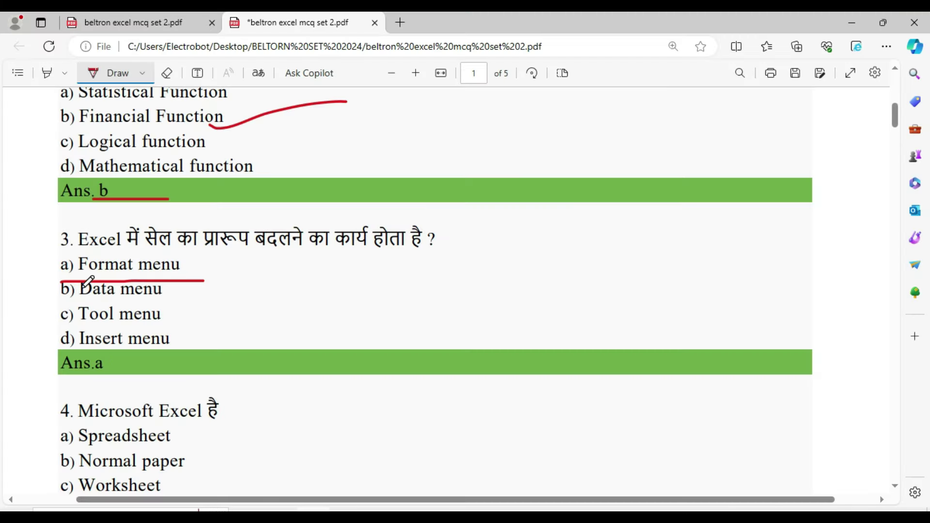
- Draw a red tick beside 'Format menu' for question 3
drag(181, 276, 296, 254)
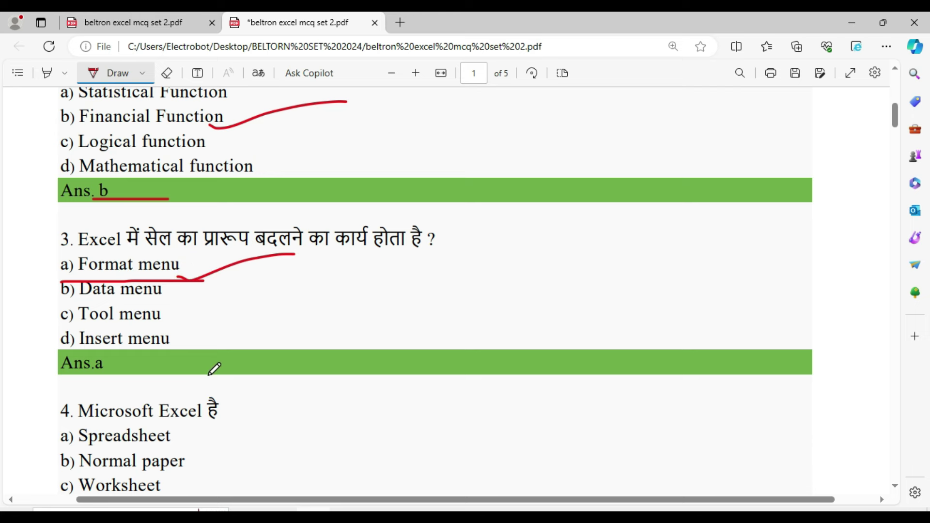
scroll(214, 369, down, 3)
scroll(130, 301, down, 2)
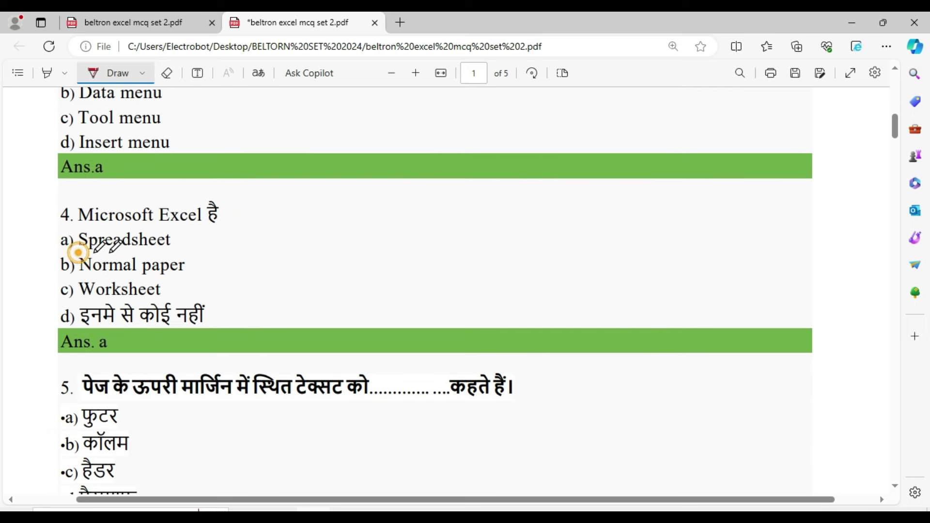
- Underline Spreadsheet, Normal paper, Worksheet and Ans. a in question 4
drag(77, 252, 177, 253)
drag(78, 280, 225, 280)
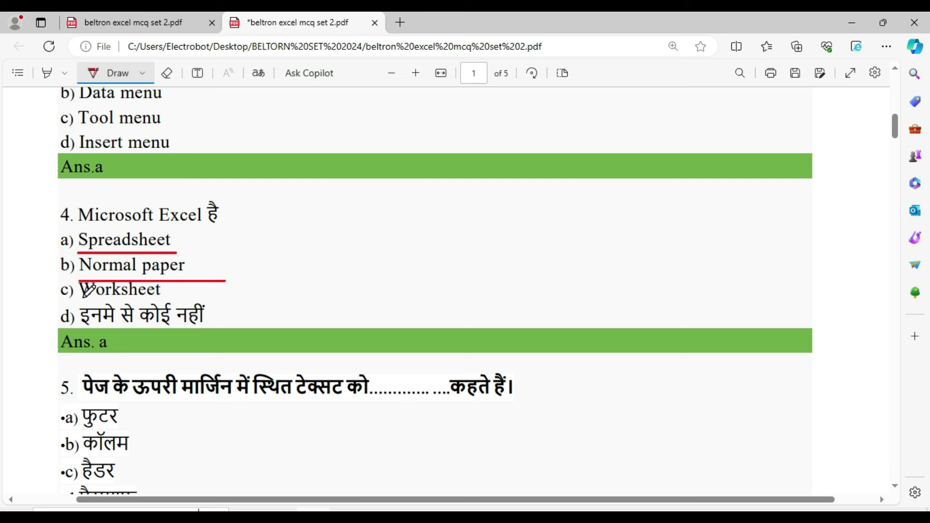
drag(82, 299, 187, 305)
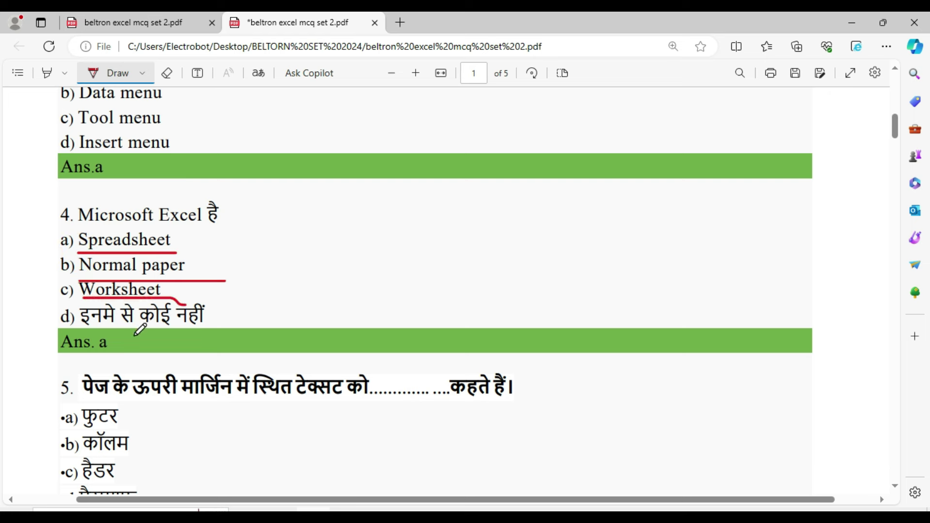
drag(112, 343, 245, 361)
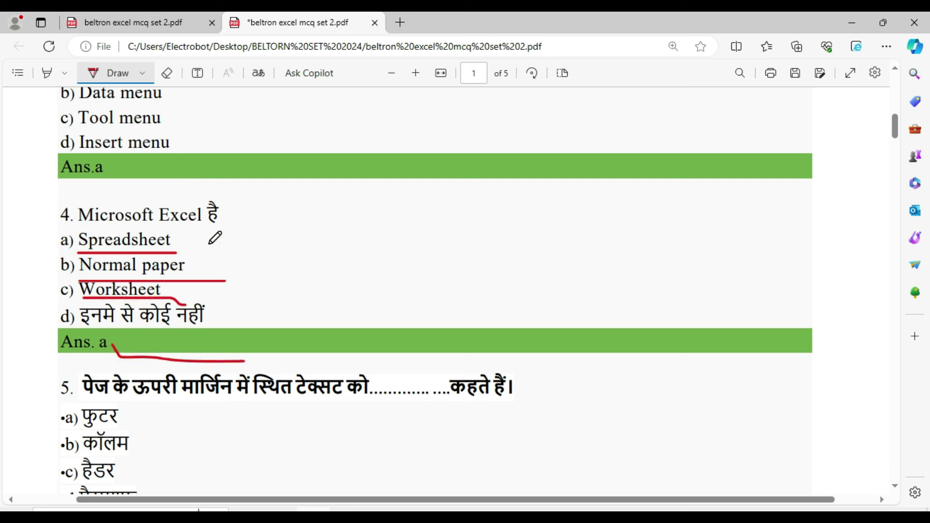
key(alt+Tab)
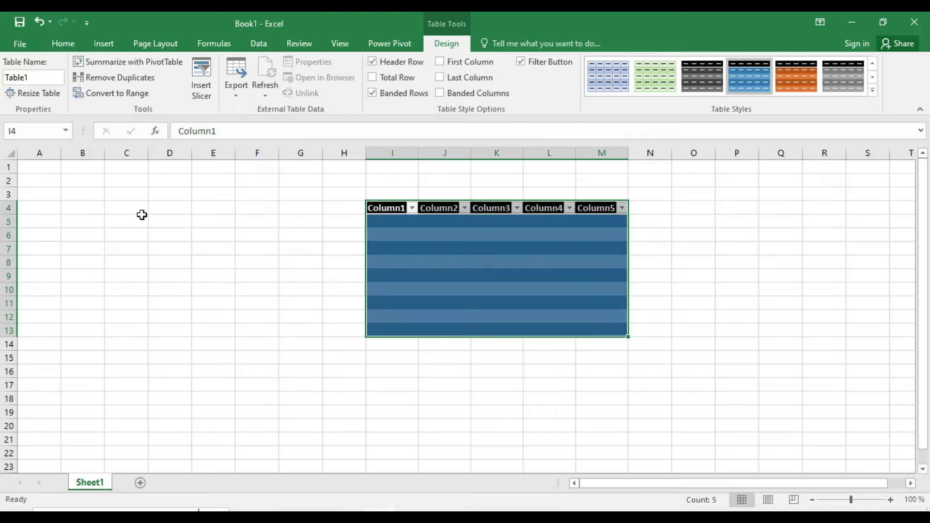
- Undo the table, then select A1:P18, D1:D15, A9:H11, C5:I7, F5 and F7
key(ctrl+z)
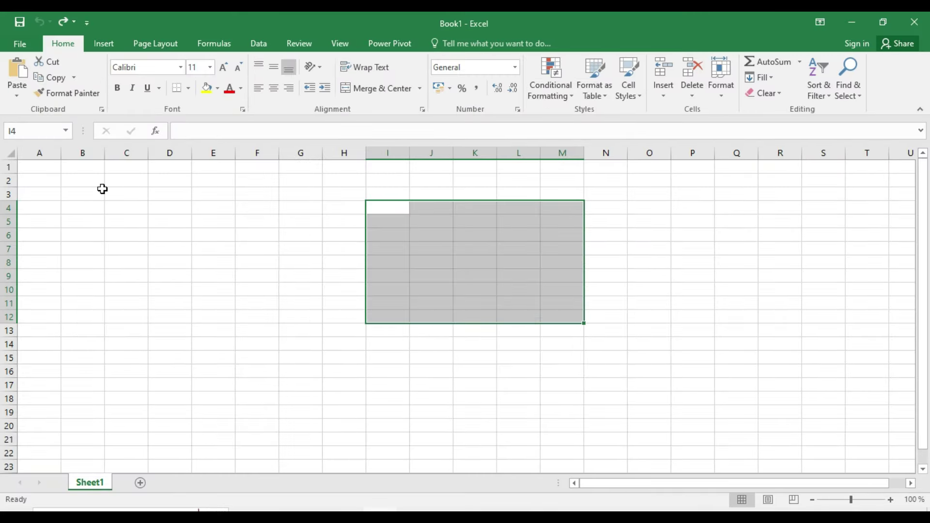
drag(26, 166, 690, 412)
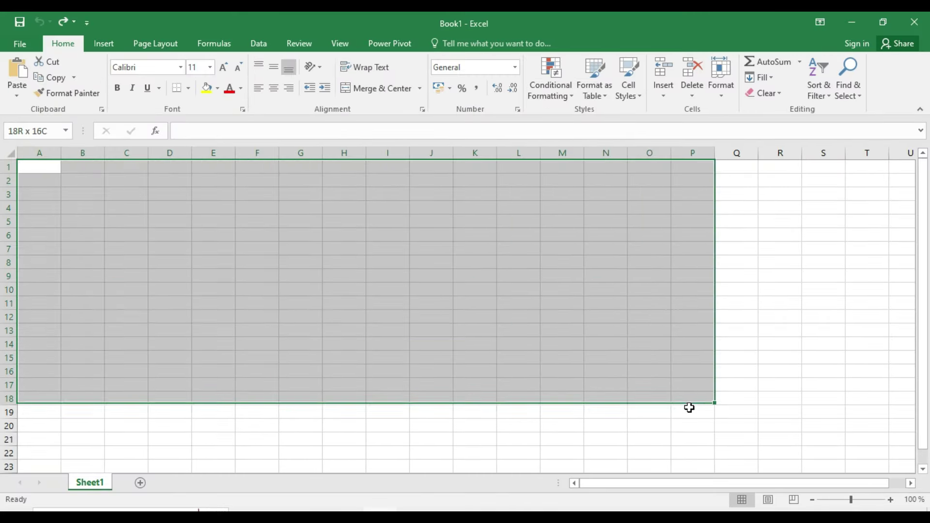
drag(166, 164, 166, 357)
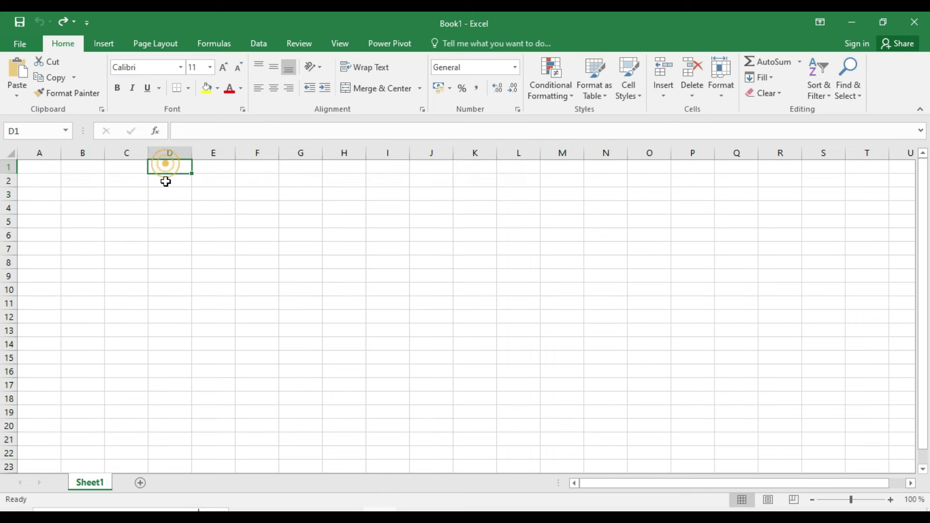
drag(45, 275, 280, 264)
drag(115, 222, 388, 248)
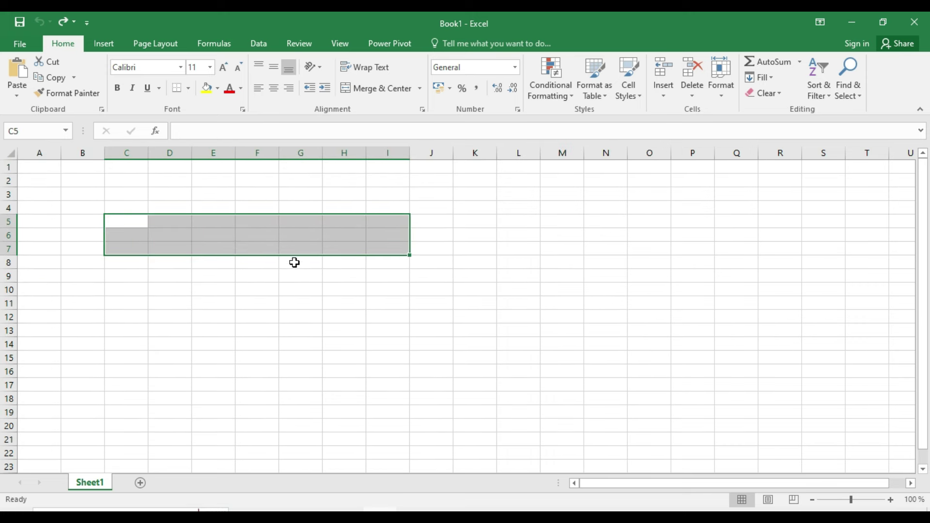
click(247, 220)
click(255, 247)
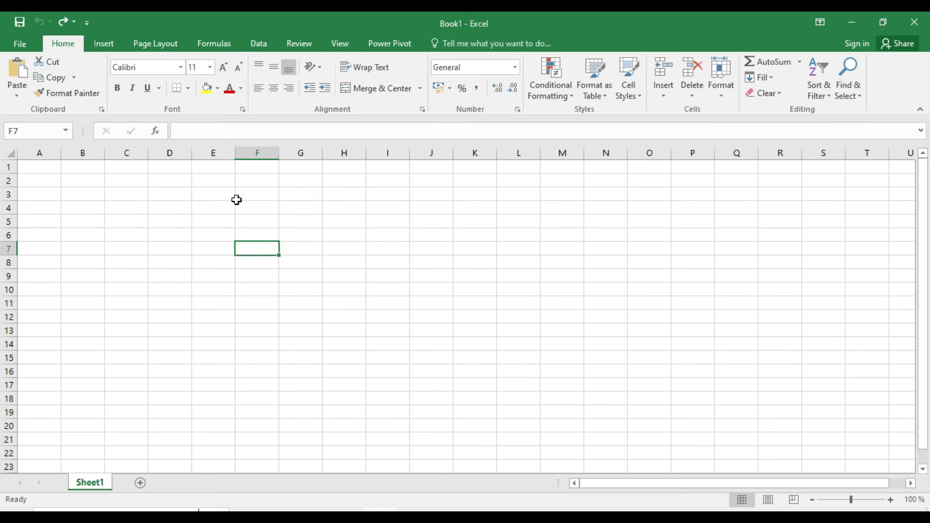
key(alt+Tab)
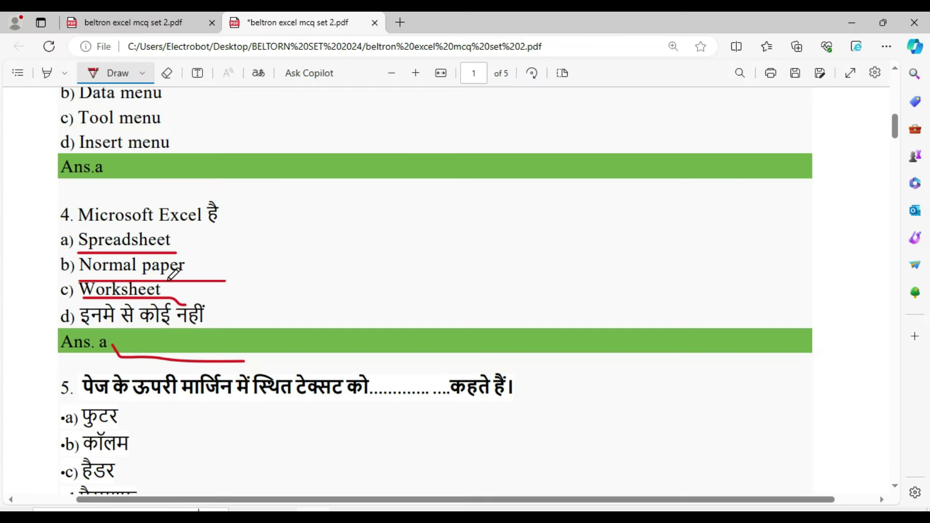
- Draw a red stroke beside Spreadsheet in question 4
drag(178, 244, 344, 221)
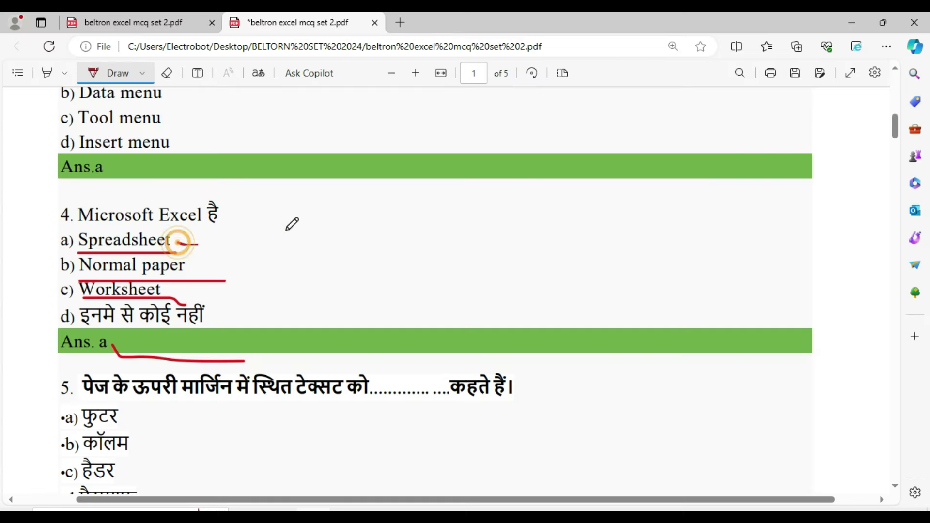
scroll(323, 230, down, 3)
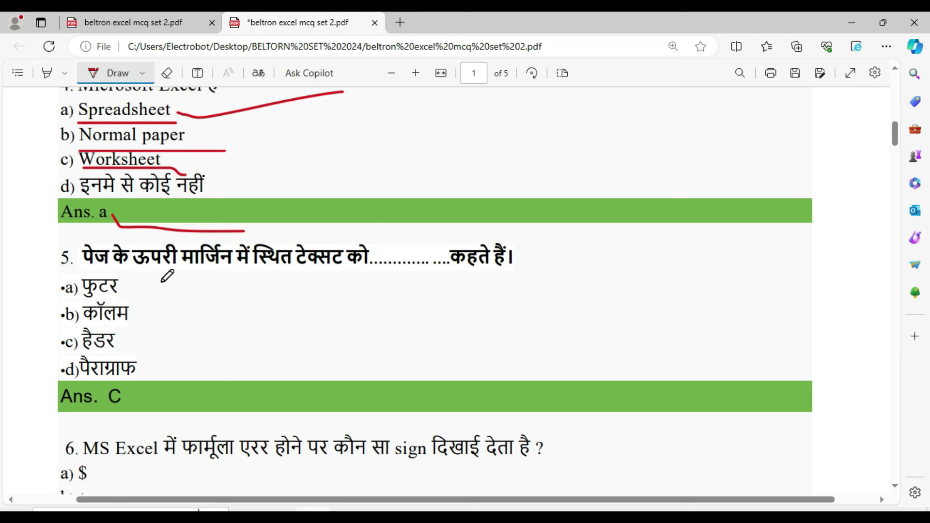
scroll(167, 276, down, 3)
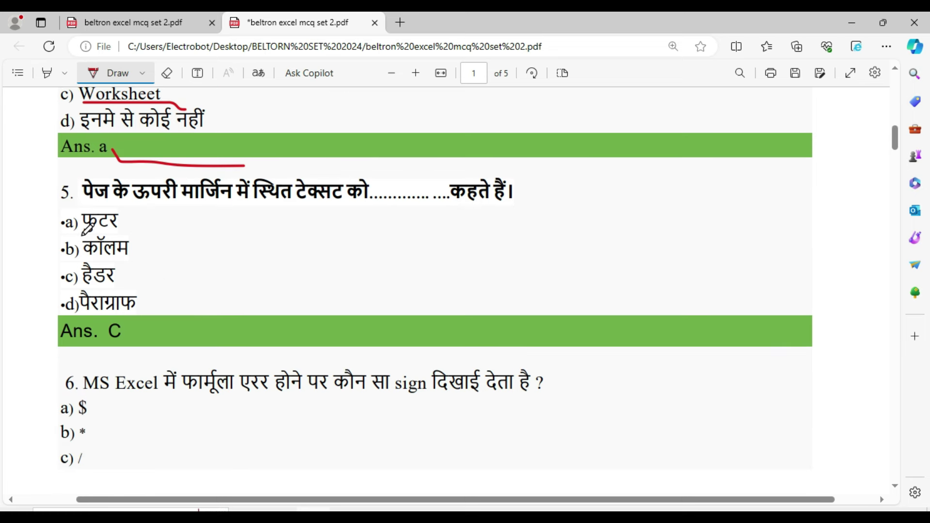
- Underline question 5's options a–d and draw a line out from option c, Header
drag(81, 233, 170, 229)
drag(58, 263, 179, 258)
drag(75, 285, 178, 284)
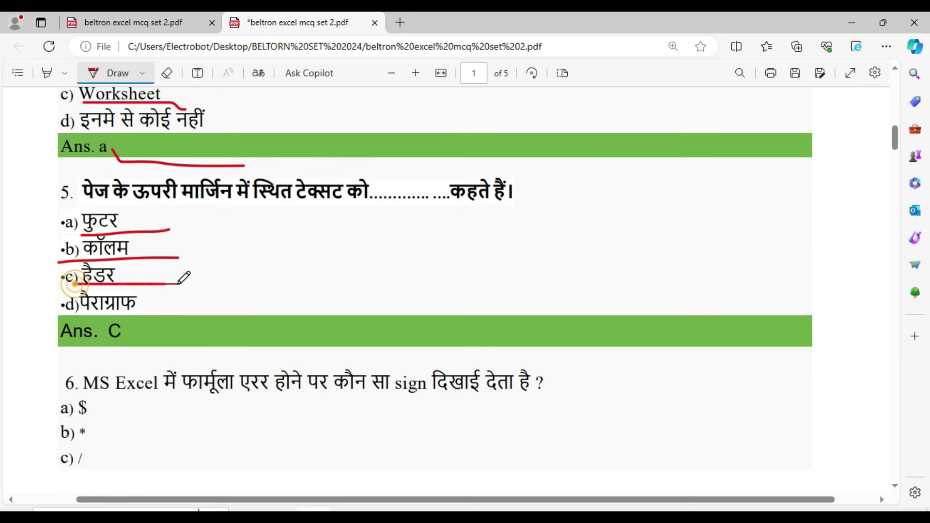
drag(98, 319, 202, 314)
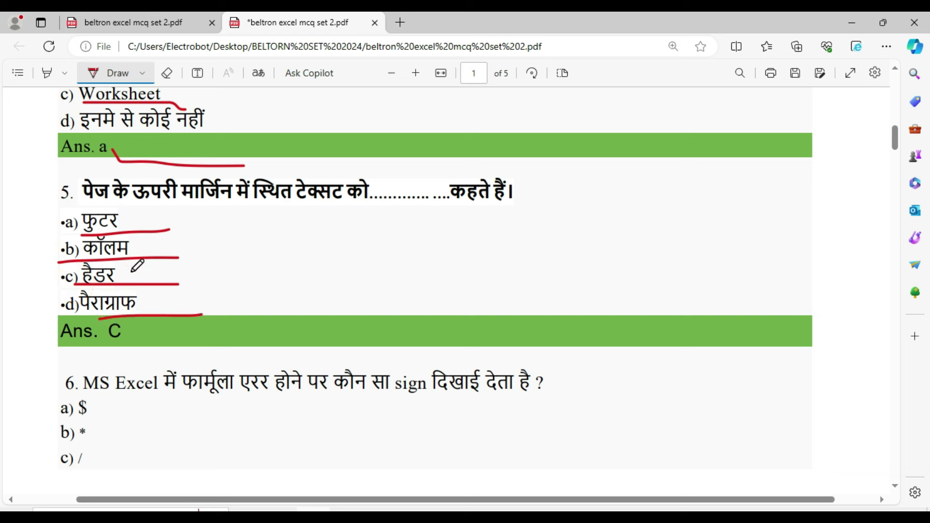
drag(125, 277, 304, 252)
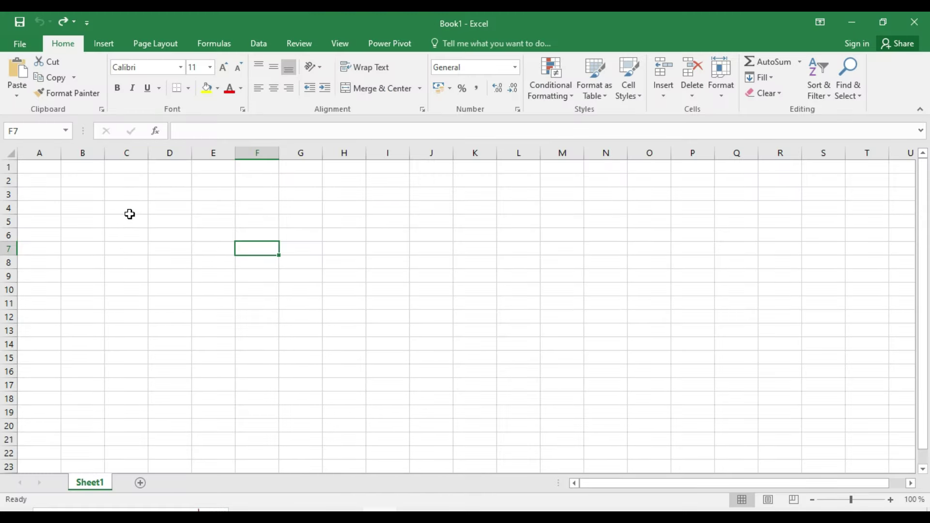
- Try opening a recent workbook from File > Open and dismiss the file-not-found error
click(130, 214)
click(22, 43)
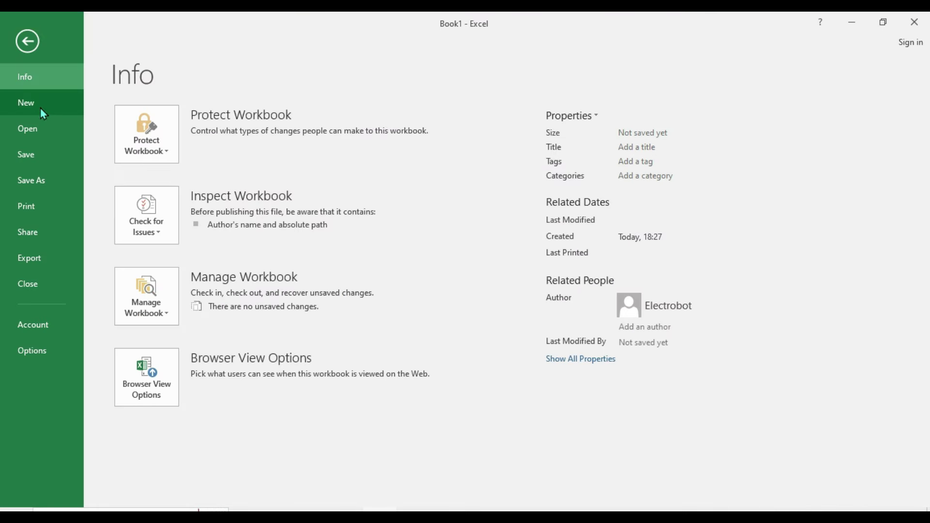
click(41, 129)
click(414, 145)
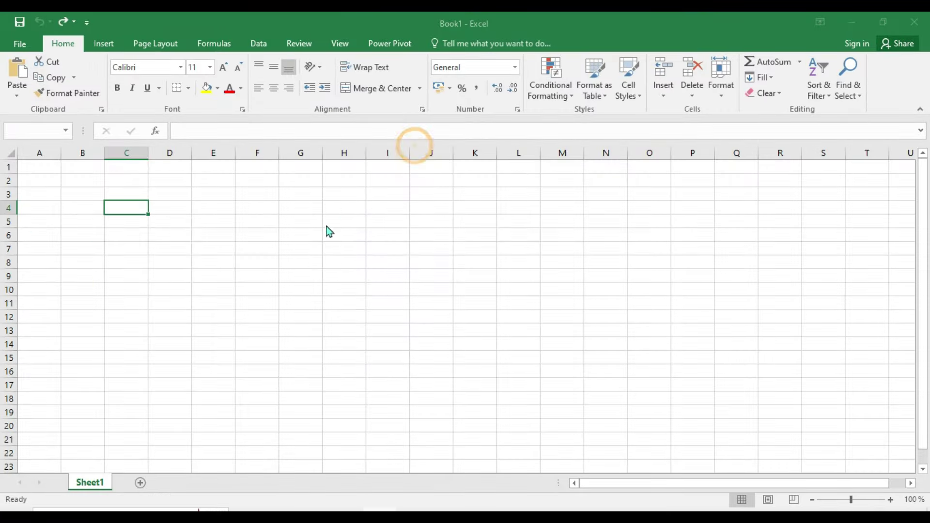
click(477, 305)
- Open the attendance workbook from Recent files and select cell E9
click(29, 41)
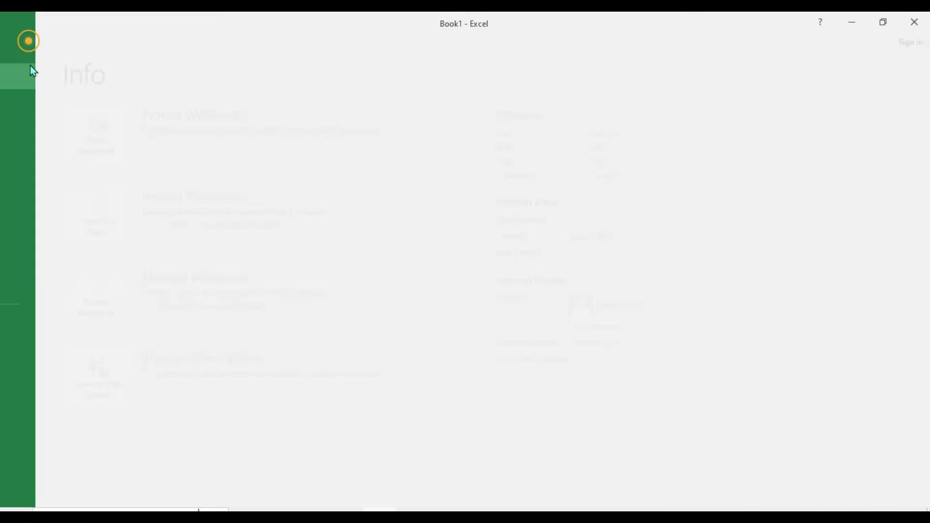
click(80, 125)
click(438, 213)
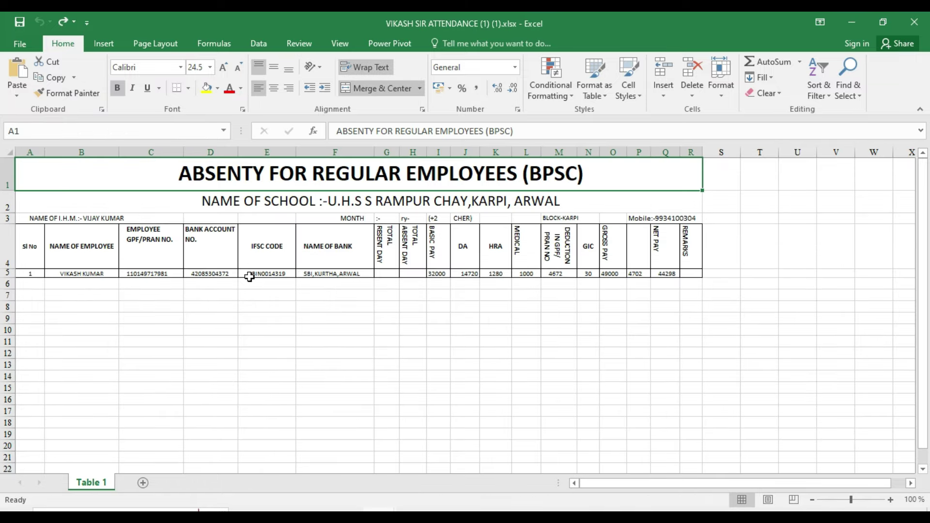
click(245, 318)
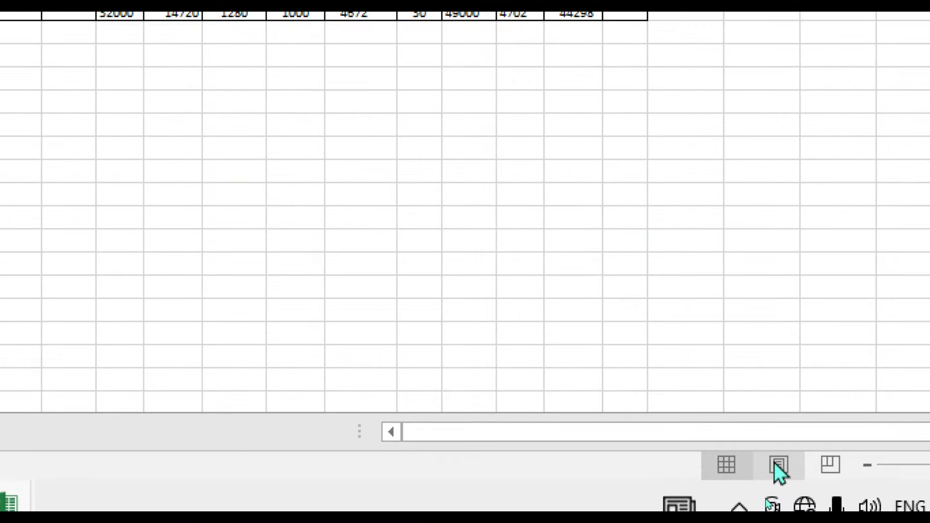
- Show the attendance sheet in Page Layout view with its header area, then return to Book1
click(774, 463)
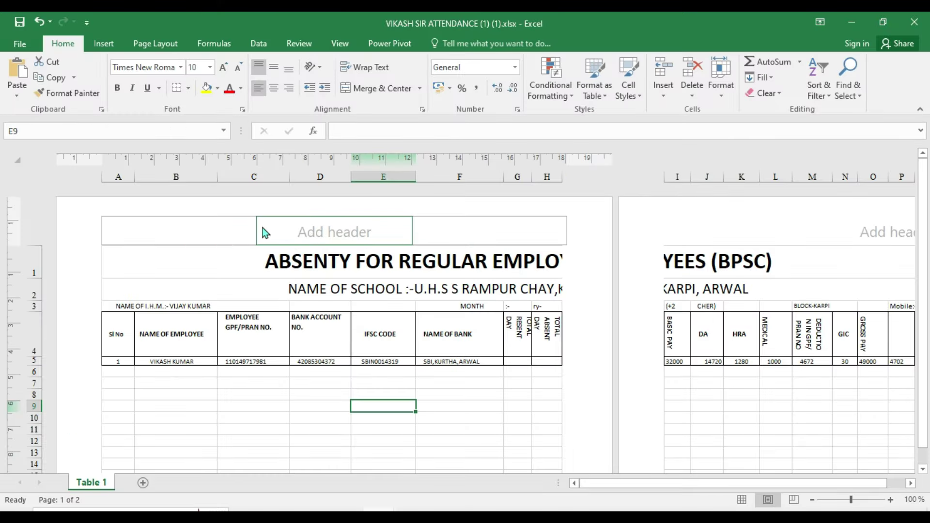
key(ctrl+n)
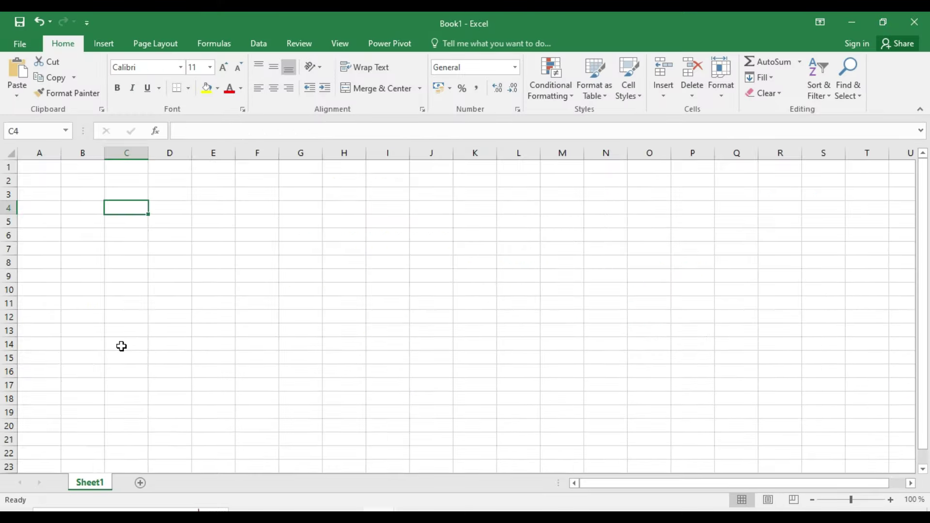
- In the quiz PDF, underline question 6's options a) $, b) *, c) / and d) # in red pen
click(315, 445)
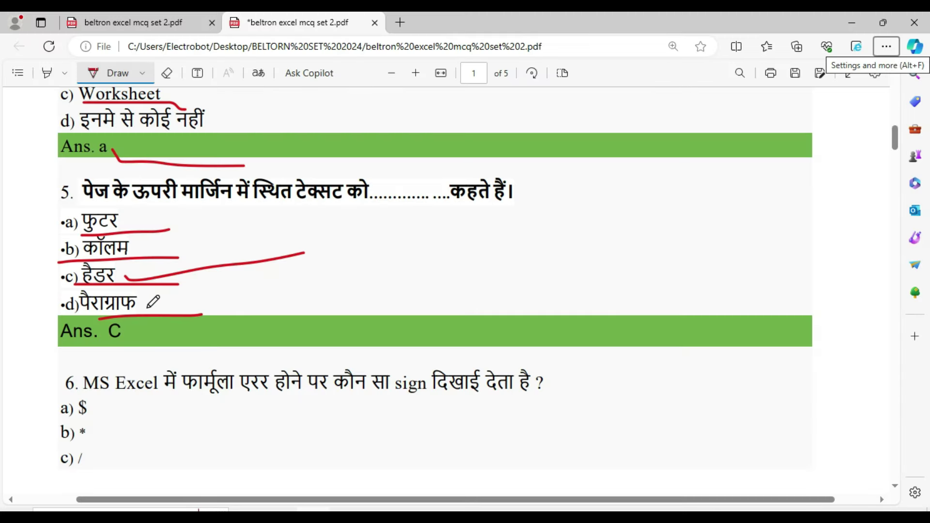
scroll(153, 301, down, 3)
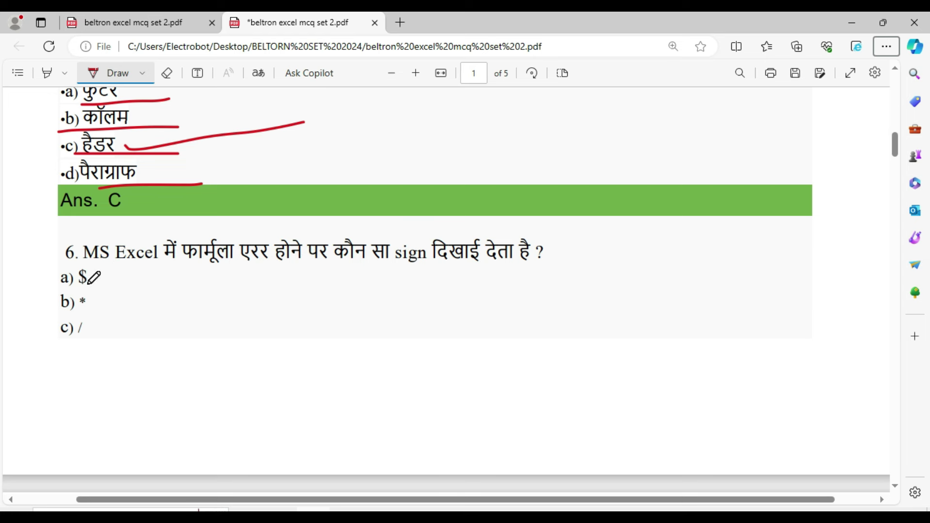
drag(88, 284, 141, 274)
drag(92, 302, 162, 286)
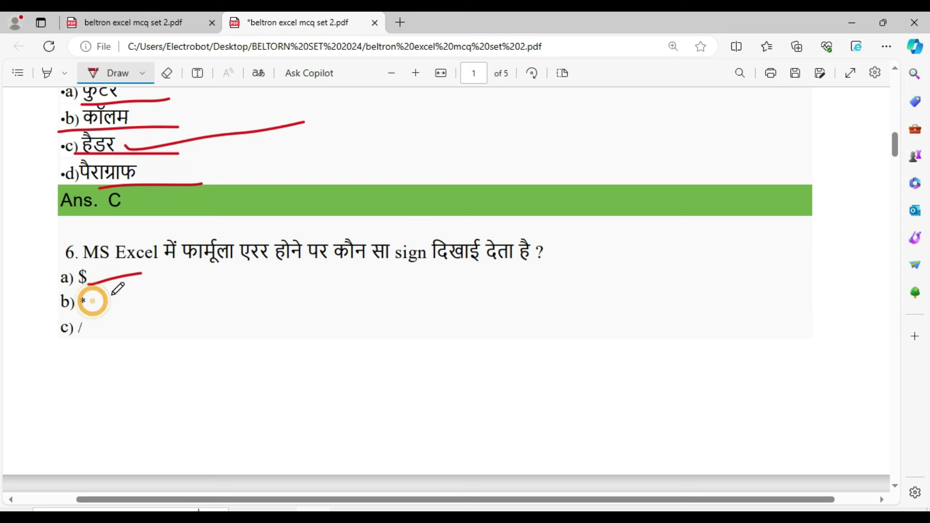
scroll(137, 322, down, 1)
drag(87, 266, 198, 251)
scroll(165, 317, down, 2)
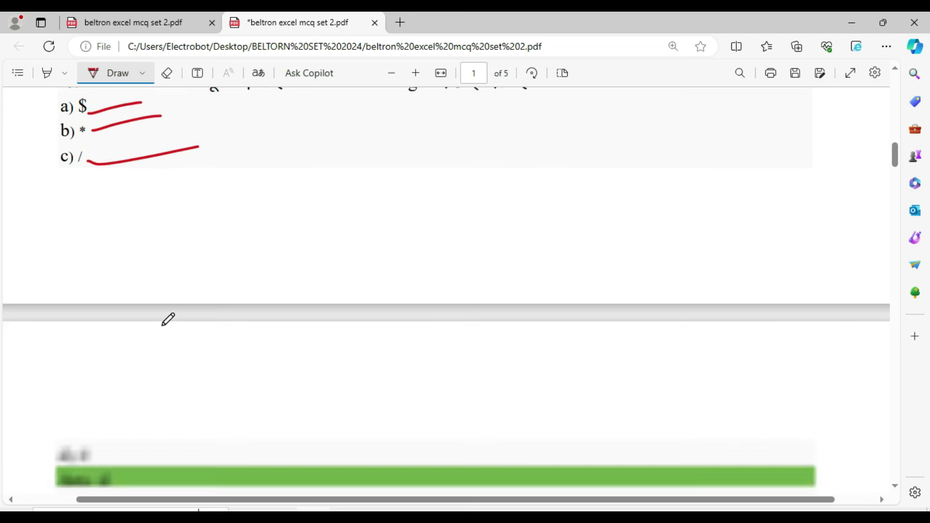
scroll(163, 318, down, 3)
drag(99, 300, 197, 286)
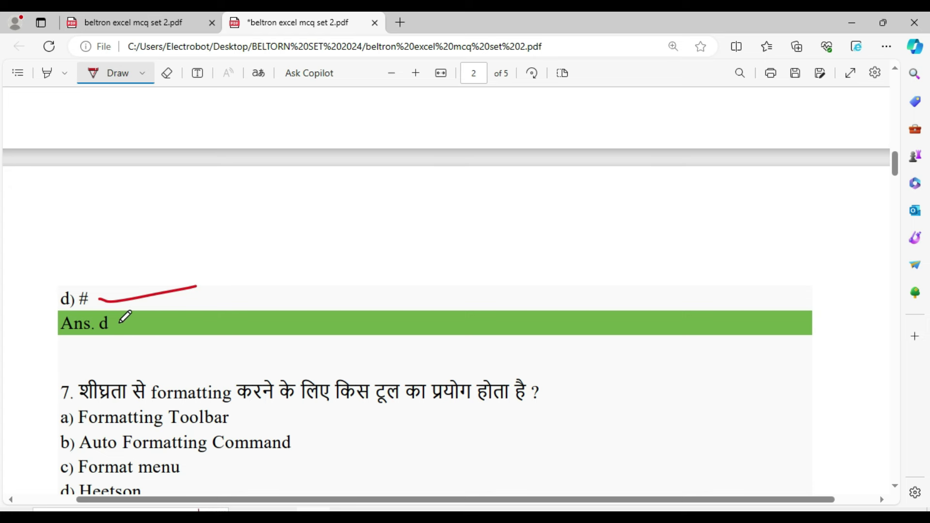
- In Book1, enter 6, 5, 4, 4 in F6:I6 and AutoSum them into J6
click(381, 517)
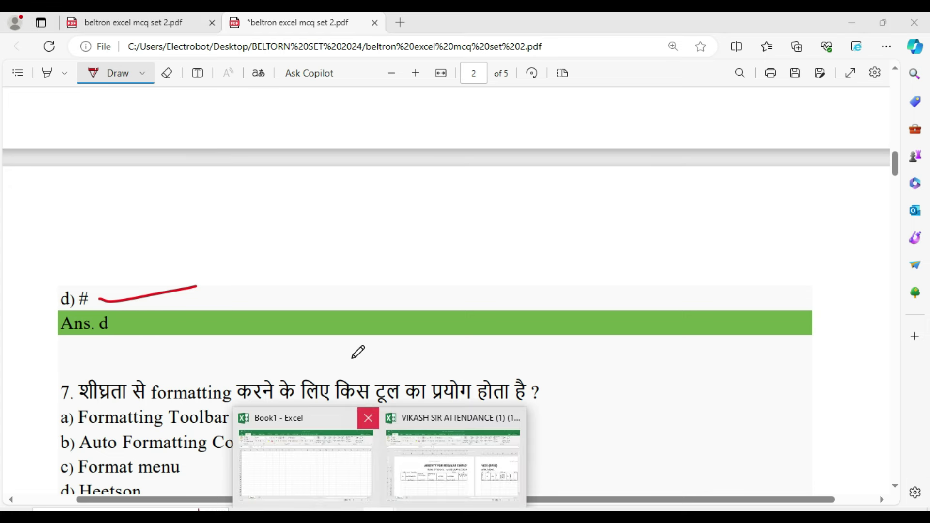
click(332, 448)
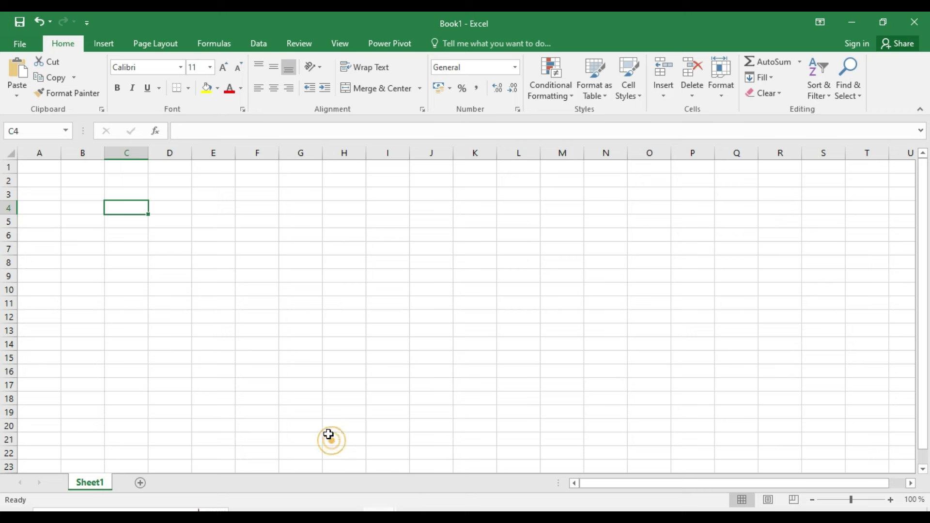
click(272, 234)
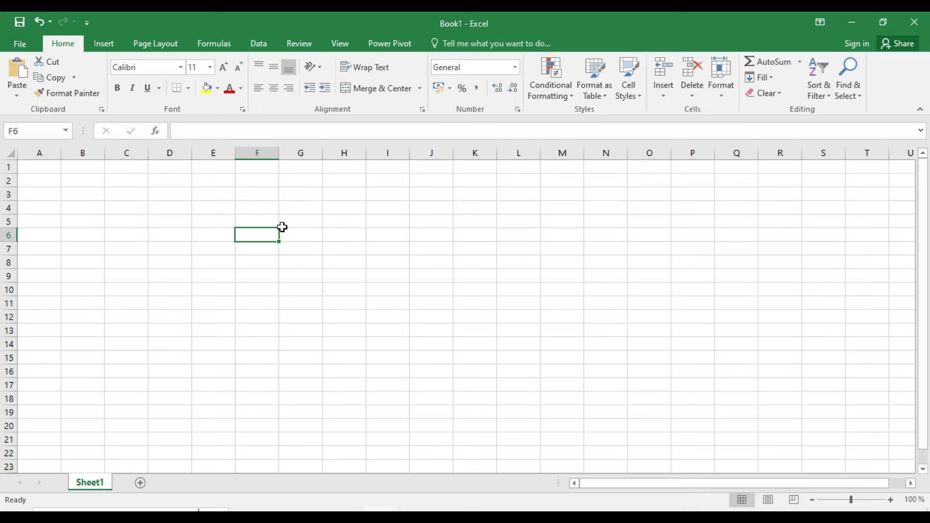
text(6	5	4)
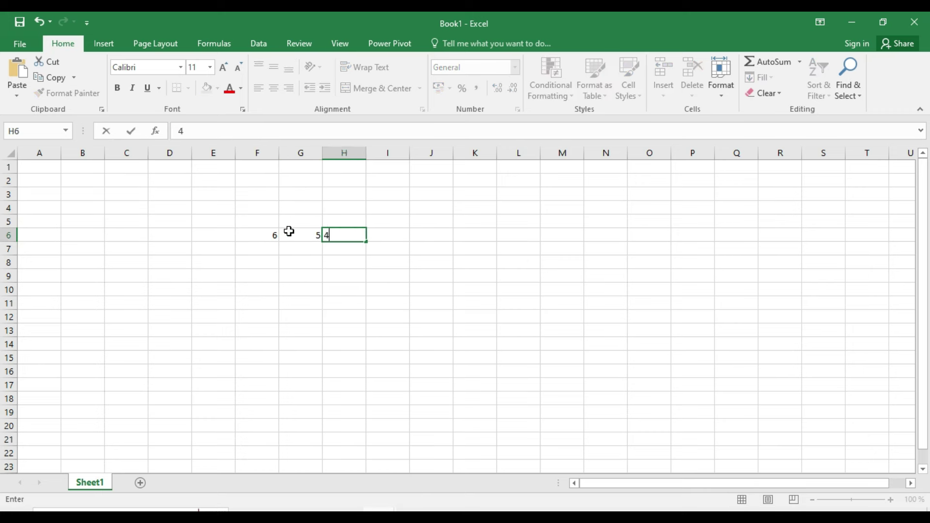
text(	4)
drag(280, 235, 425, 238)
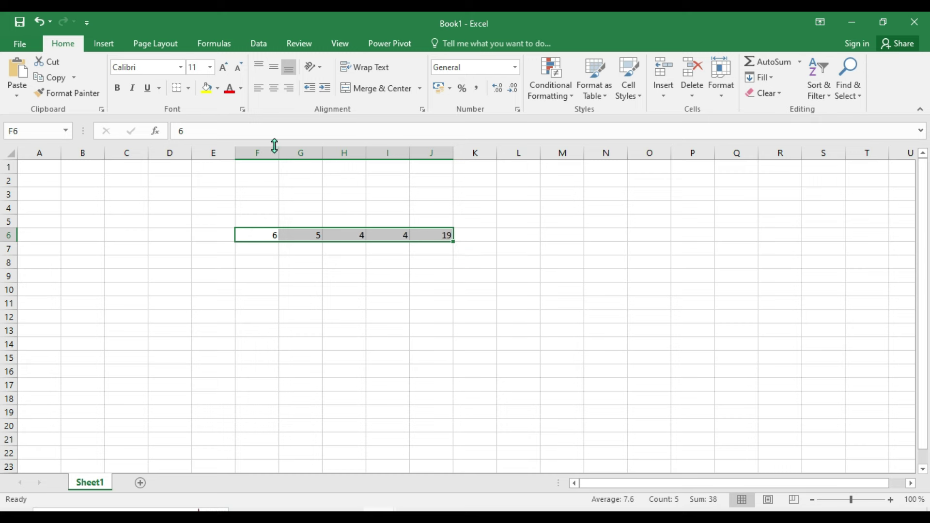
- Edit J6's formula to =UM(F6:I6) so it shows the #NAME? error
click(435, 235)
click(189, 132)
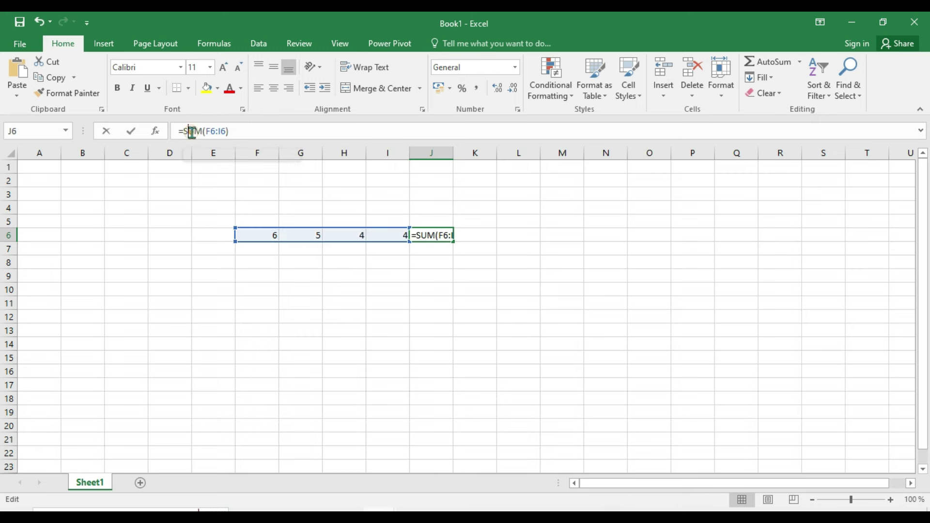
key(BackSpace)
key(Return)
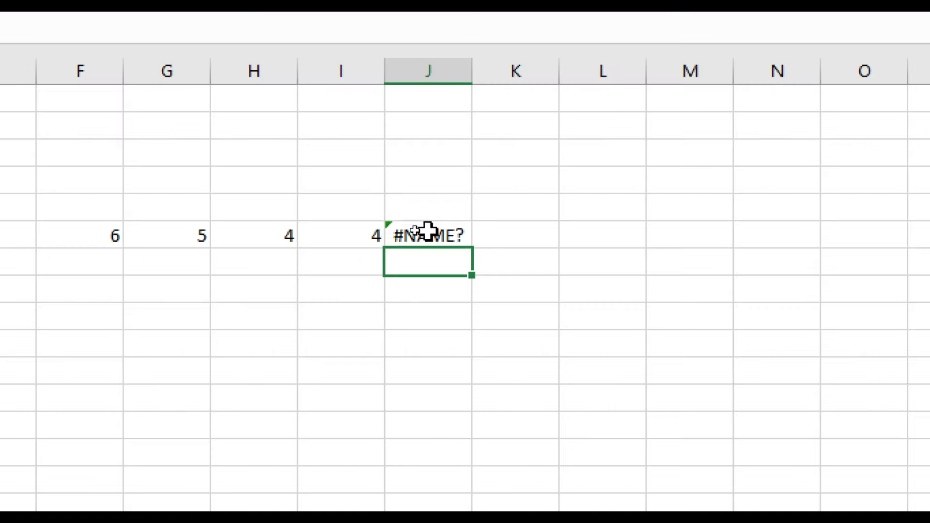
click(428, 230)
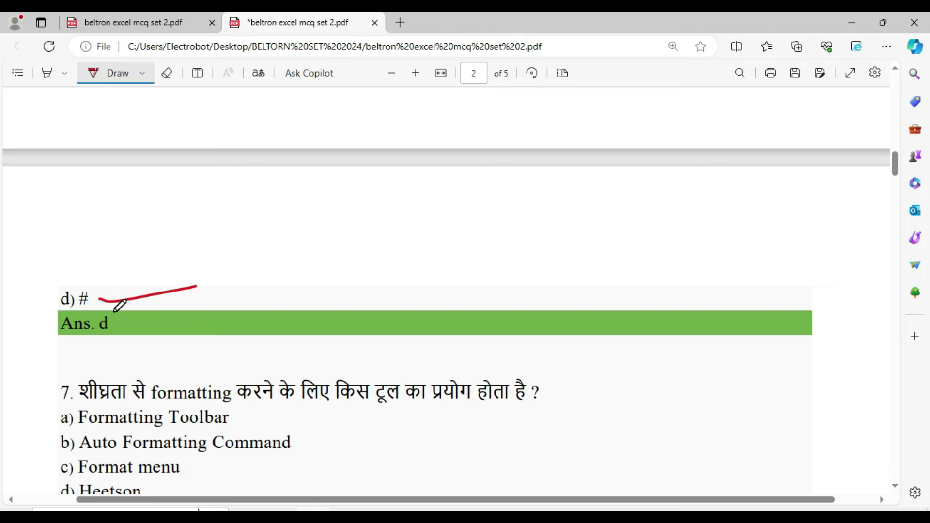
- Underline question 7's Formatting Toolbar, Auto Formatting and Format menu options in red pen
scroll(119, 306, up, 4)
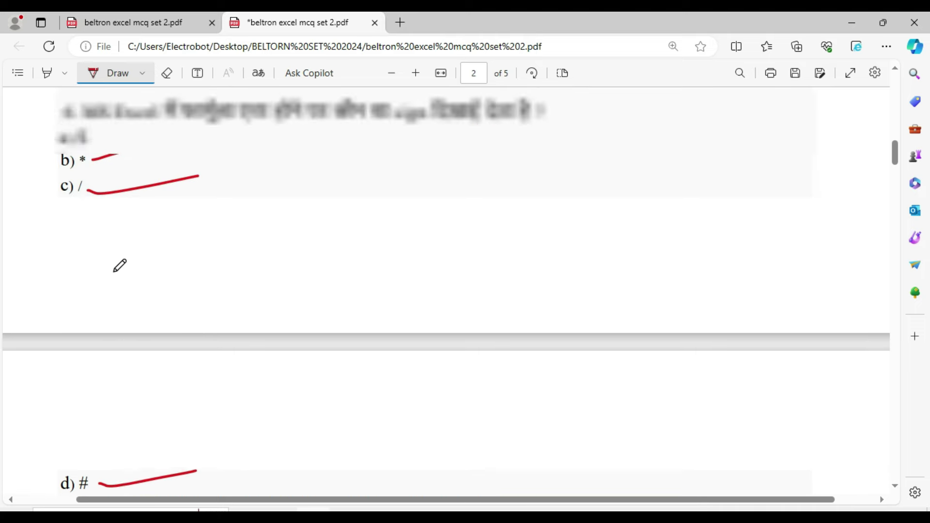
scroll(118, 263, up, 2)
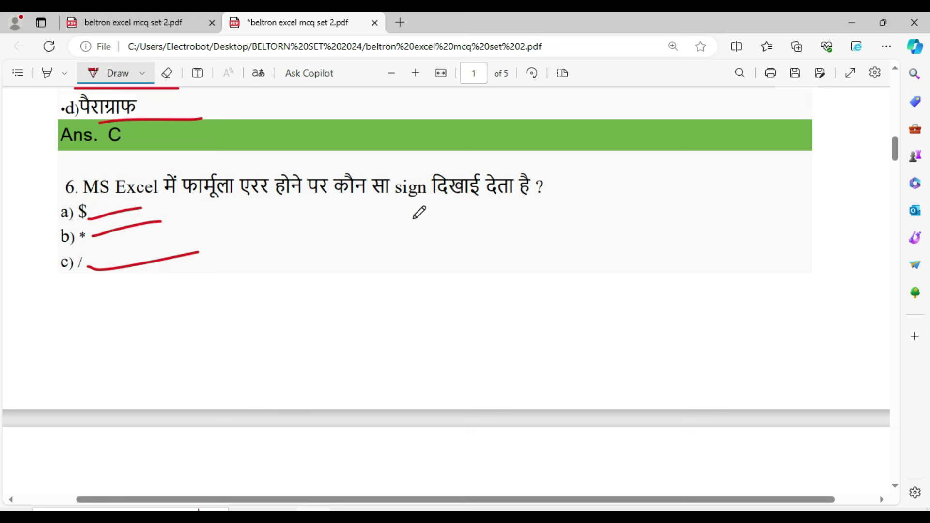
scroll(119, 289, down, 4)
scroll(52, 290, down, 2)
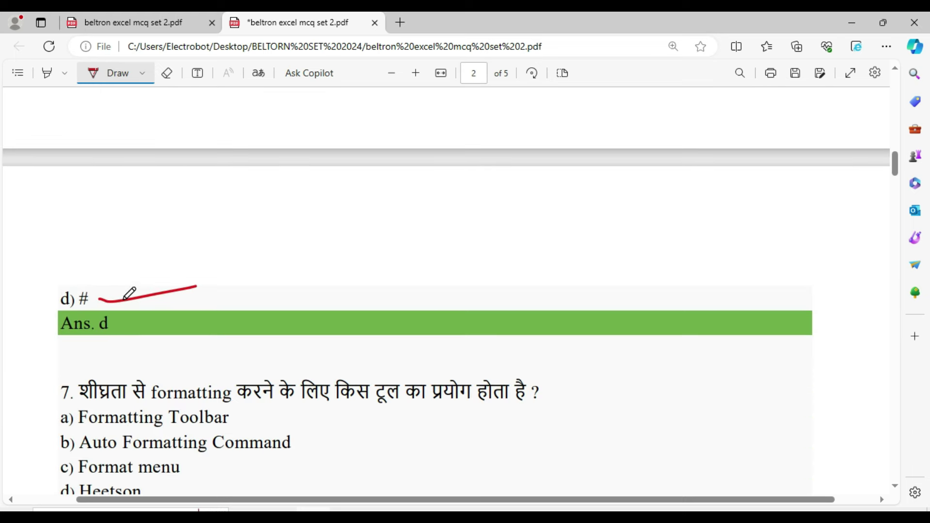
scroll(129, 293, down, 4)
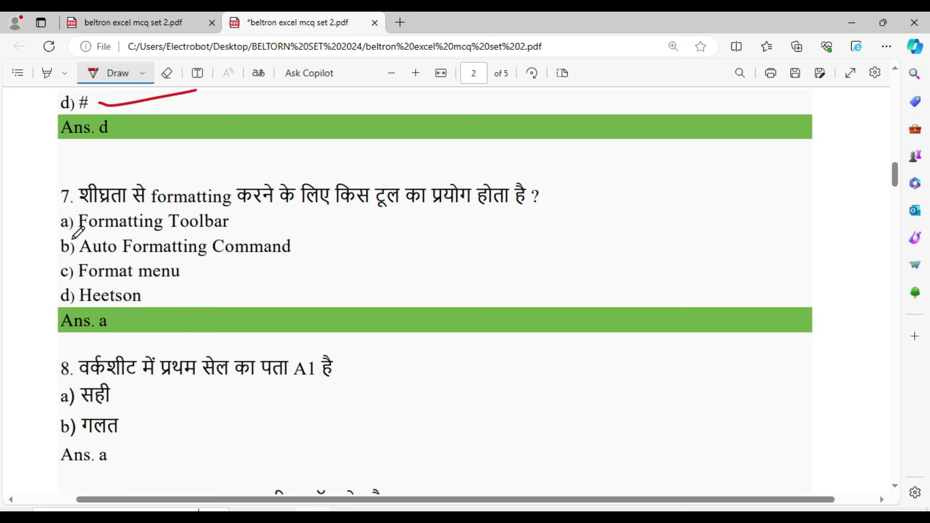
drag(73, 238, 223, 237)
drag(72, 259, 198, 258)
drag(72, 283, 154, 281)
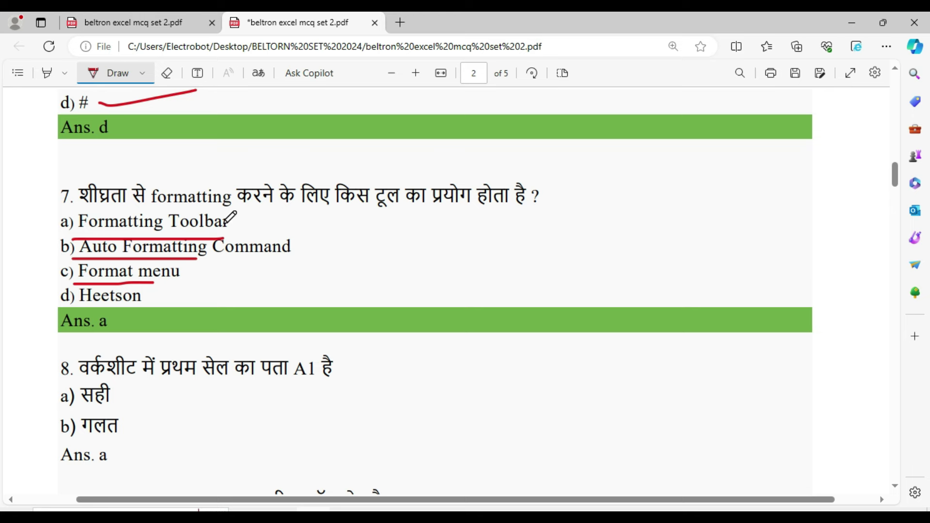
- Underline question 8's statement about cell A1 and mark its सही option
scroll(225, 301, down, 3)
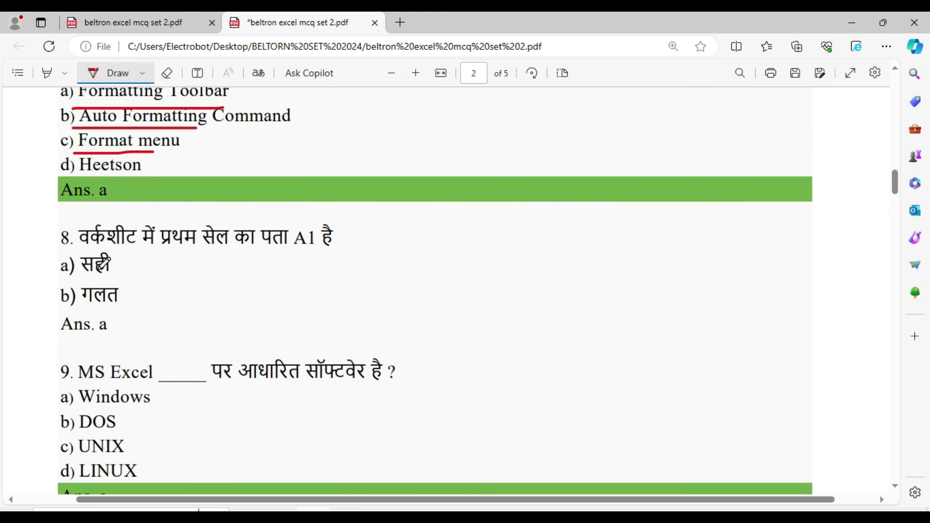
drag(78, 252, 335, 252)
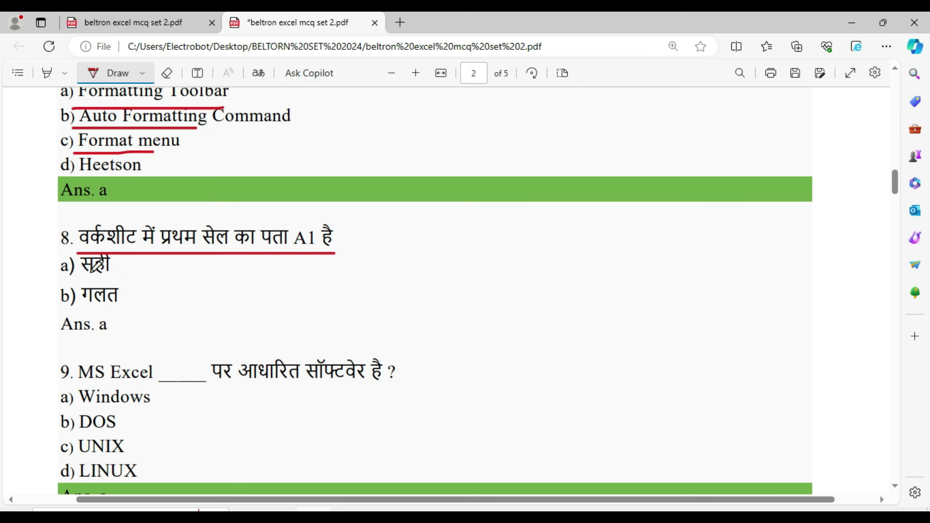
drag(91, 273, 257, 238)
click(387, 508)
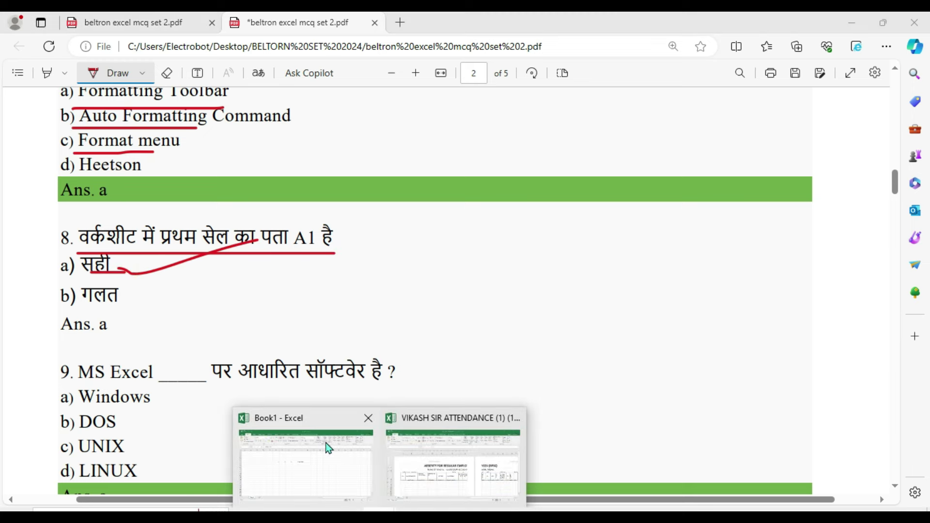
- Select cell A1 in Book1, then switch back to the quiz PDF
click(361, 444)
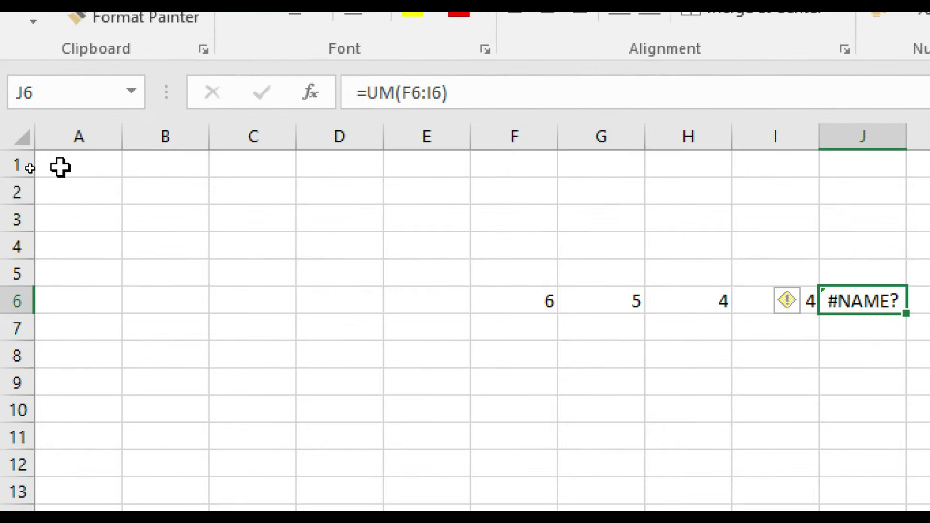
click(30, 166)
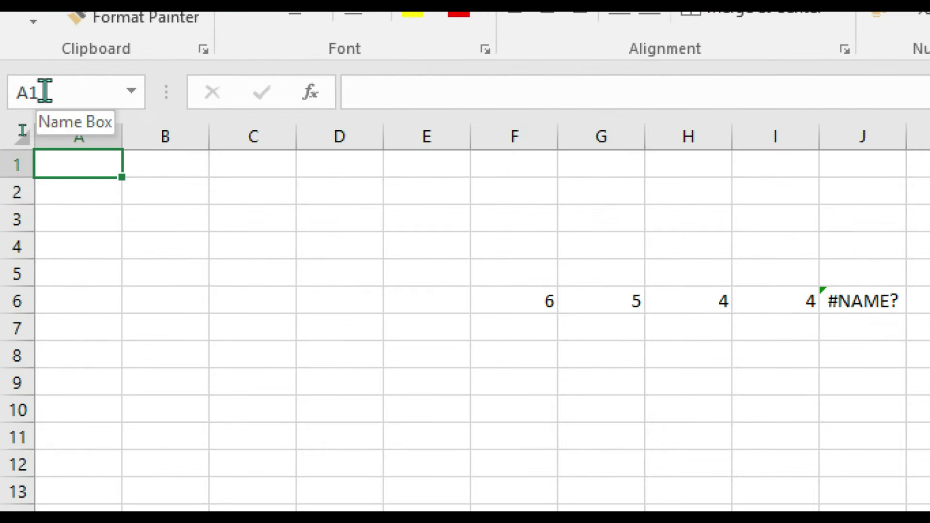
key(alt)
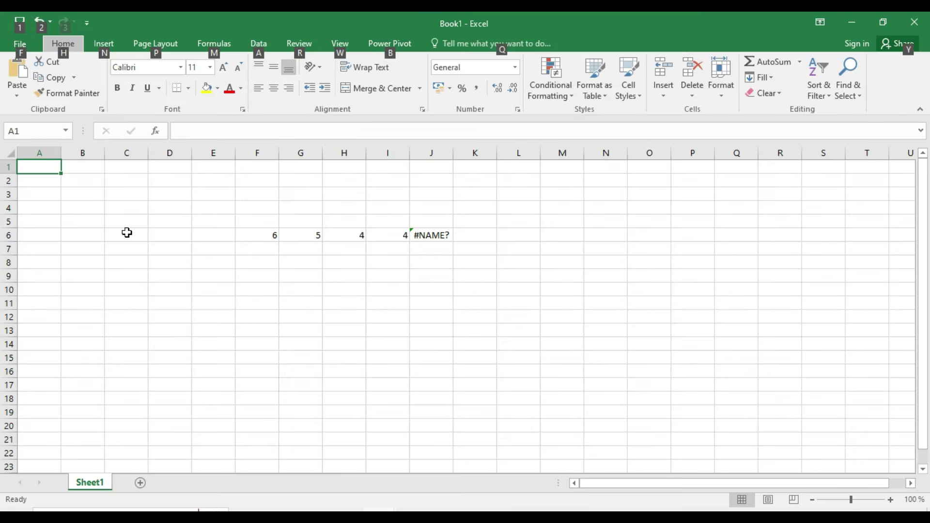
key(alt+Tab)
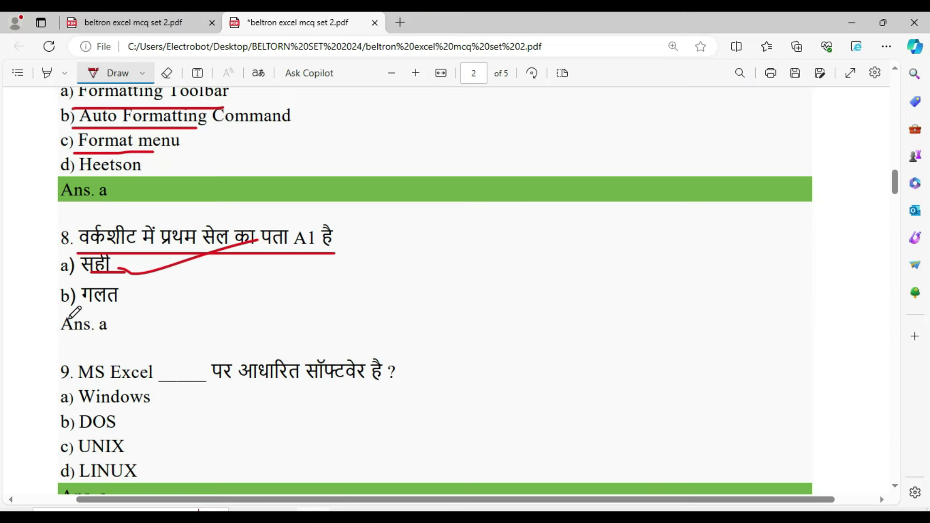
- Mark सही for question 8, then underline question 9's Windows, DOS and UNIX options
drag(77, 270, 172, 268)
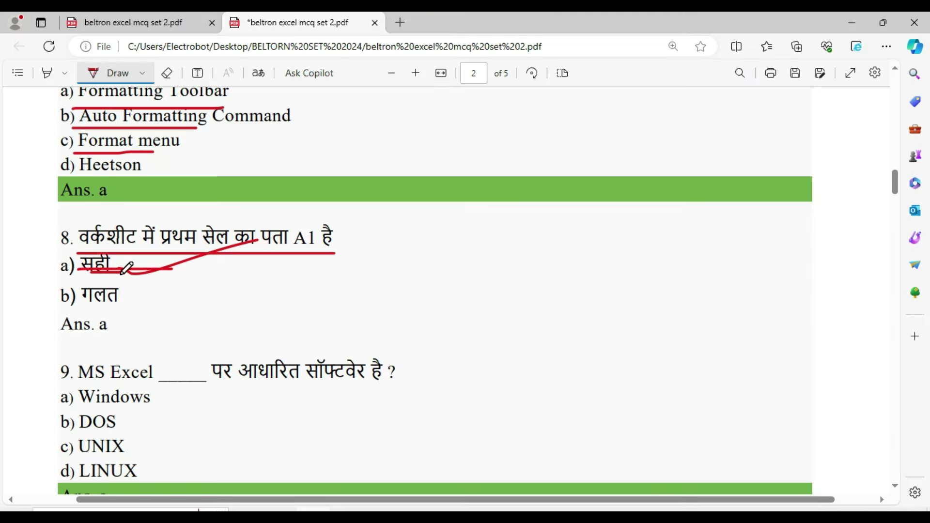
scroll(187, 317, down, 4)
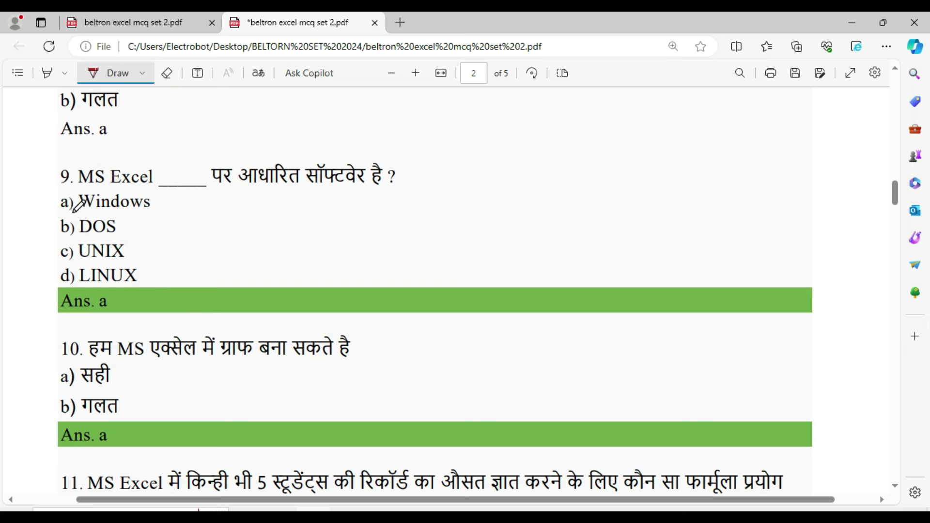
drag(73, 211, 176, 211)
drag(61, 238, 141, 238)
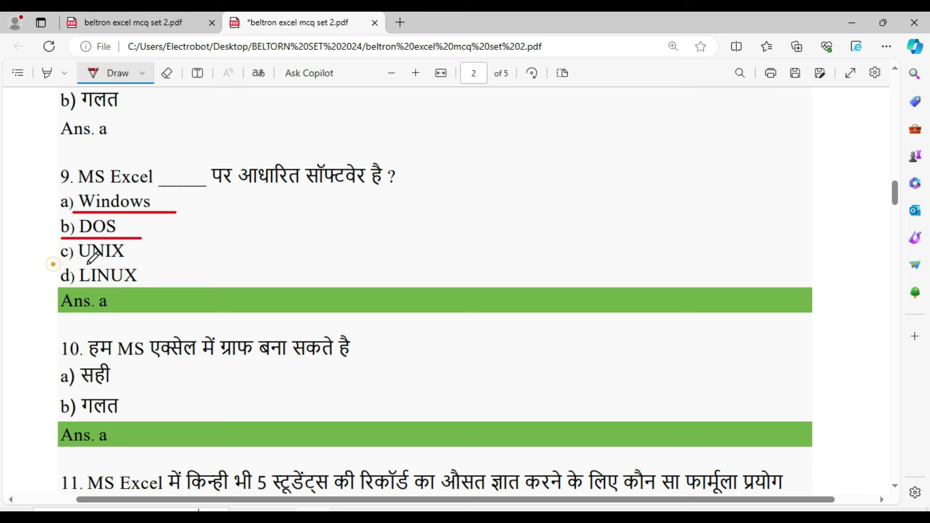
drag(52, 264, 172, 263)
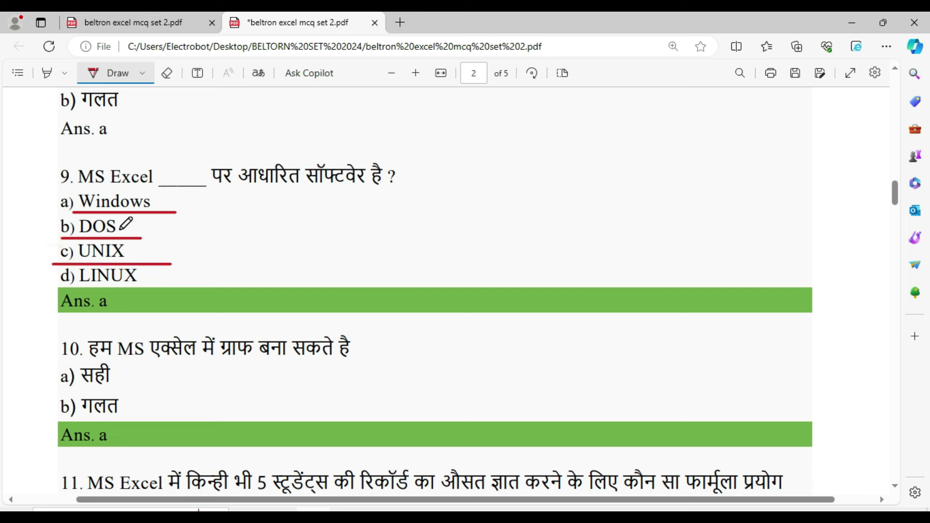
- Cross out DOS, UNIX and LINUX and tick Windows as question 9's answer
drag(119, 228, 200, 226)
drag(128, 250, 198, 241)
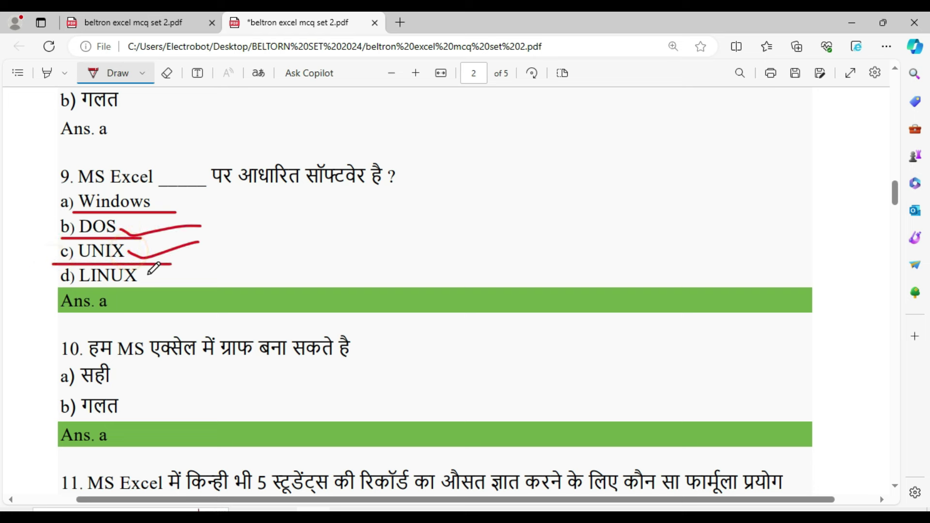
drag(148, 275, 219, 266)
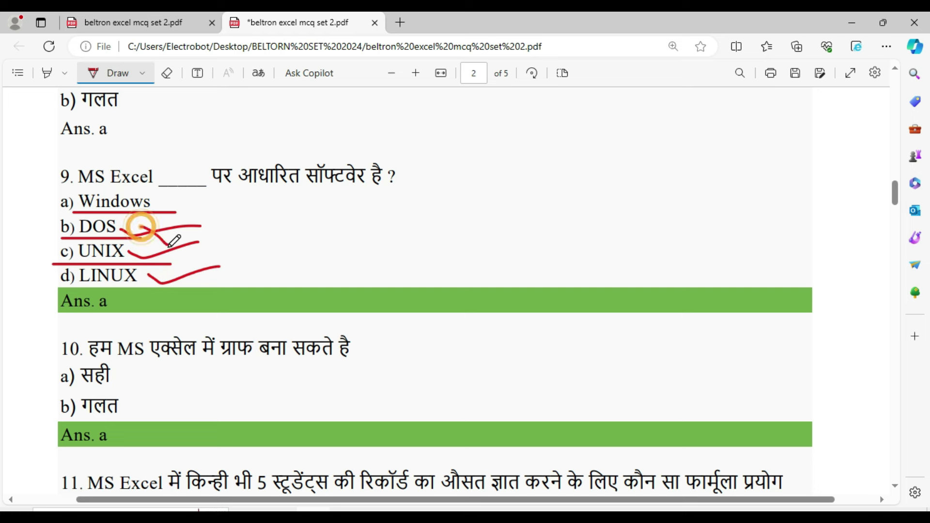
mouse_move(137, 225)
mouse_down()
mouse_move(182, 250)
mouse_move(215, 284)
mouse_up()
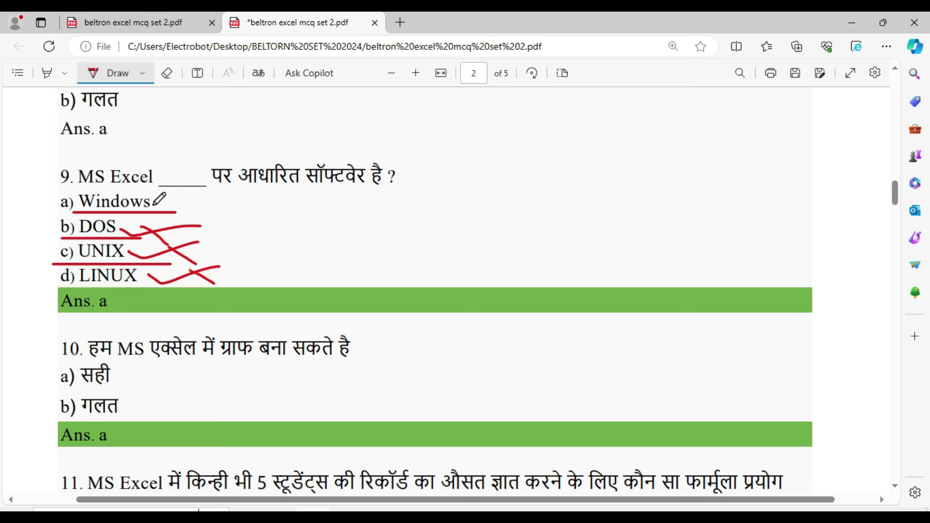
drag(153, 205, 276, 204)
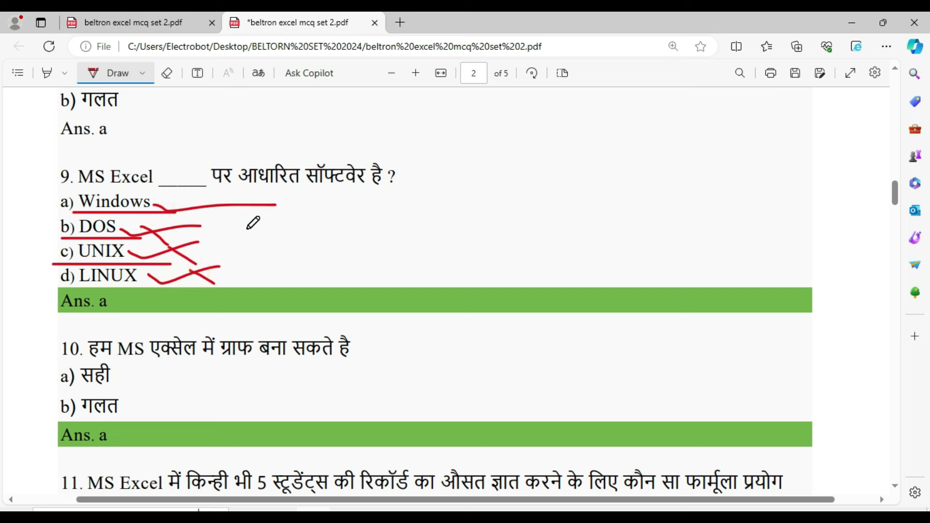
- Mark सही as question 10's answer and c) Average as question 11's answer
scroll(218, 239, down, 3)
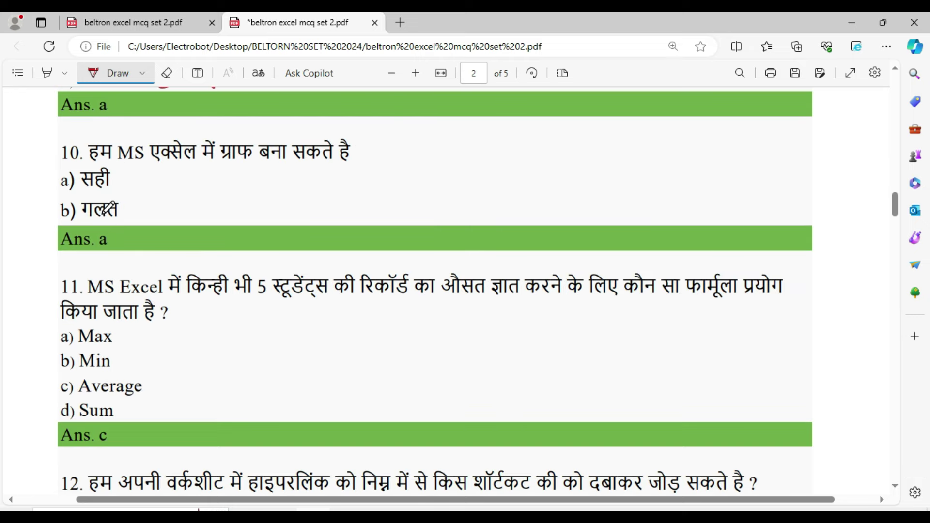
drag(110, 185, 209, 173)
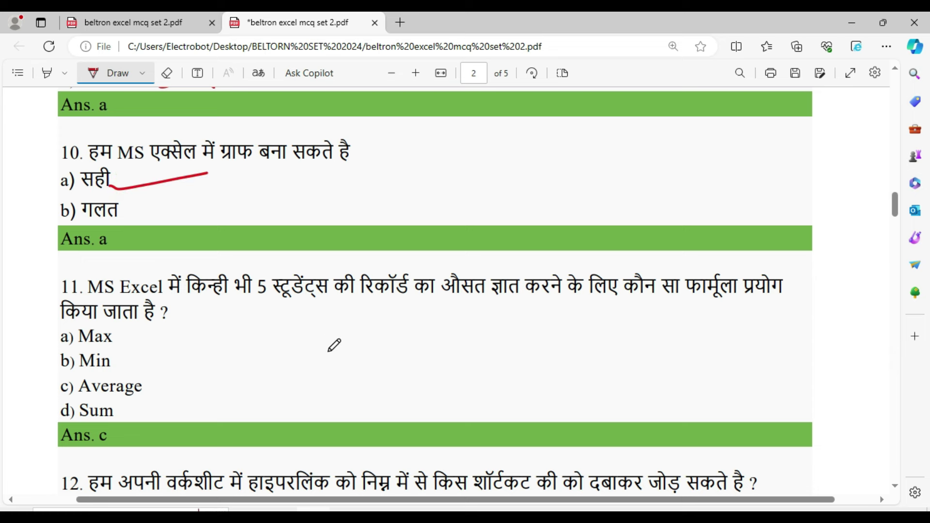
scroll(159, 281, down, 1)
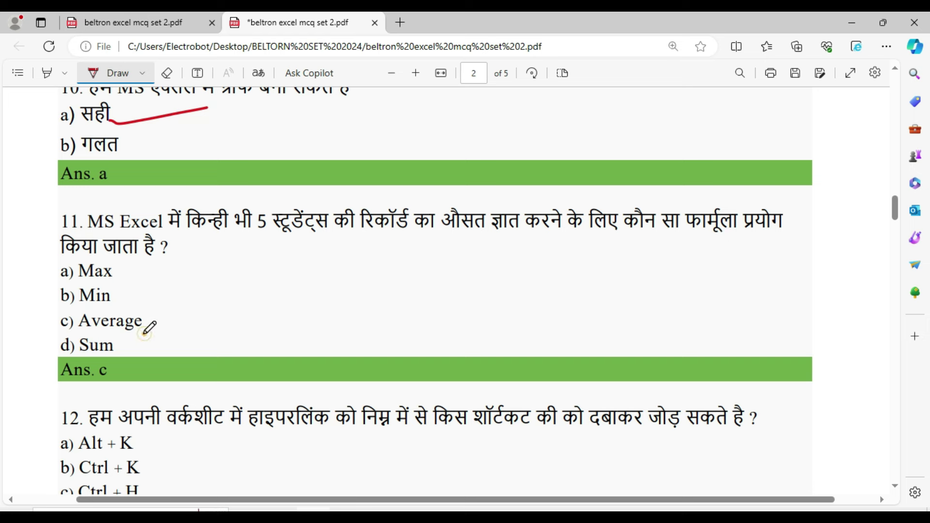
drag(144, 332, 280, 304)
click(364, 516)
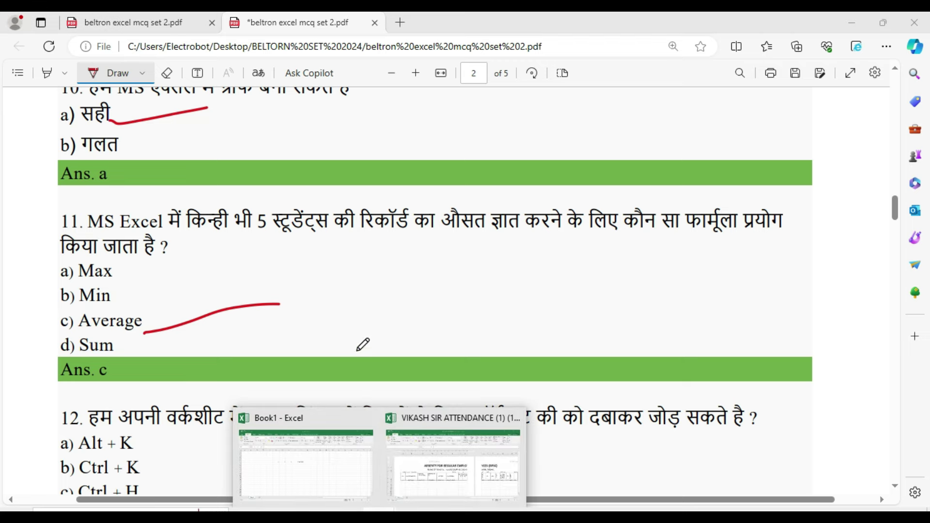
- Replace J6's broken formula with =AVERAGE(F6:I6), showing 4.75, then return to the quiz PDF
click(332, 460)
click(435, 236)
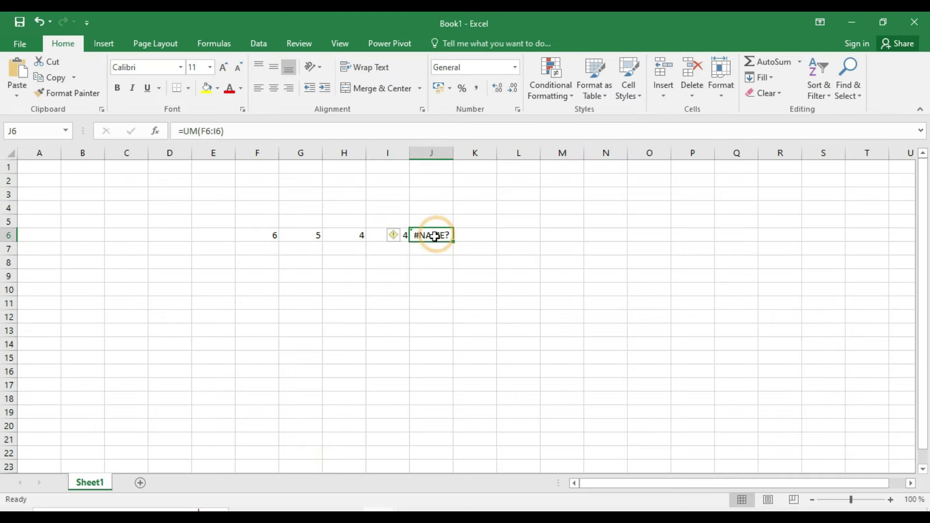
key(Delete)
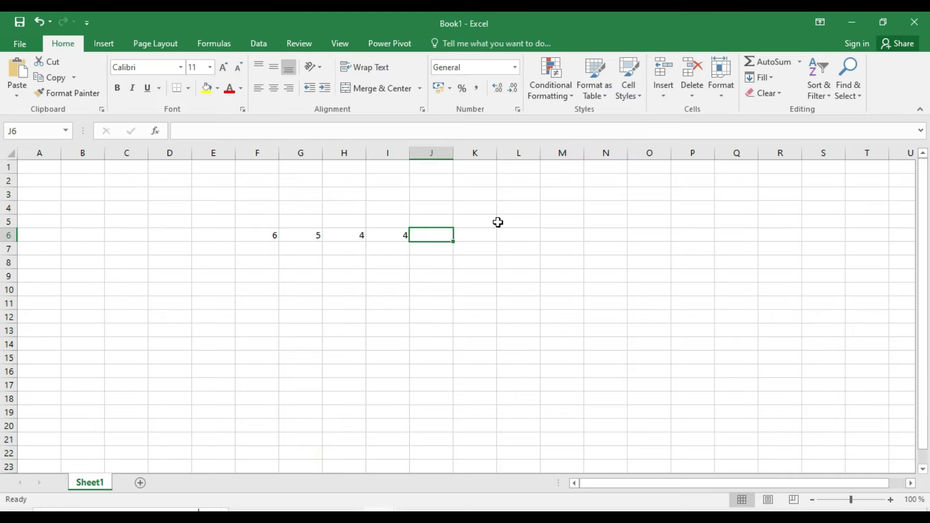
text(=average)
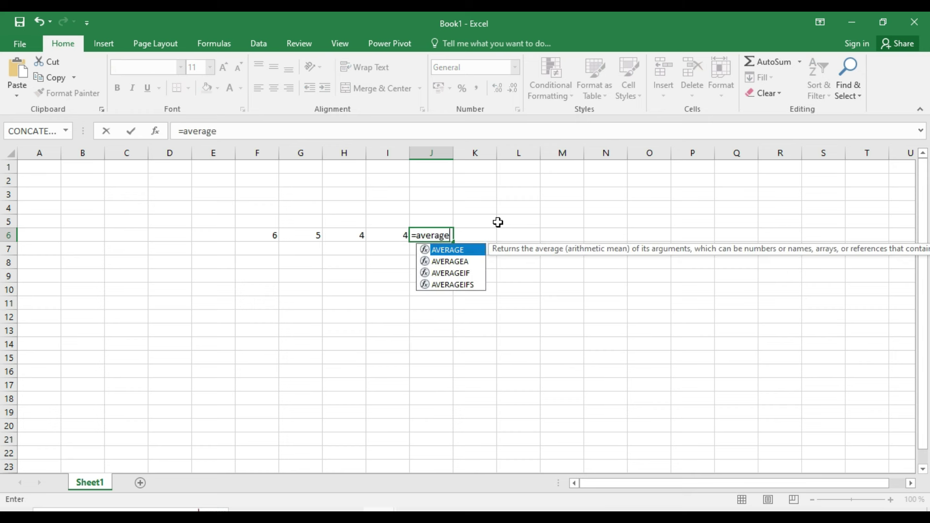
key(Tab)
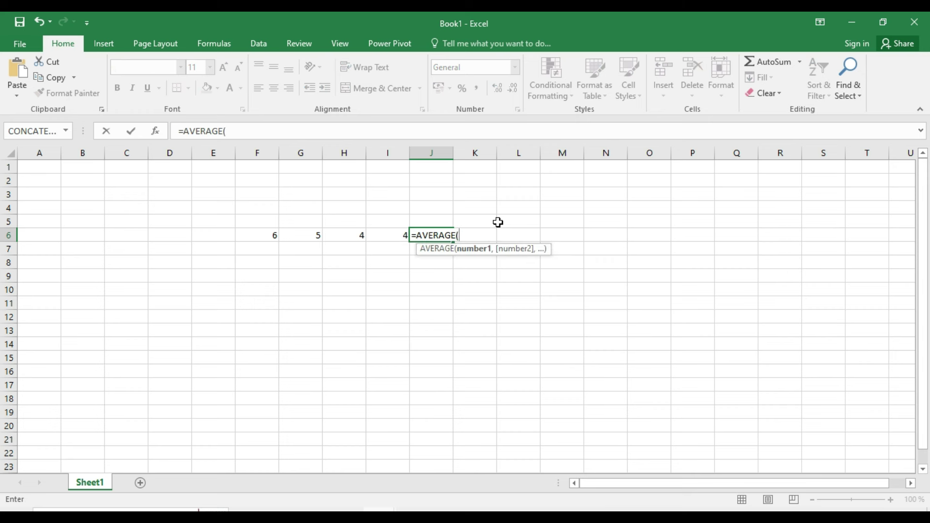
drag(249, 238, 378, 237)
text())
key(Return)
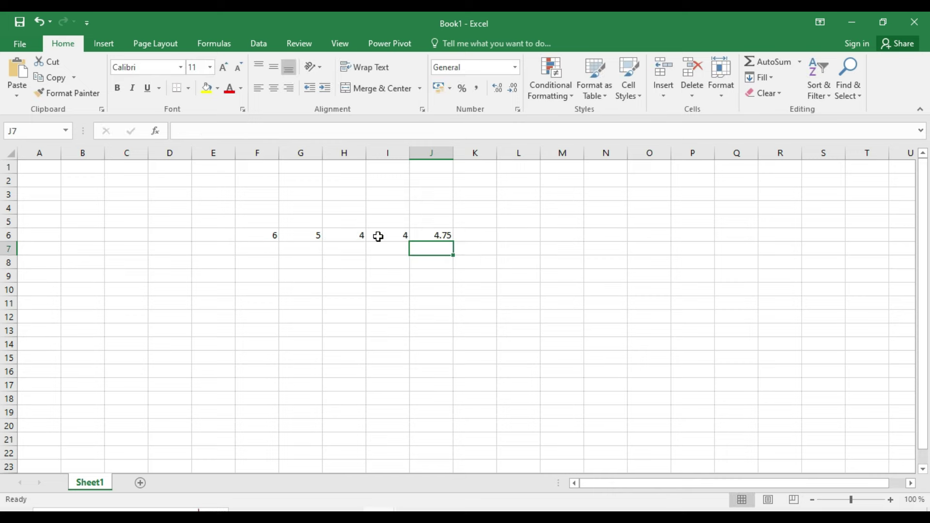
key(alt+Tab)
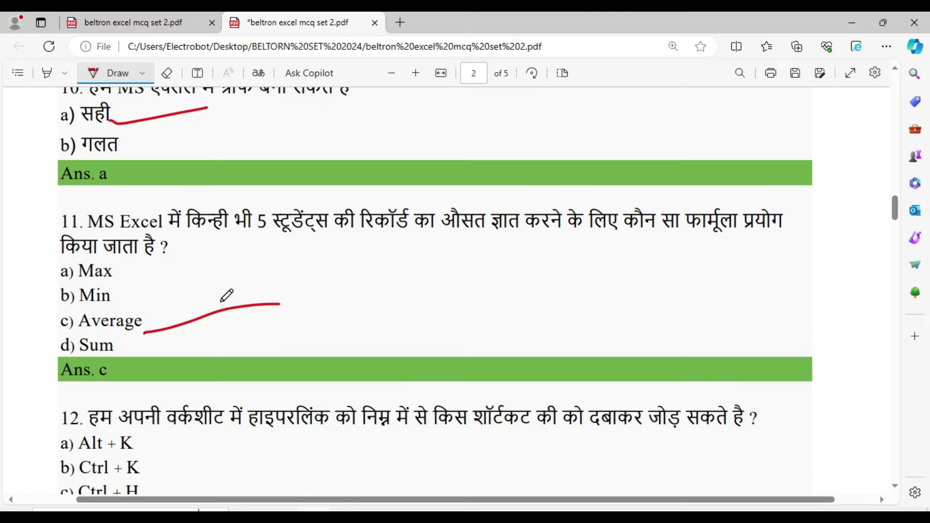
scroll(224, 296, down, 4)
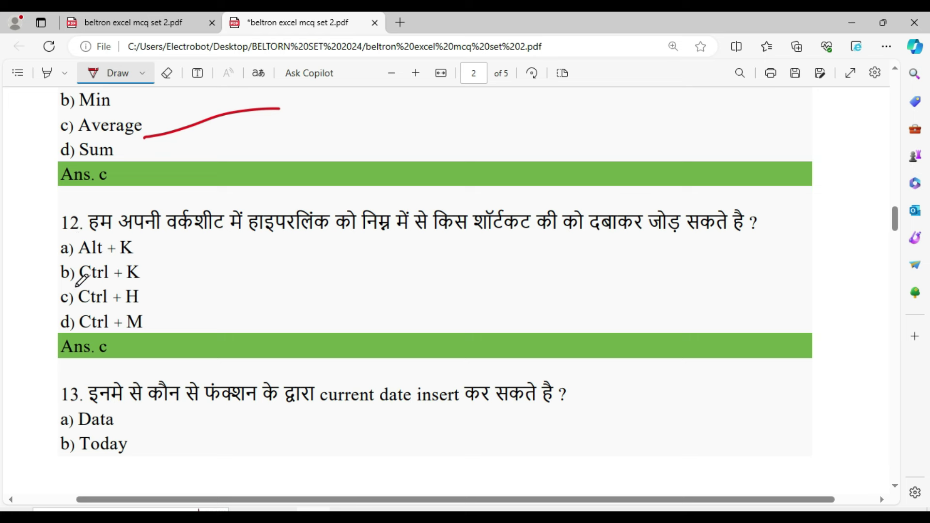
- Draw a red line under option 'b) Ctrl + K' in question 12 of the MCQ PDF
drag(75, 286, 156, 285)
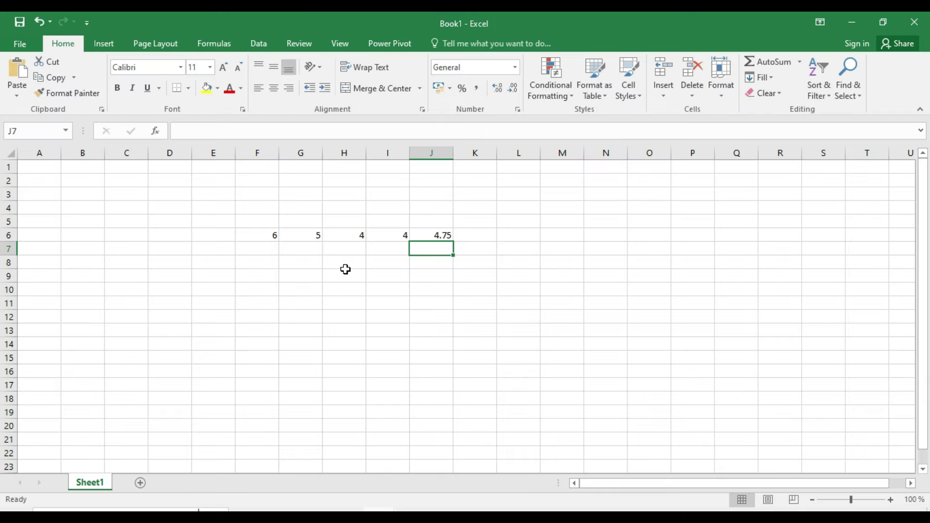
click(344, 269)
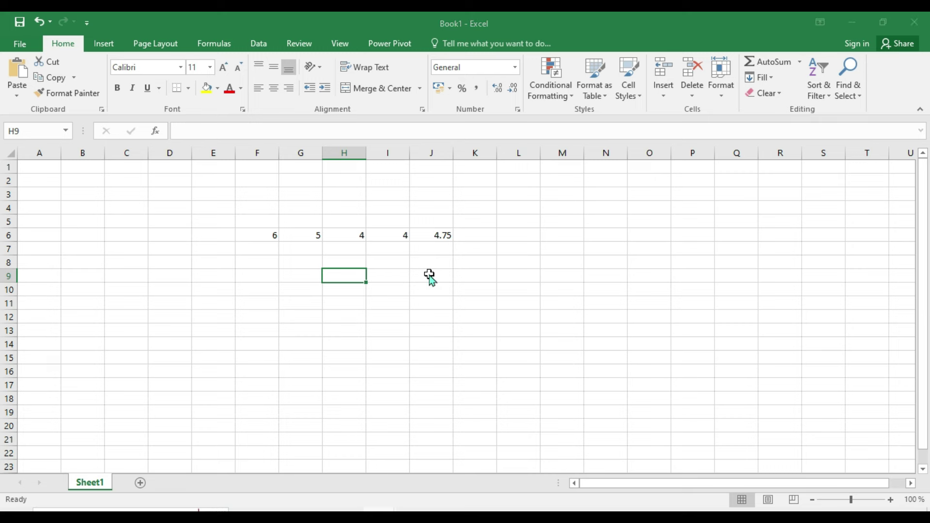
key(ctrl+k)
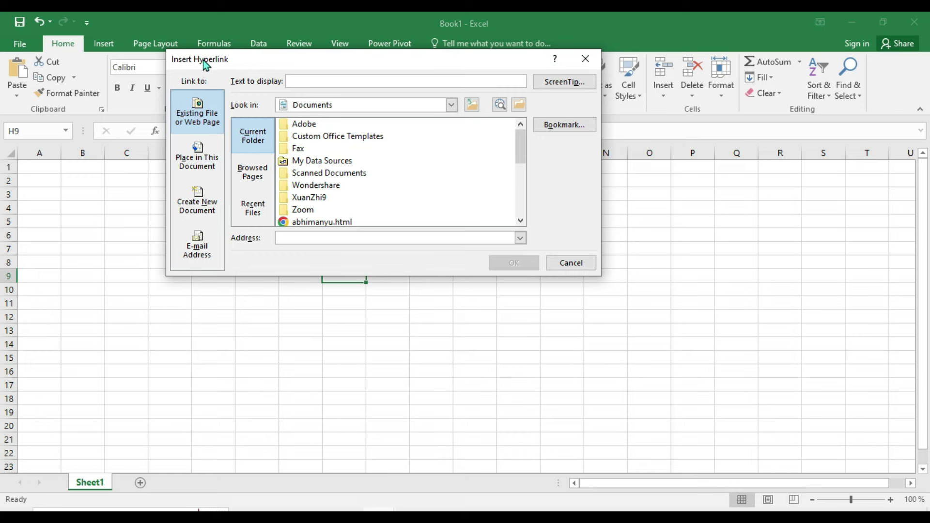
drag(206, 65, 217, 153)
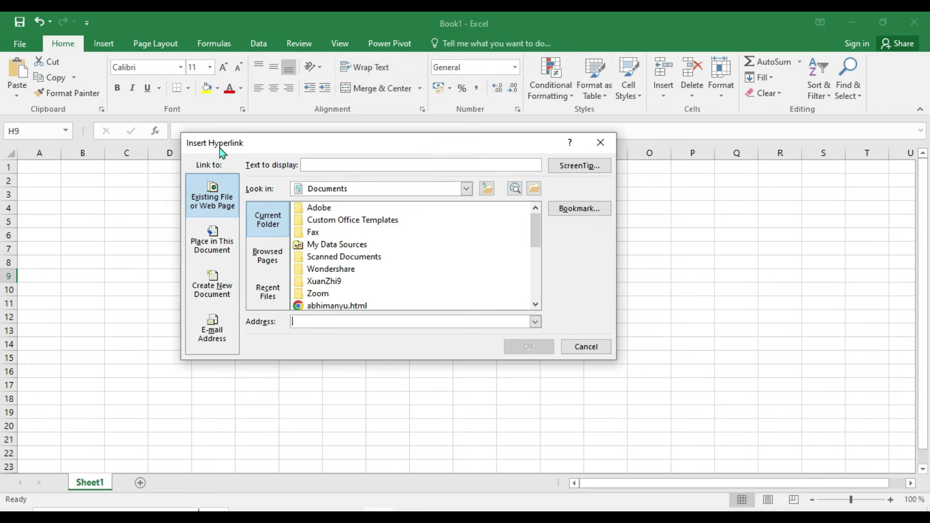
click(586, 347)
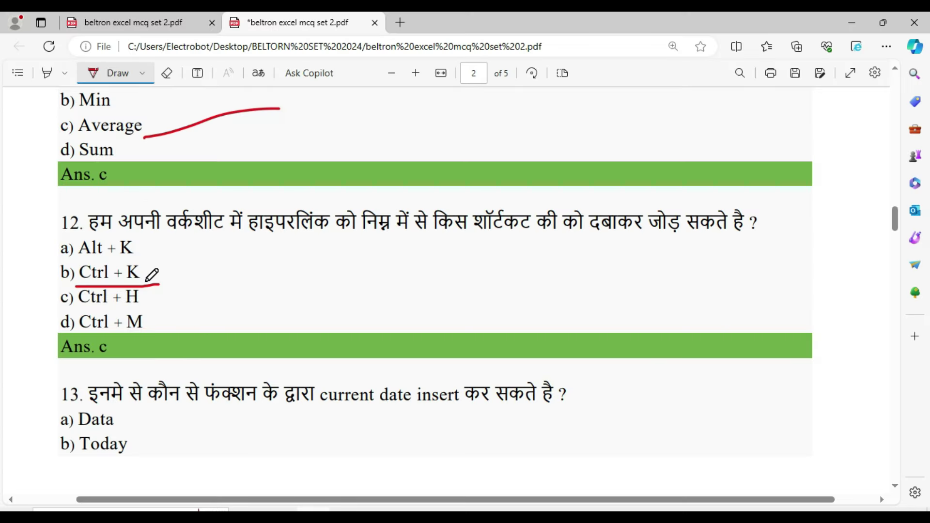
- Tick Ctrl + K as question 12's answer and mark answer letter c in red
drag(146, 284, 241, 267)
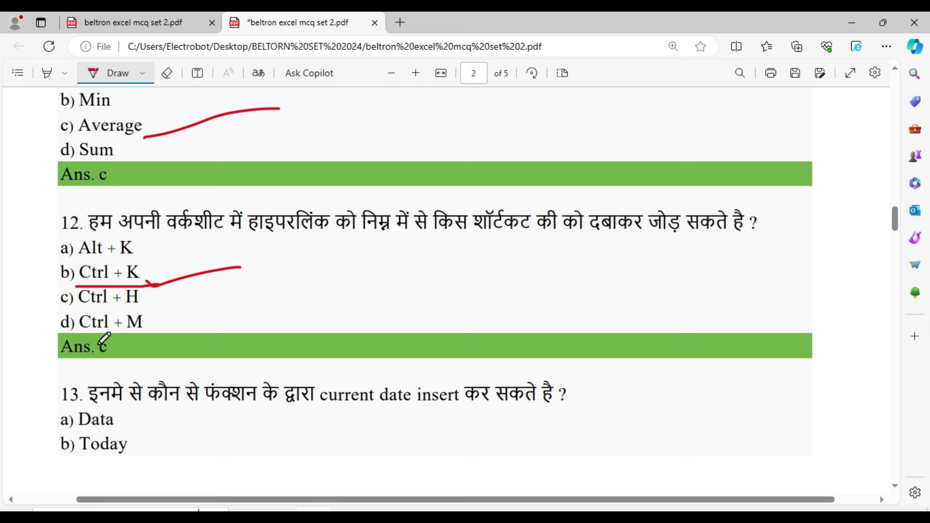
drag(99, 345, 119, 347)
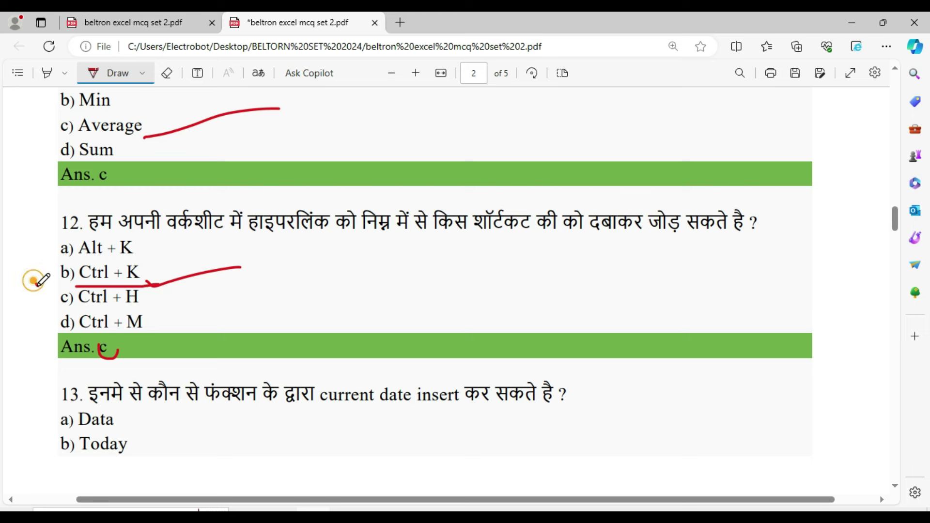
scroll(191, 320, down, 3)
scroll(133, 314, down, 3)
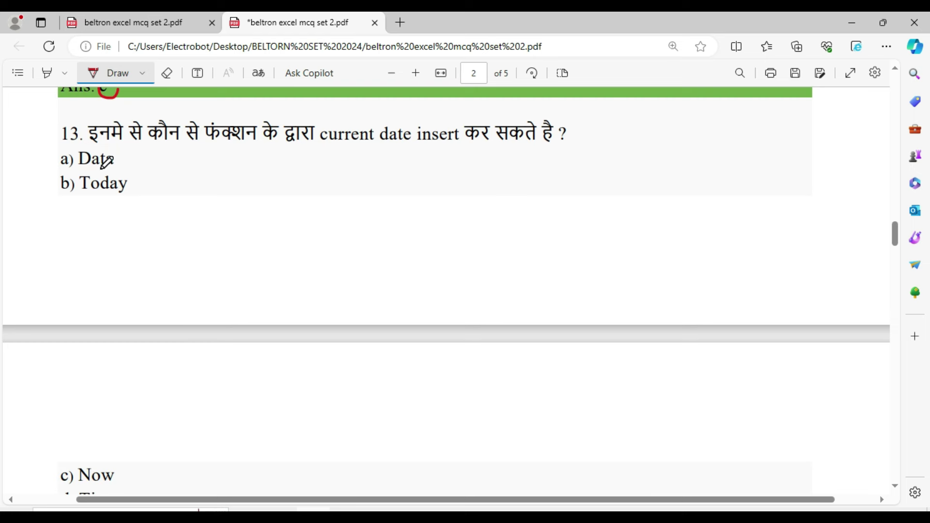
- Underline question 13's options, including Data and Now, in red and tick Today
drag(102, 169, 156, 169)
drag(80, 194, 160, 194)
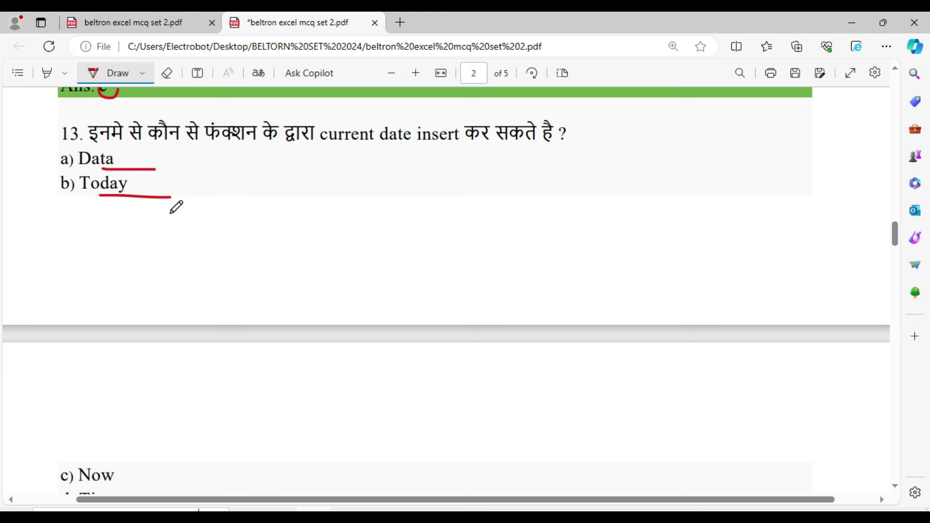
scroll(164, 213, down, 2)
scroll(144, 259, down, 1)
drag(116, 347, 191, 346)
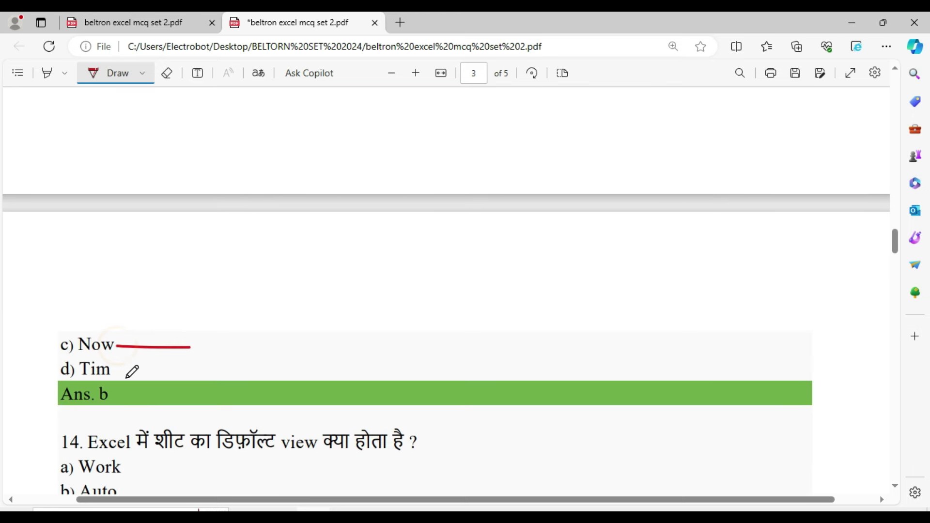
drag(120, 373, 159, 373)
scroll(144, 341, up, 1)
scroll(149, 334, up, 3)
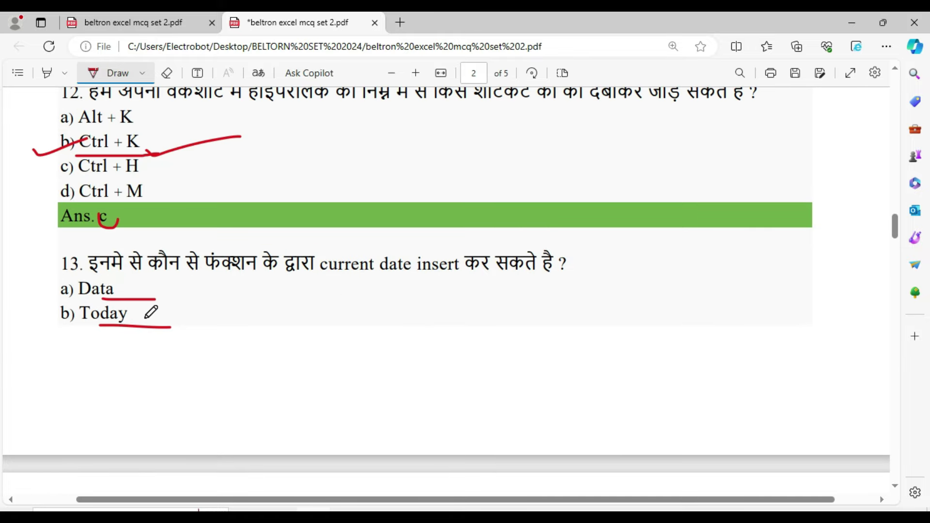
drag(138, 315, 293, 301)
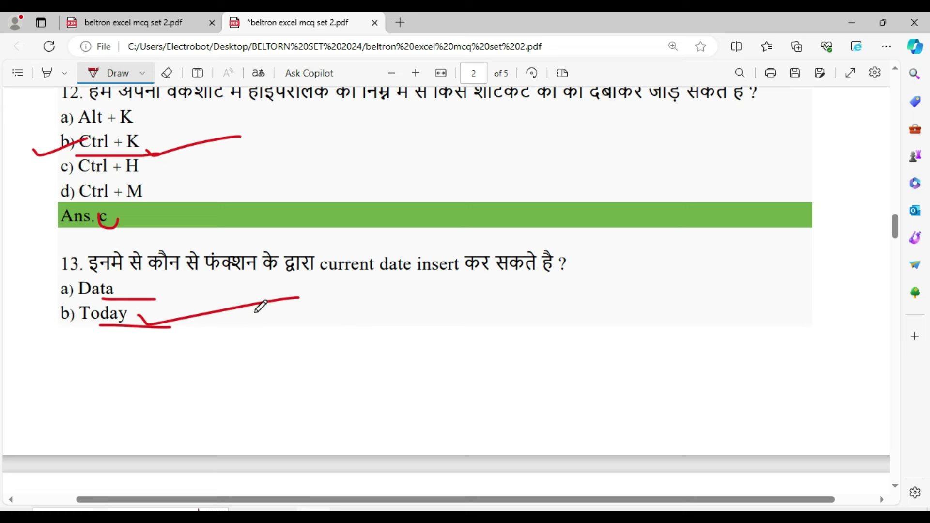
- Bring the Excel Book1 workbook back to the front
scroll(261, 306, down, 5)
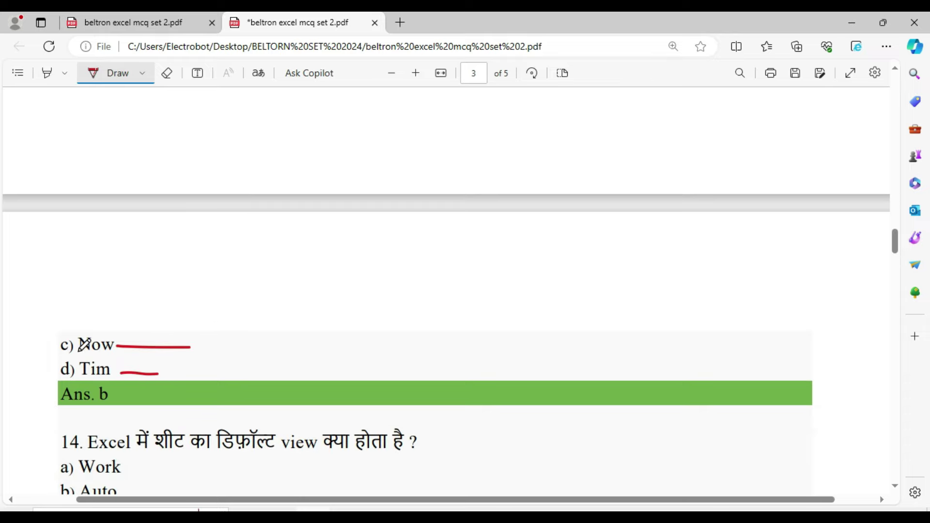
scroll(162, 328, up, 4)
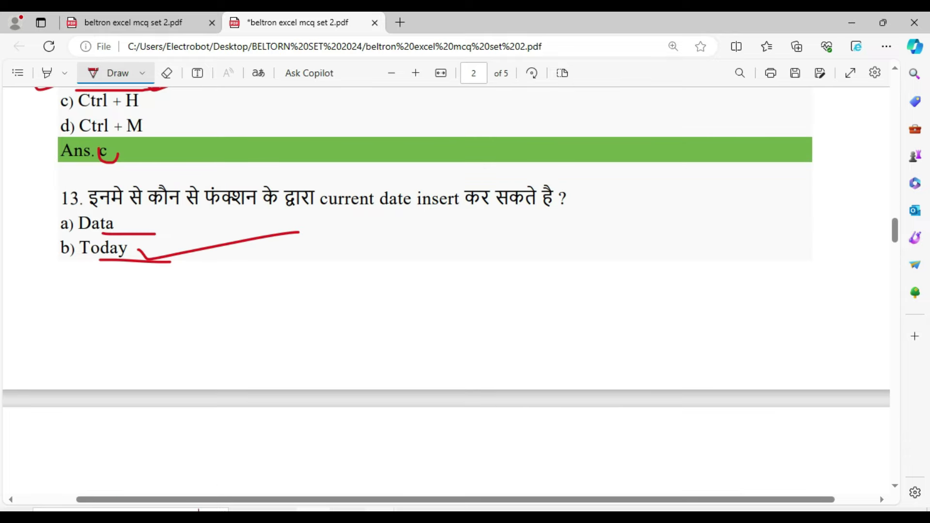
click(345, 465)
- Enter =TODAY() in G10 so it shows 19-03-2024, then return to the Edge PDF
click(293, 284)
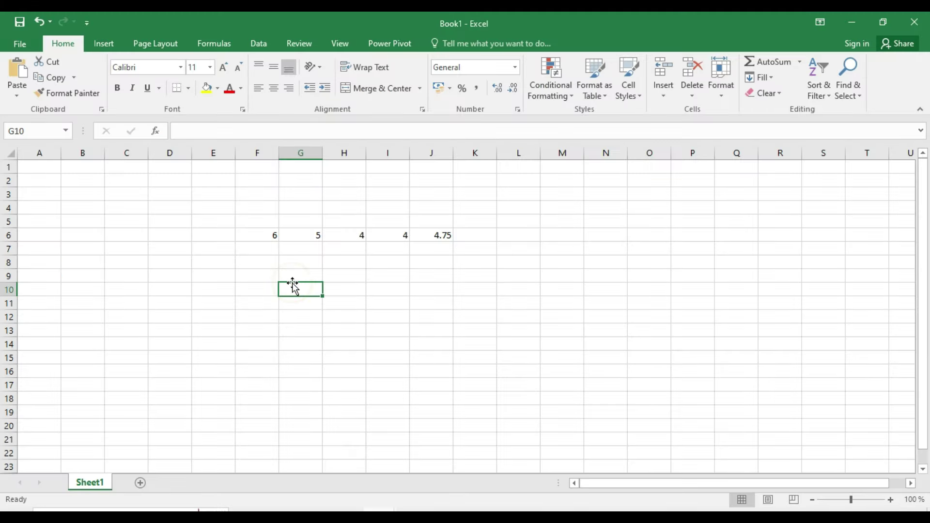
text(=today)
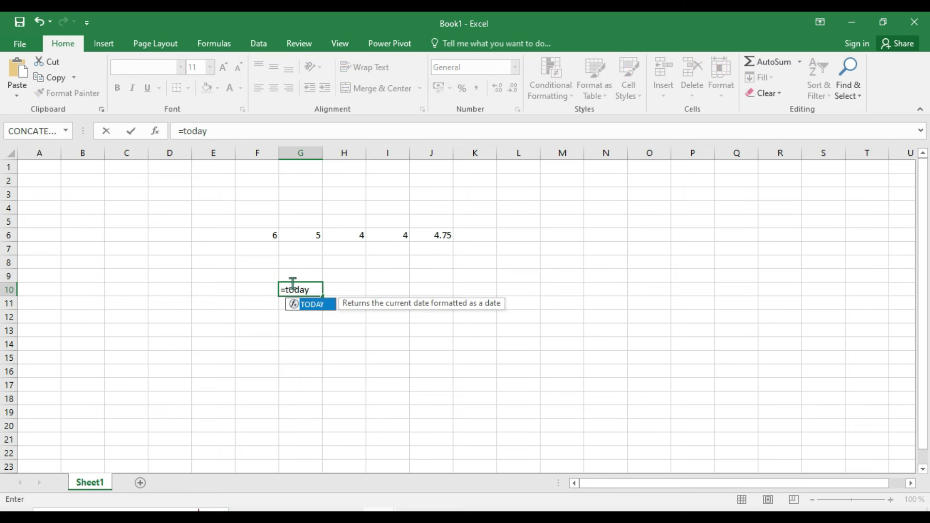
text(()
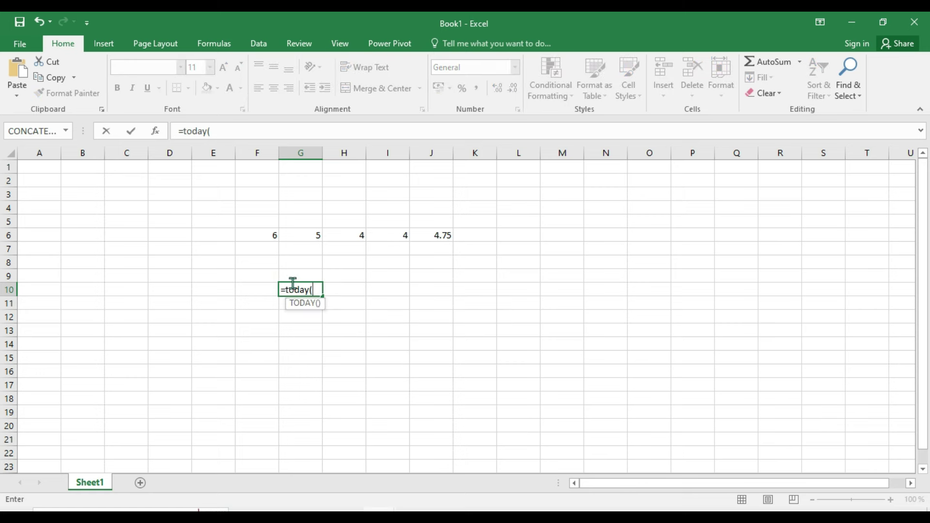
key(Return)
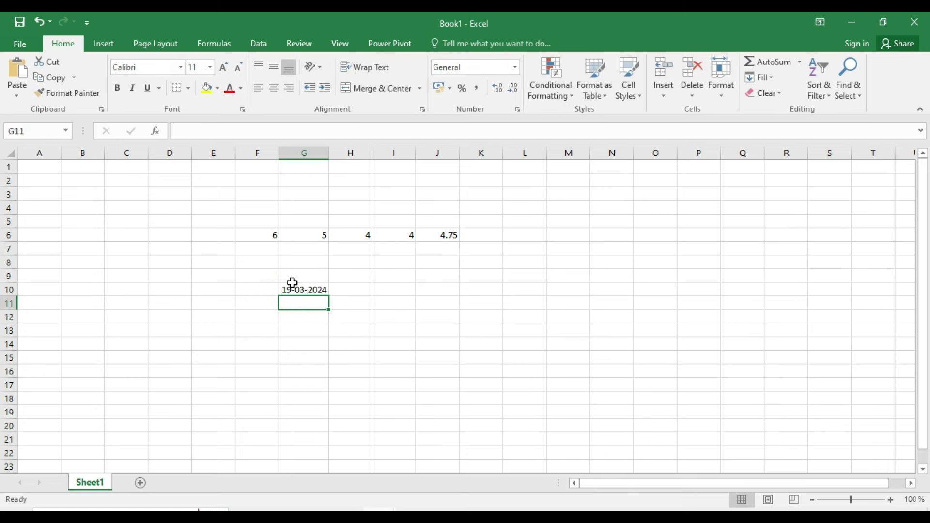
click(292, 285)
key(alt+Tab)
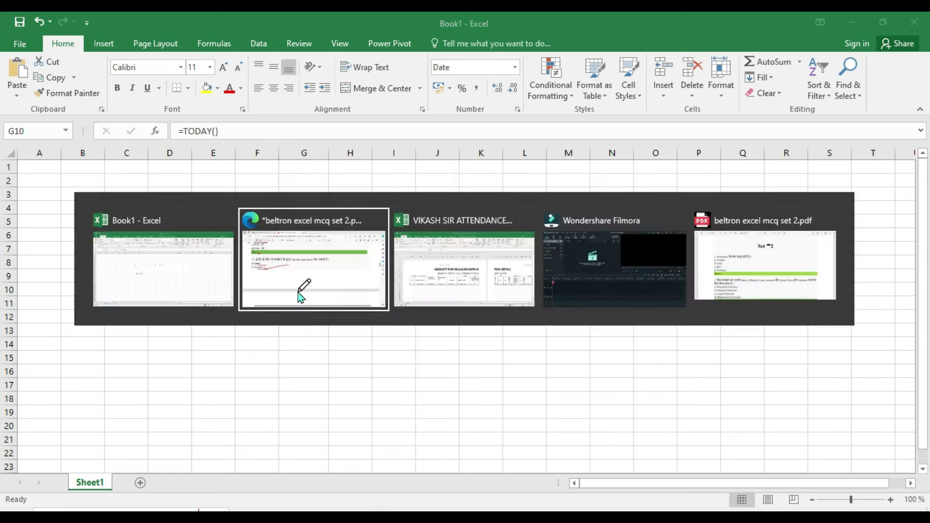
- Scroll the PDF to page 3 and briefly show Excel's Normal view before returning
scroll(241, 337, down, 3)
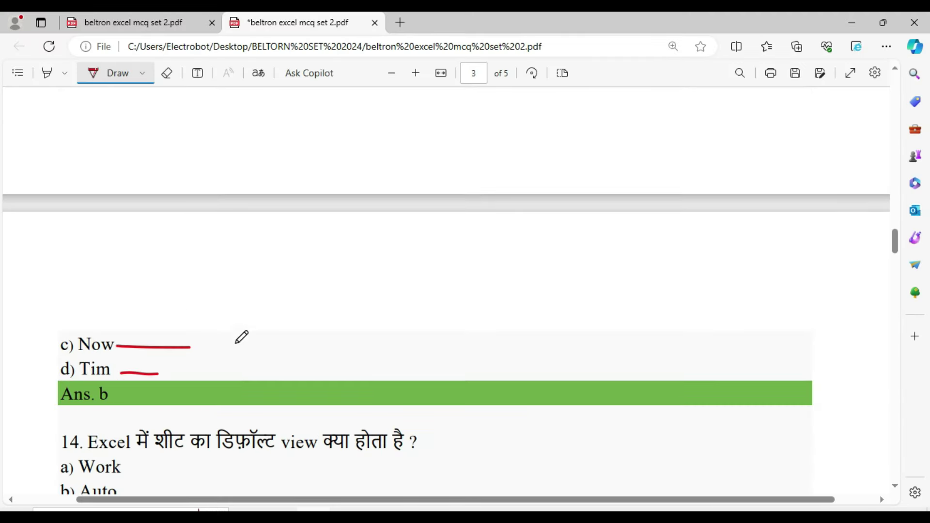
scroll(170, 349, down, 4)
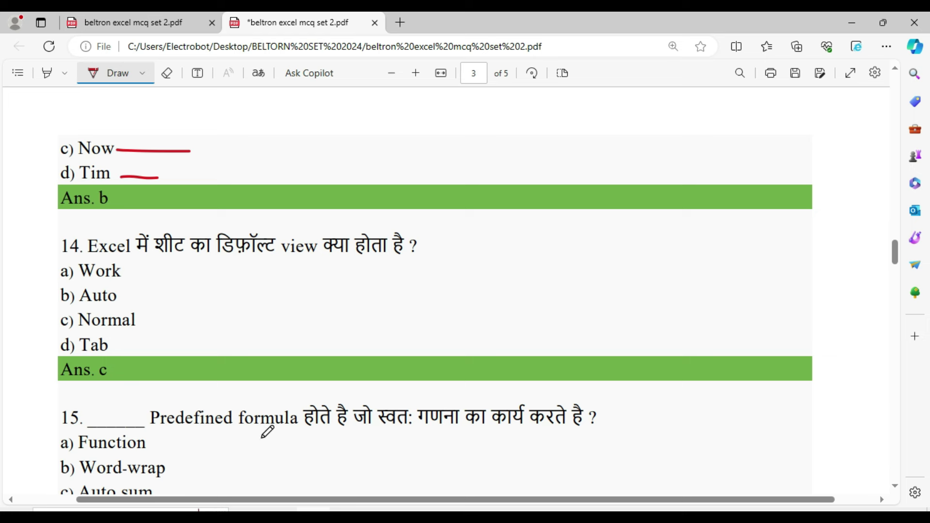
click(344, 458)
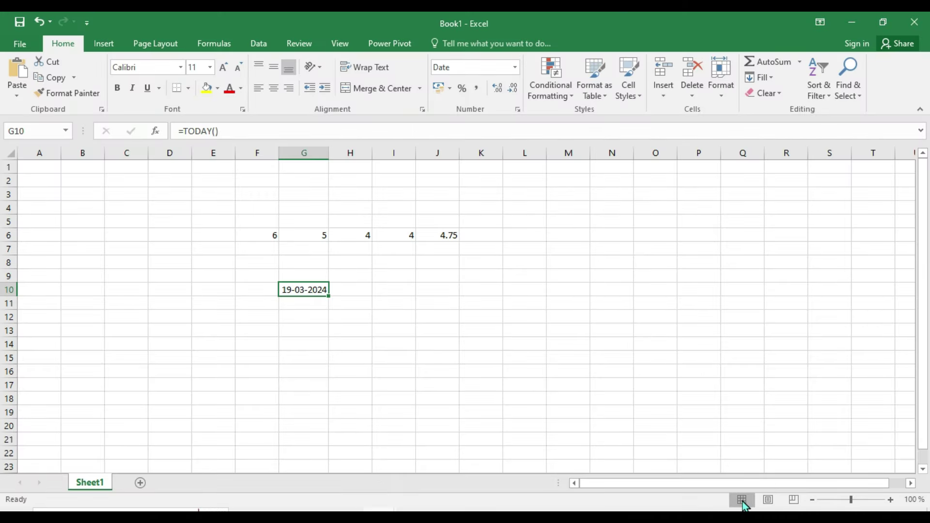
key(alt+Tab)
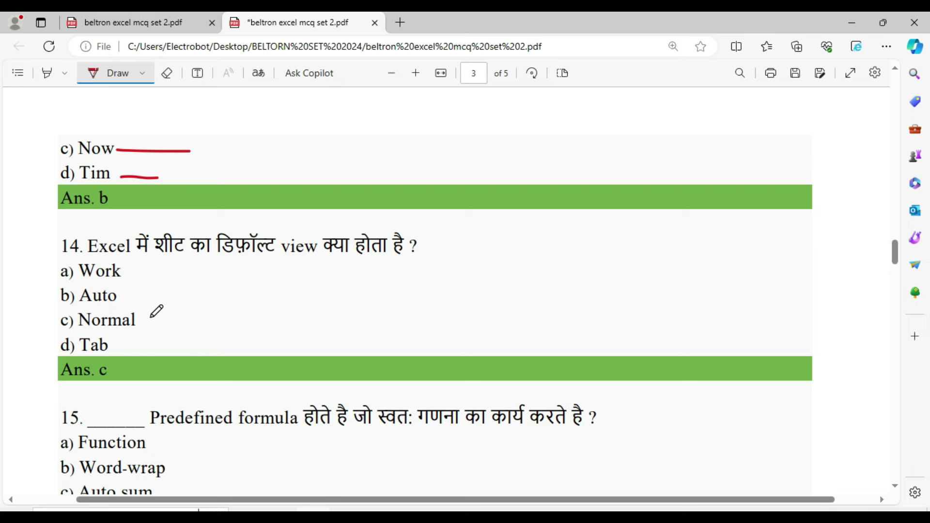
- Mark Normal for question 14 and underline Function, Word-wrap and Auto sum for question 15
drag(150, 321, 282, 311)
scroll(242, 337, down, 4)
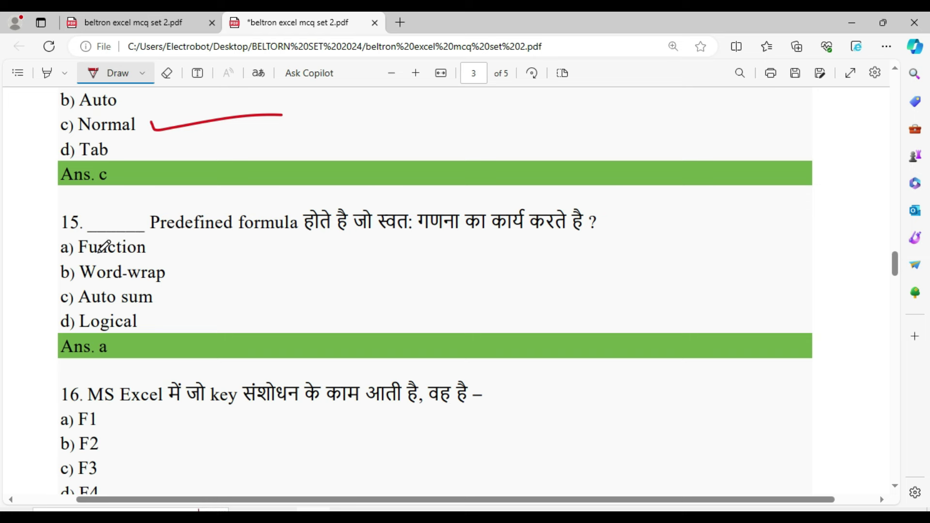
mouse_move(85, 259)
mouse_down()
mouse_move(154, 258)
mouse_move(146, 282)
mouse_up()
click(84, 286)
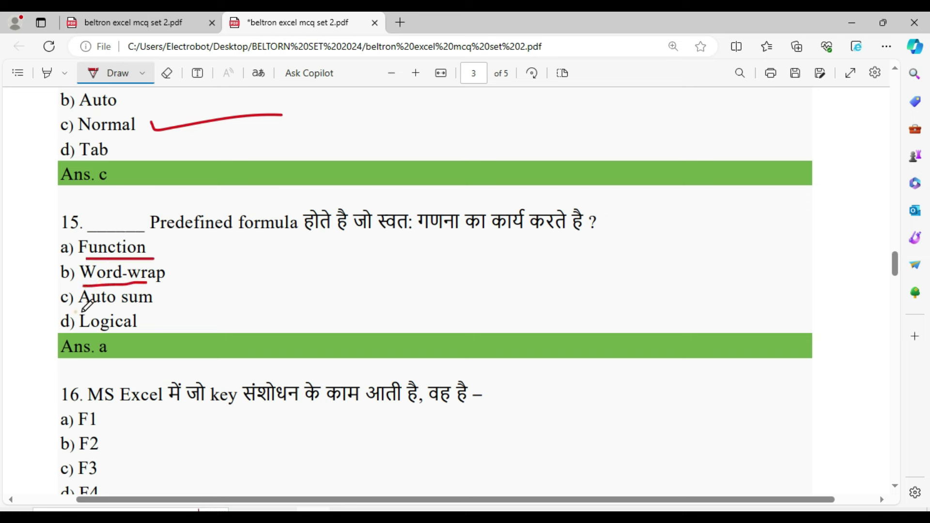
drag(76, 312, 144, 311)
mouse_move(379, 511)
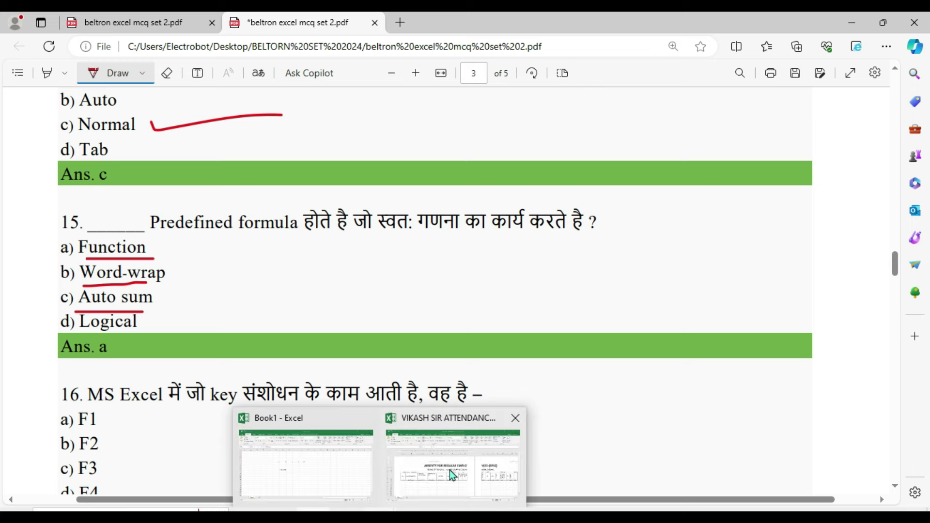
click(328, 465)
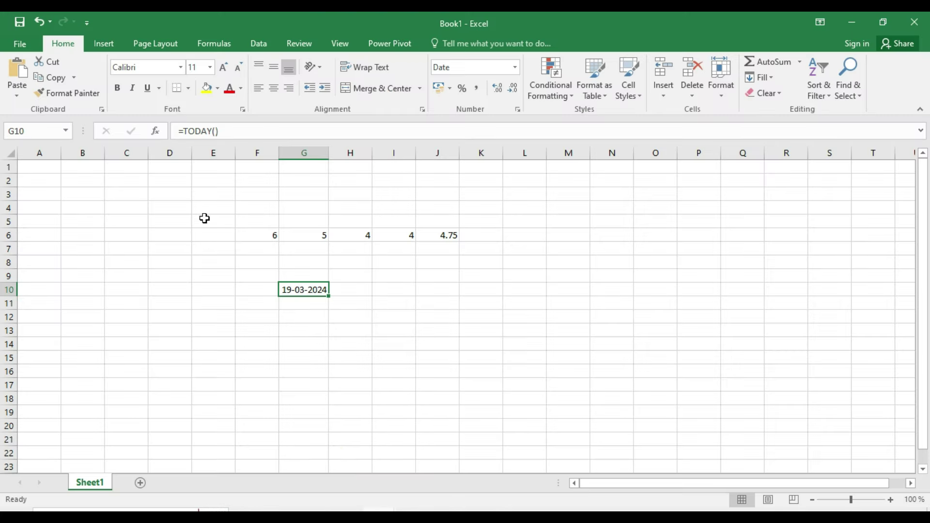
- Replace J6's average with =SUM(F6:I6), giving 19, then go back to the PDF
click(215, 198)
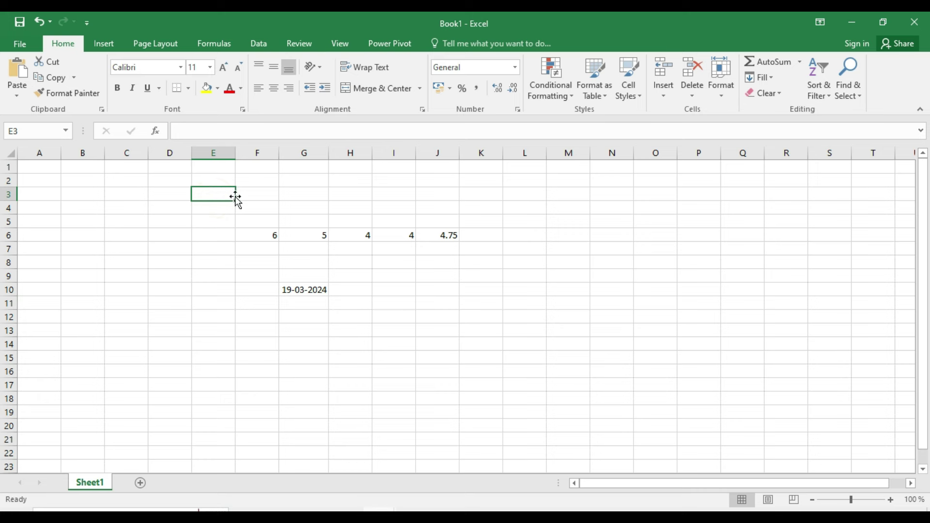
click(433, 228)
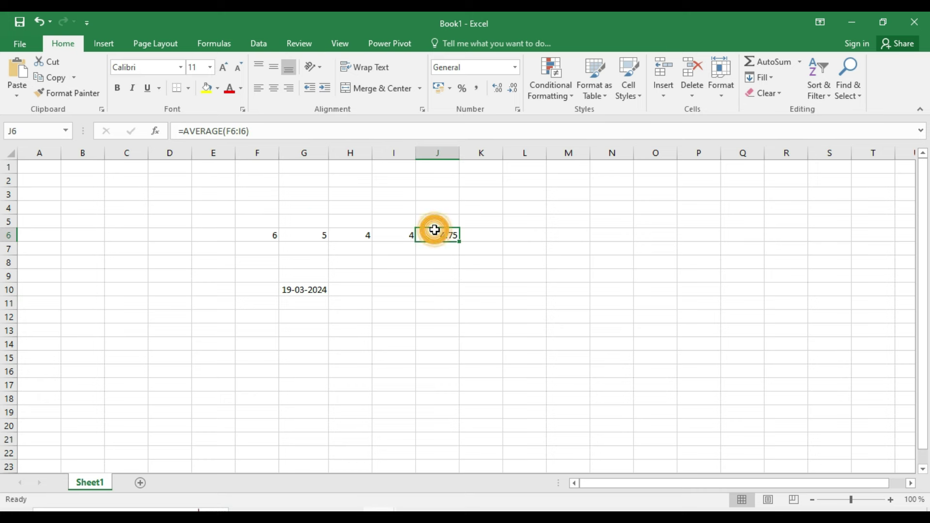
key(Delete)
text(=sy)
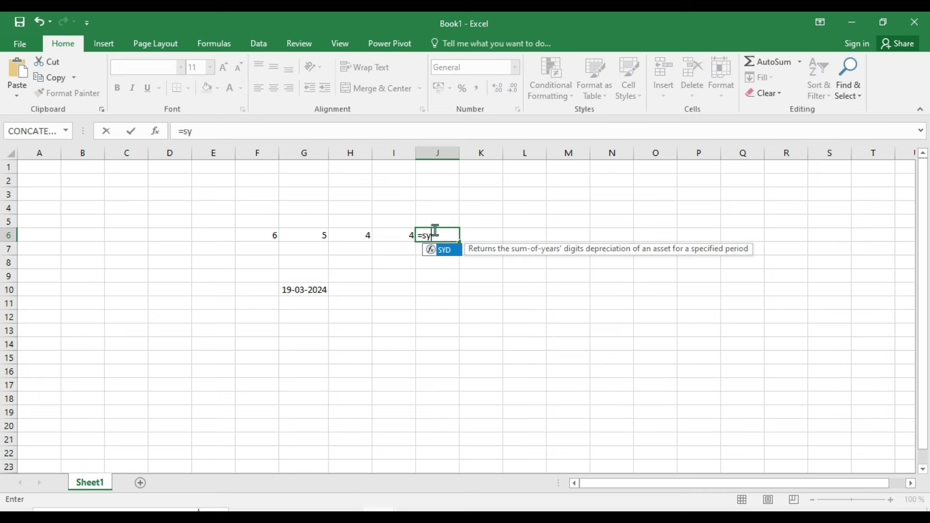
key(BackSpace)
text(um)
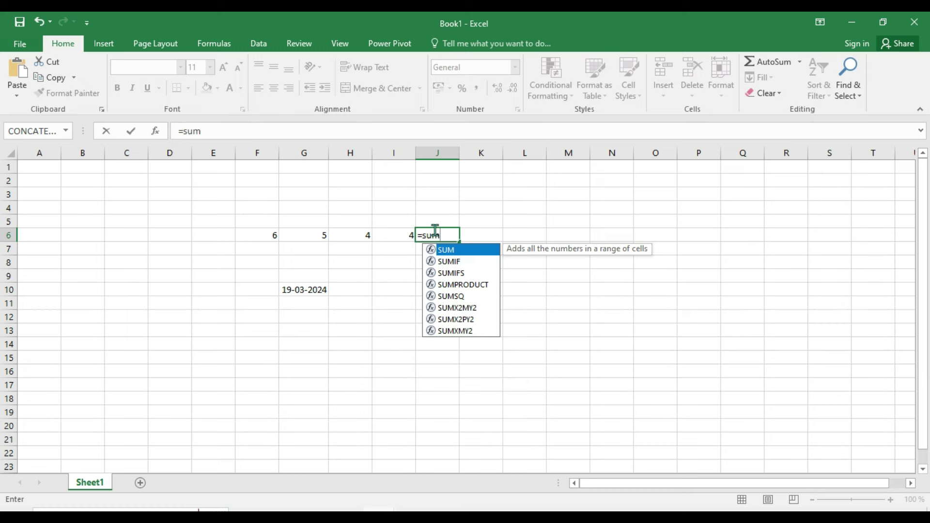
text(()
drag(266, 236, 398, 238)
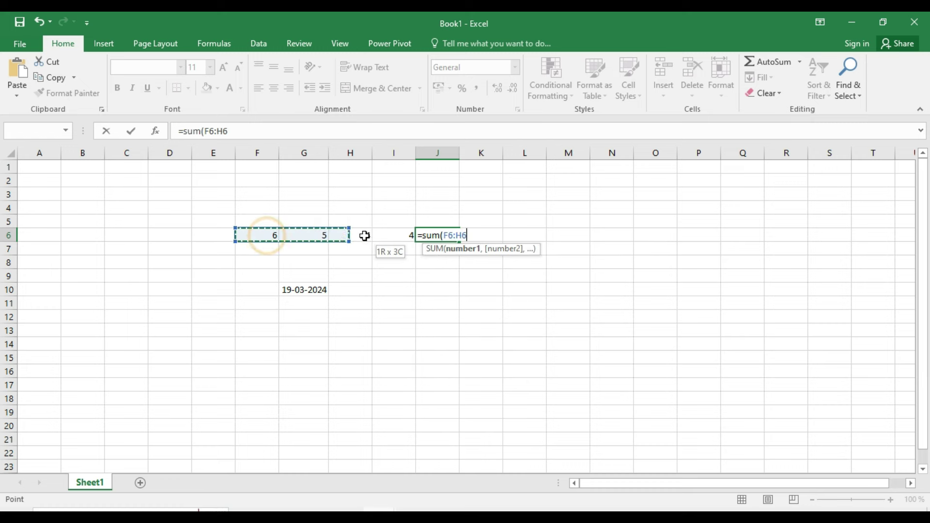
text())
key(Return)
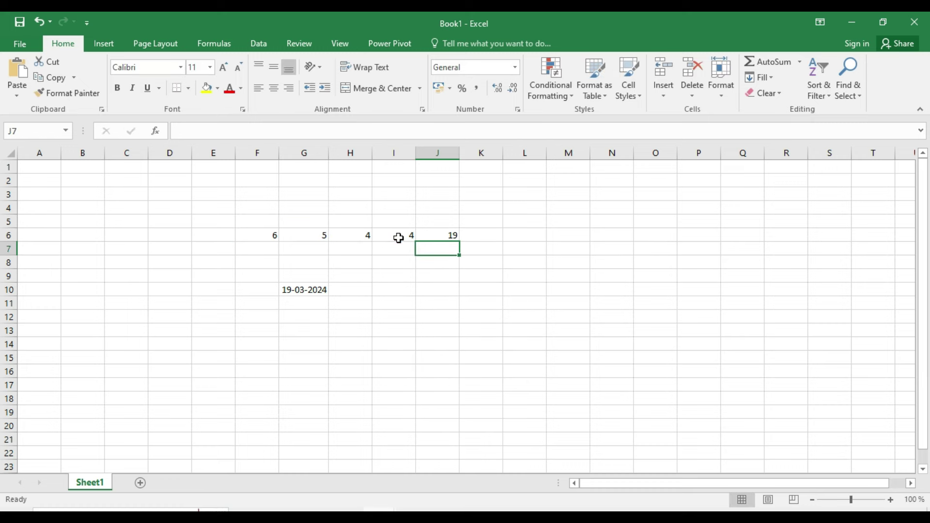
key(alt+Tab)
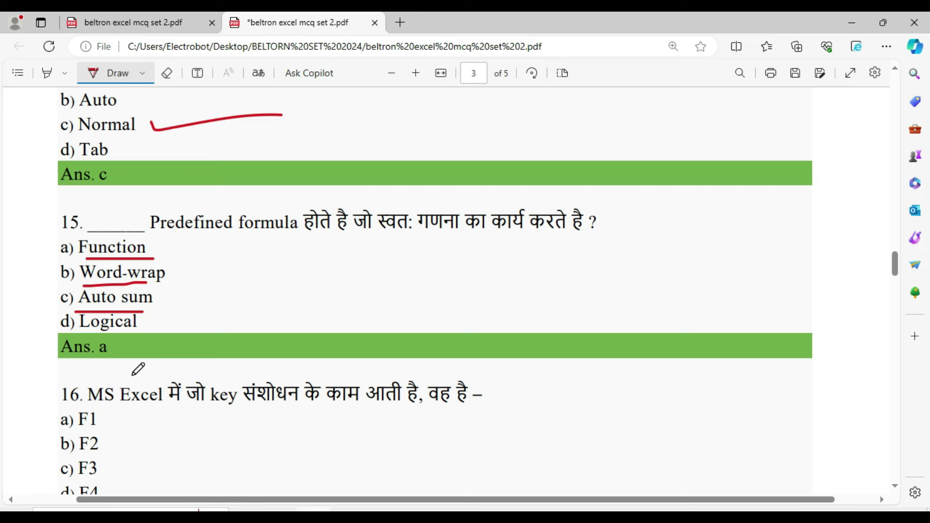
- Underline question 16 in red, dot options a) to c), and underline answer b) F2
scroll(133, 374, down, 3)
drag(76, 276, 478, 276)
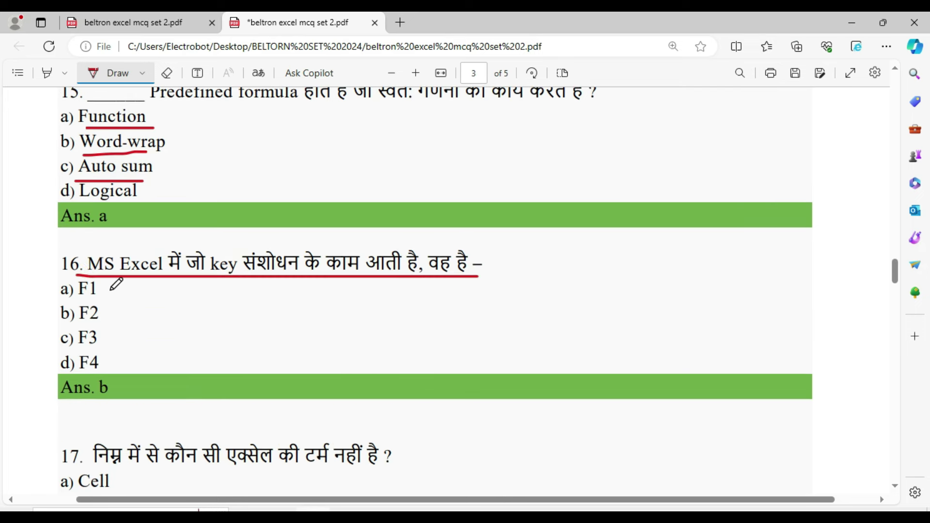
drag(109, 290, 118, 292)
click(105, 308)
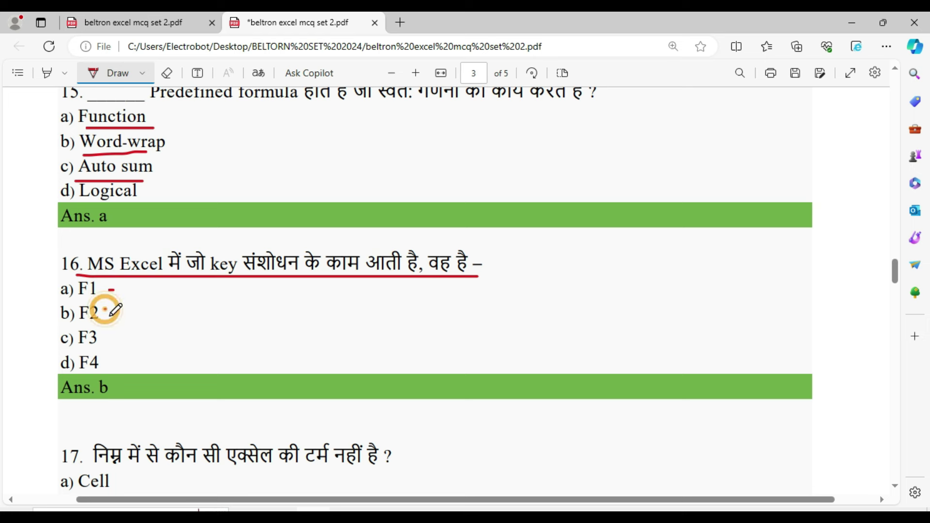
click(102, 339)
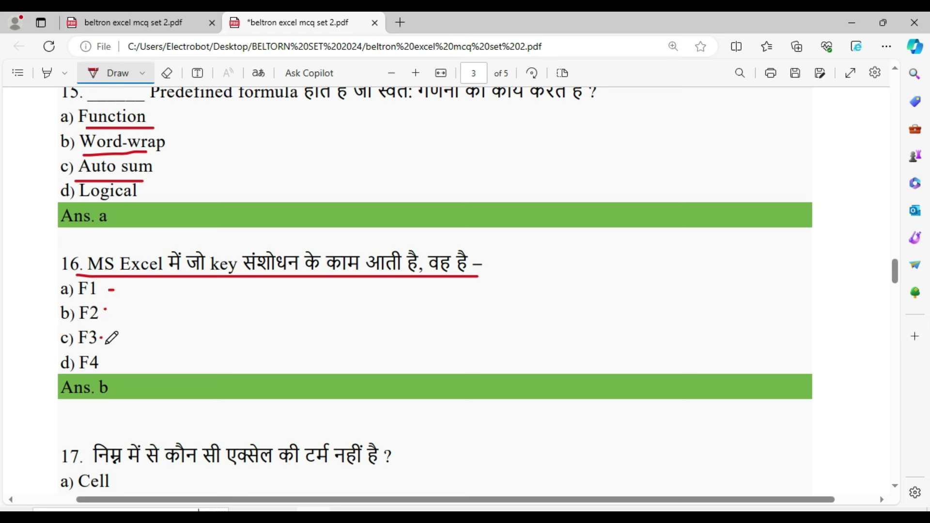
drag(105, 311, 231, 305)
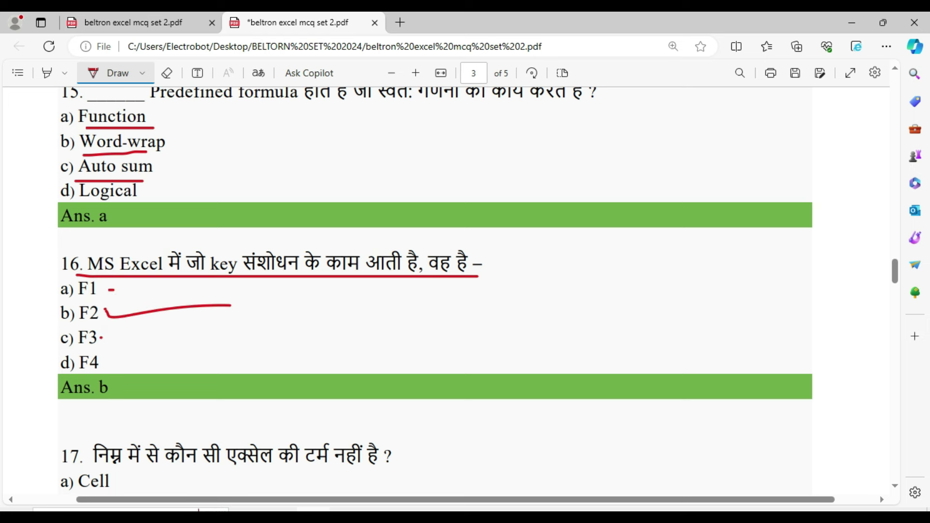
click(382, 508)
click(333, 458)
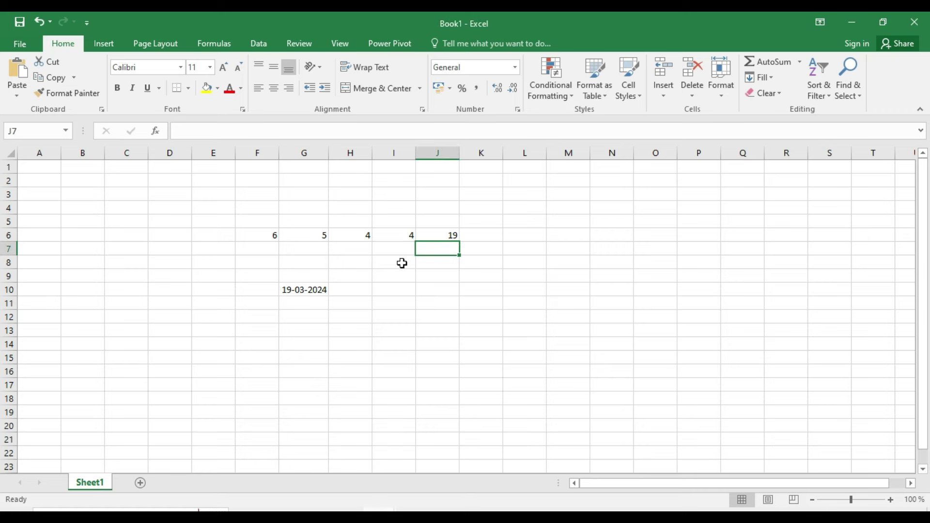
- Undo a stray 'h' typed into J6 to restore the total
click(434, 235)
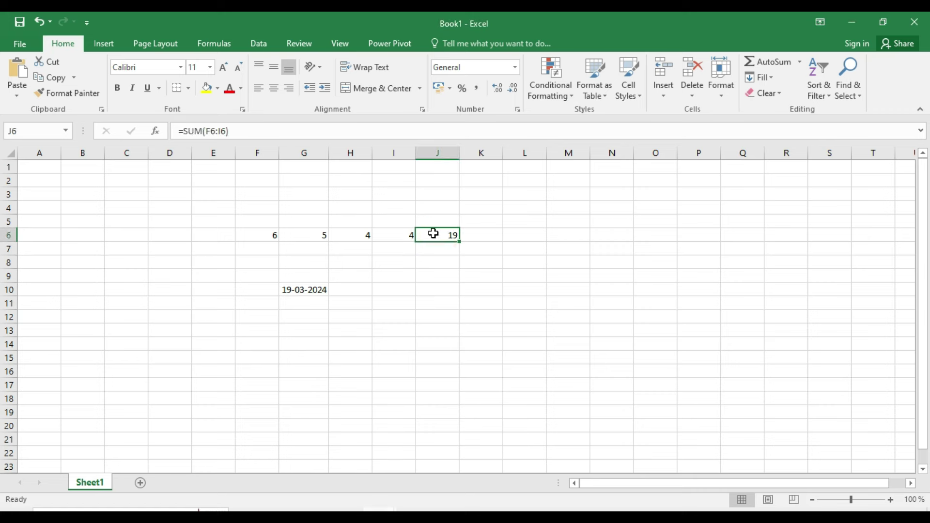
text(h)
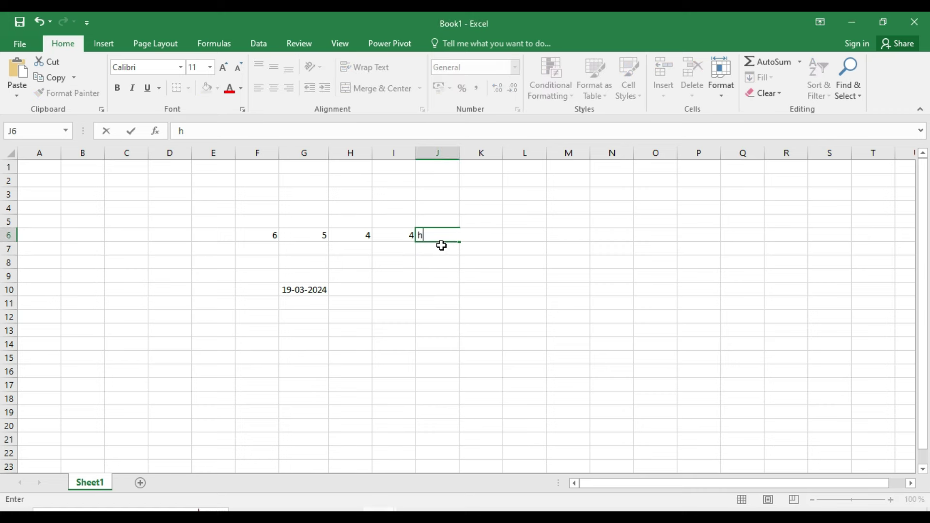
click(430, 275)
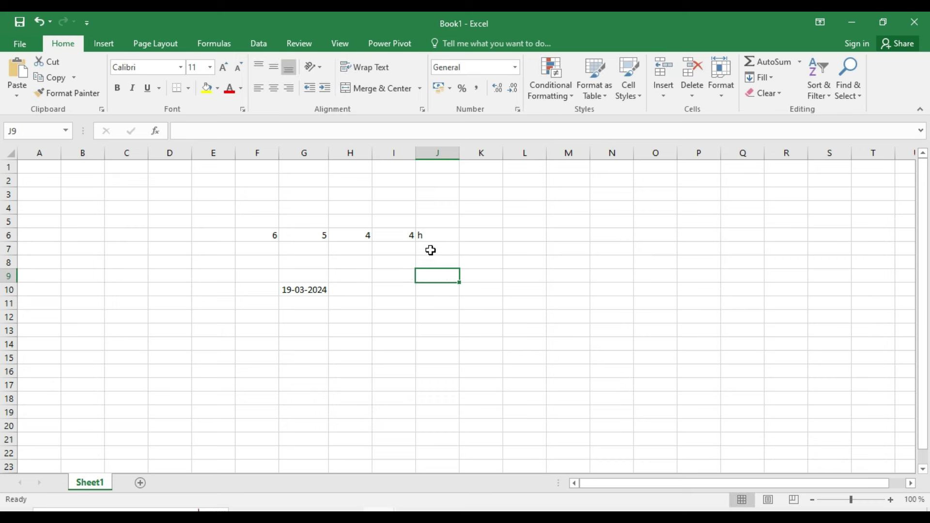
key(ctrl+z)
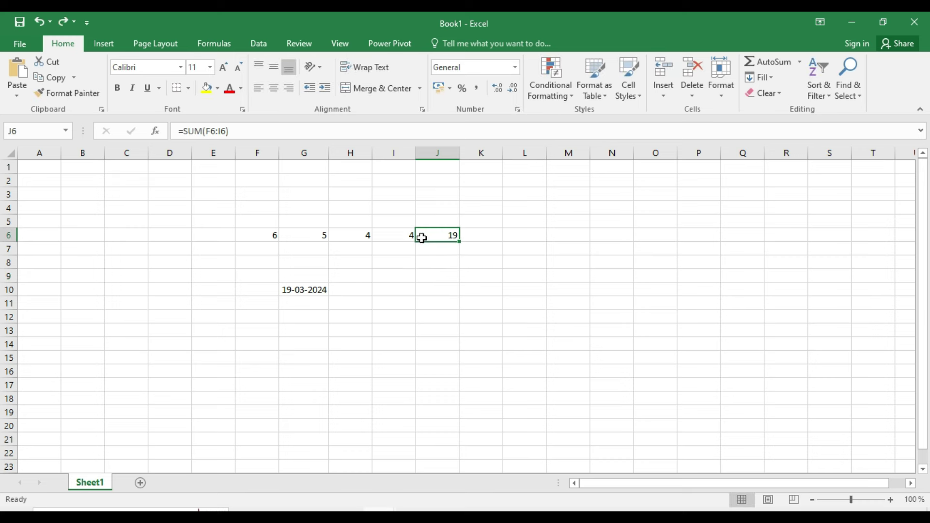
- Edit J6 to =SUM(G6:I6) so the total now shows 13
double_click(421, 238)
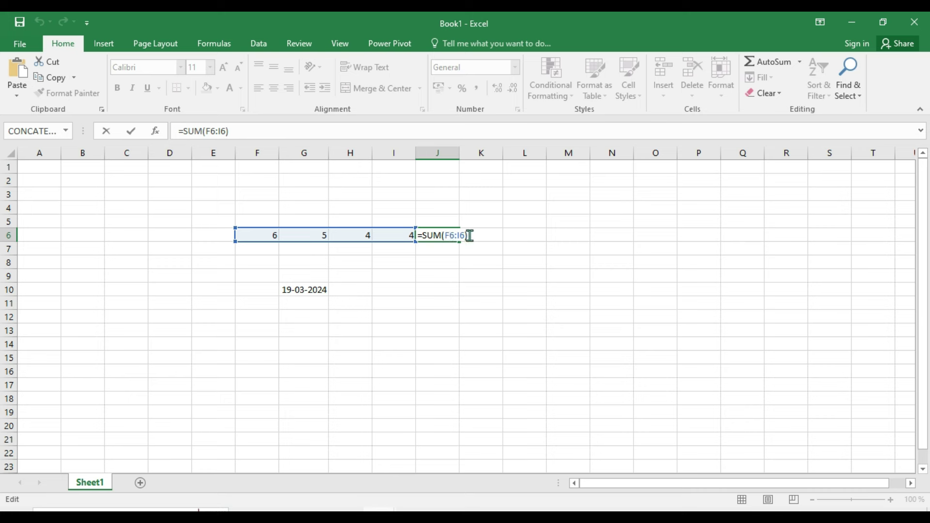
key(BackSpace)
key(BackSpace)
key(BackSpace)
key(BackSpace)
key(BackSpace)
key(BackSpace)
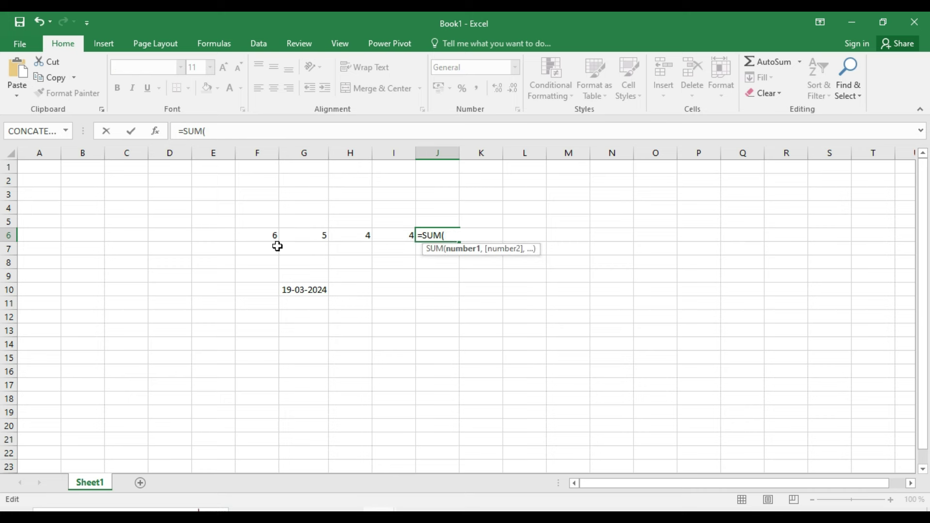
drag(308, 236, 402, 236)
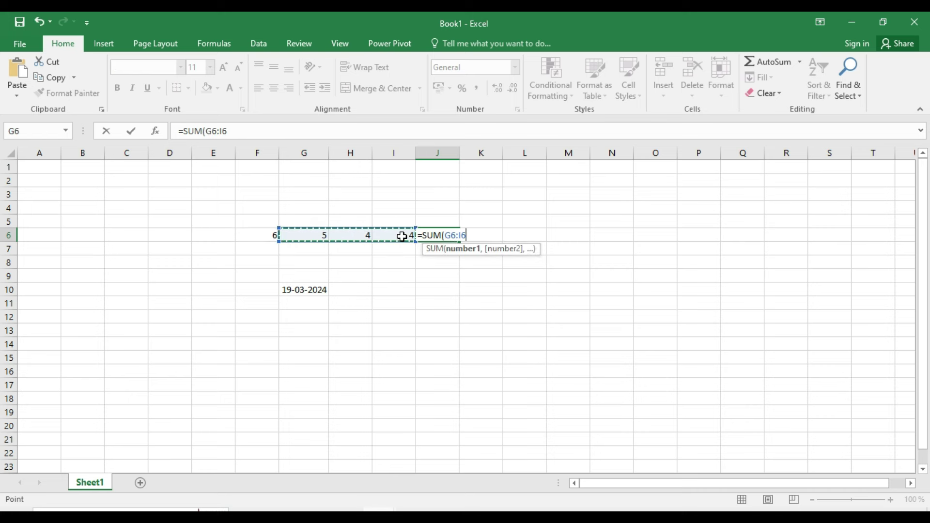
key(Return)
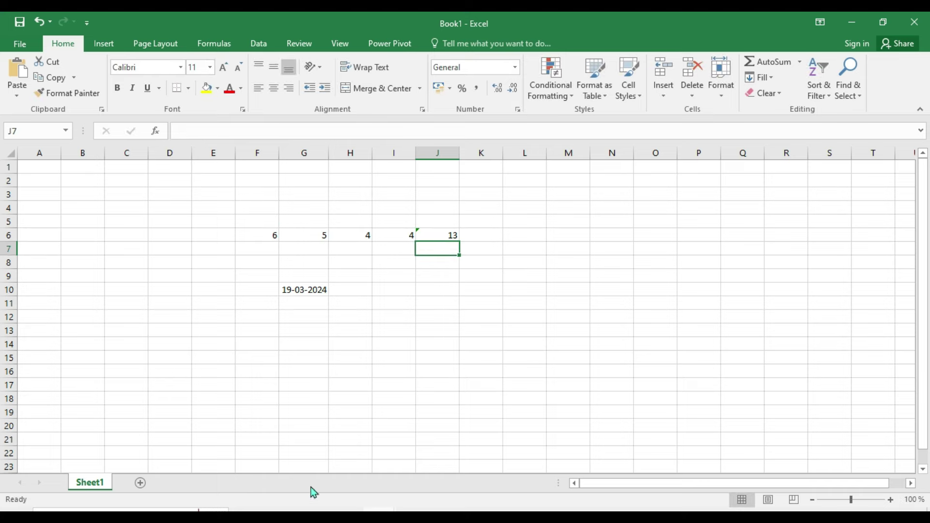
- Scroll to question 18 and underline answer b) Ctrl + Page Up in red
scroll(222, 328, down, 2)
scroll(156, 357, down, 2)
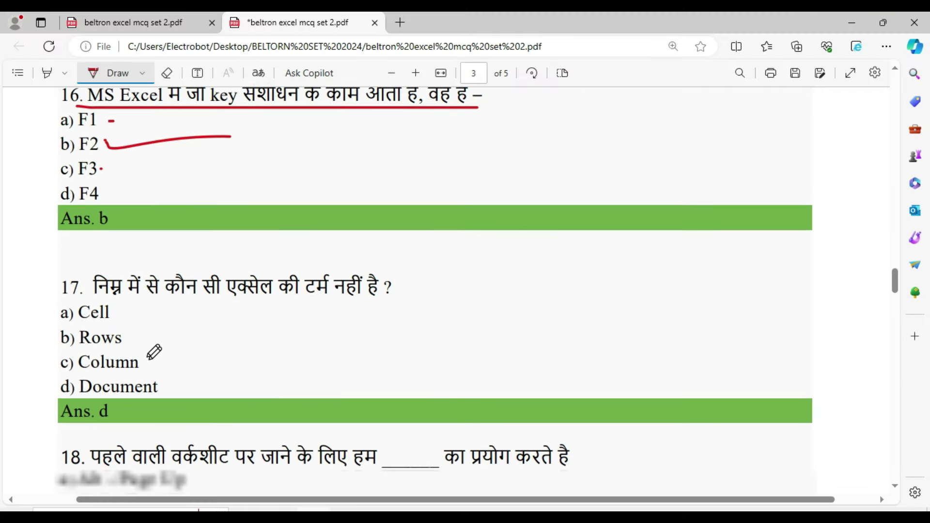
scroll(152, 353, down, 2)
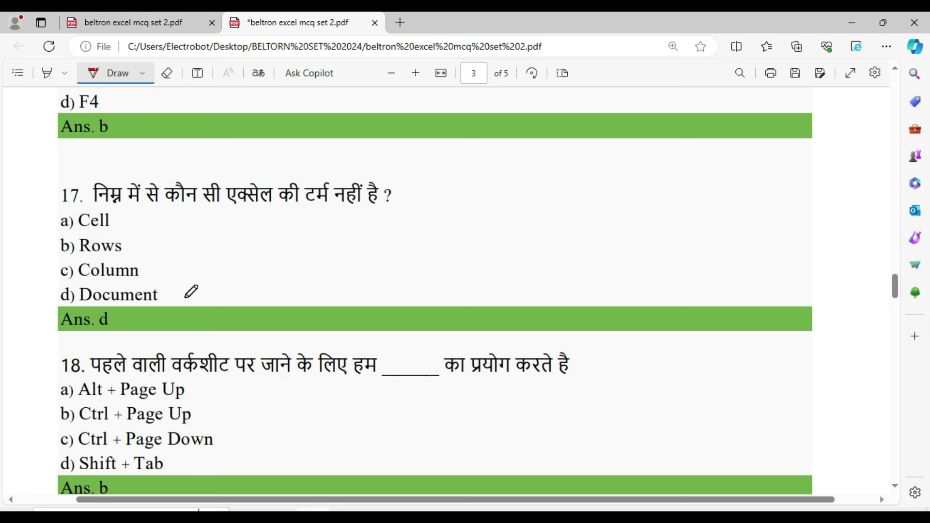
scroll(191, 291, down, 3)
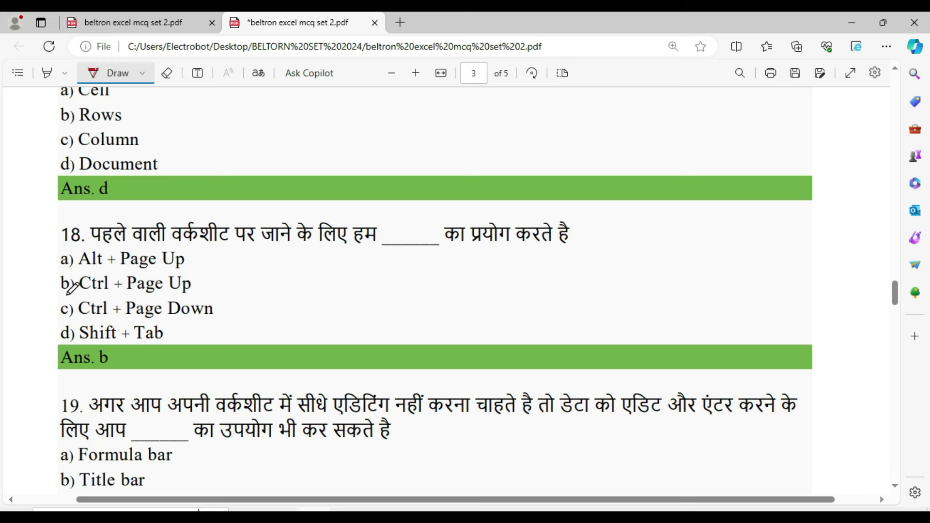
drag(66, 294, 206, 294)
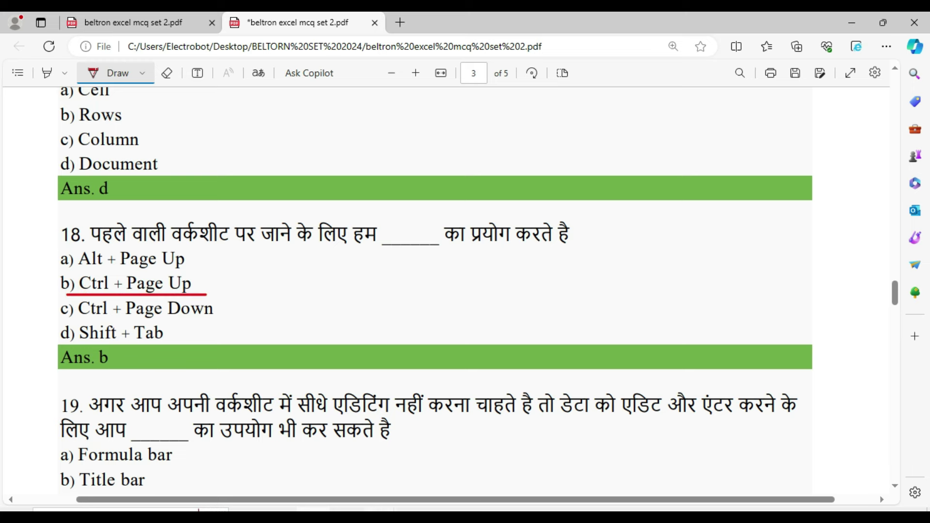
- Back in Excel, add two new worksheets, Sheet2 and Sheet3
click(342, 458)
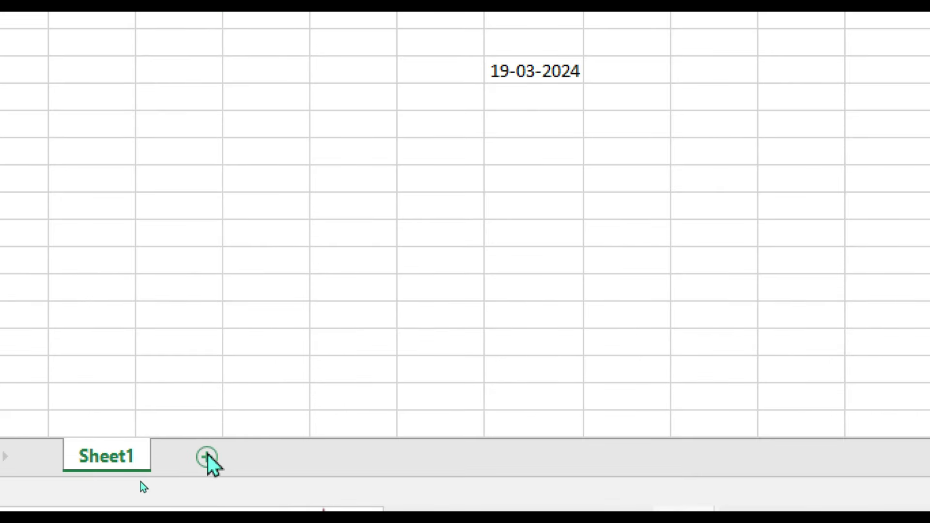
click(140, 482)
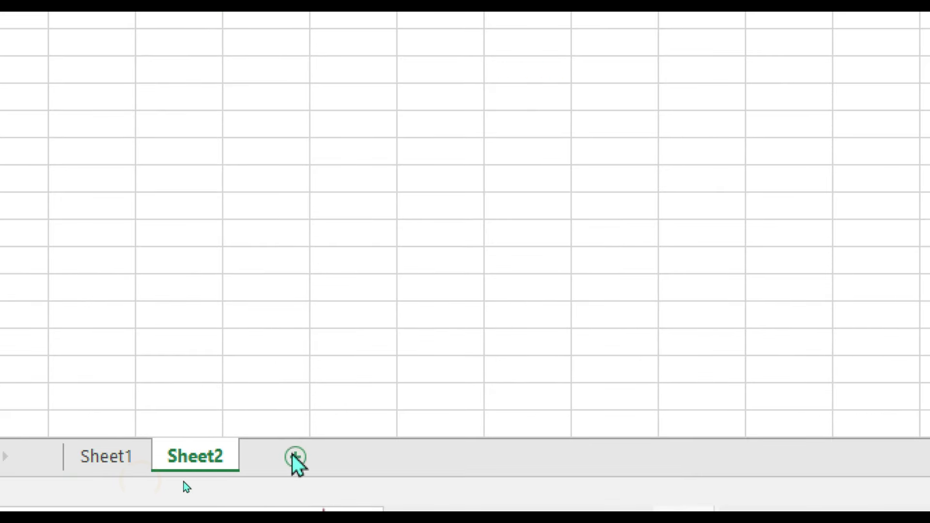
click(294, 457)
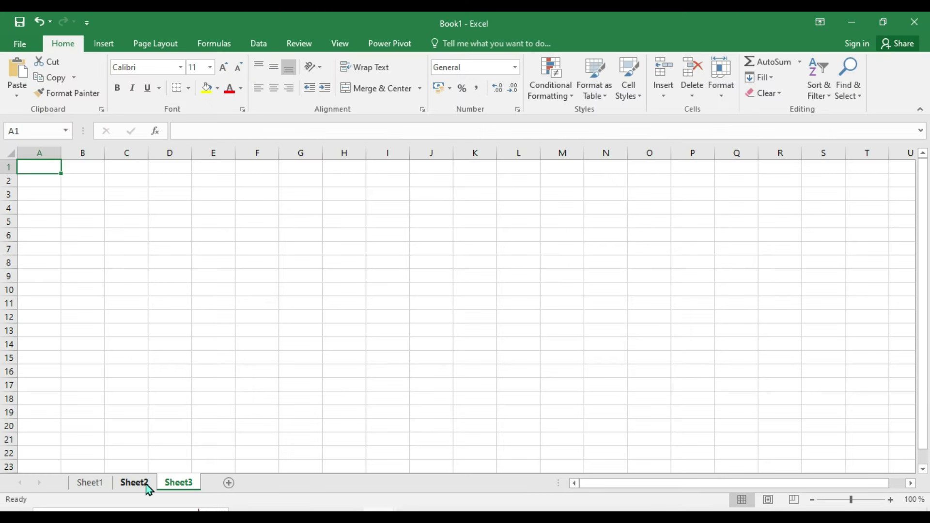
- Go back to Sheet1 with Ctrl+Page Up, then forward to Sheet3 with Ctrl+Page Down
key(alt+Tab)
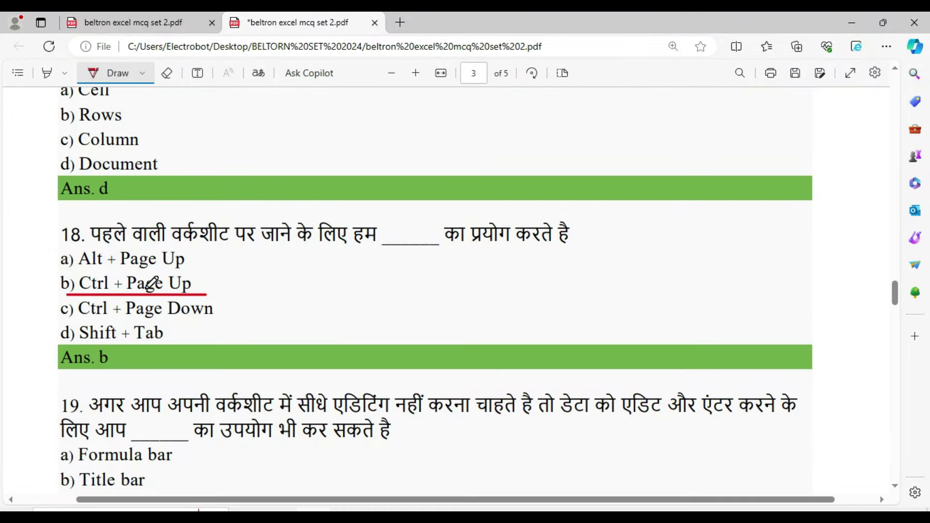
key(alt+Tab)
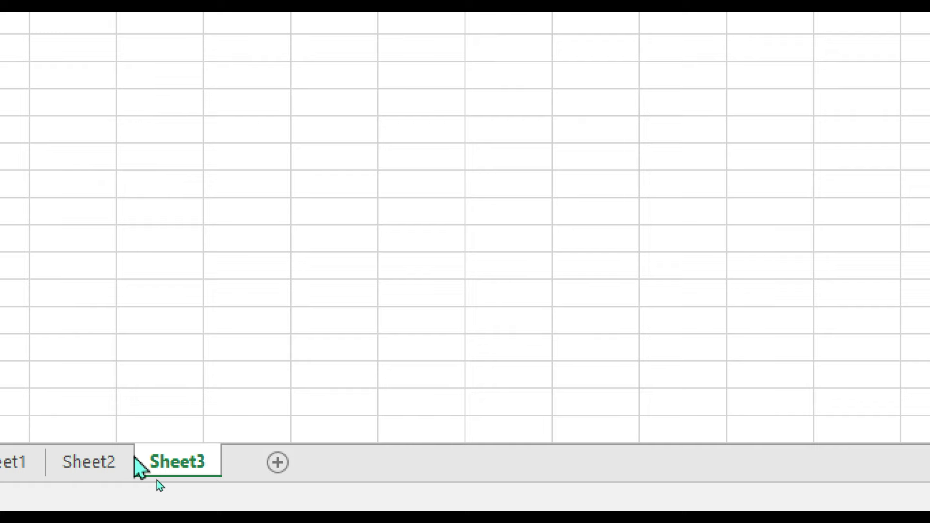
key(ctrl+Page_Up)
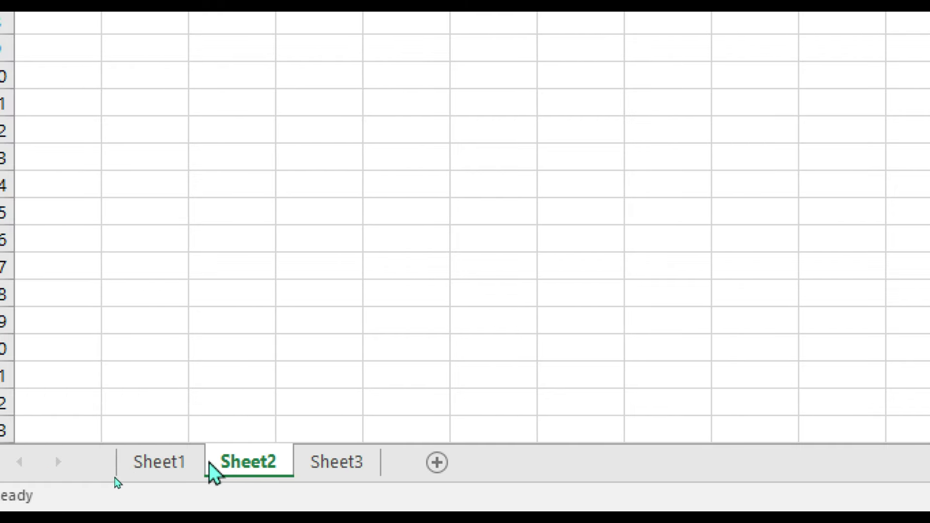
key(ctrl+Page_Up)
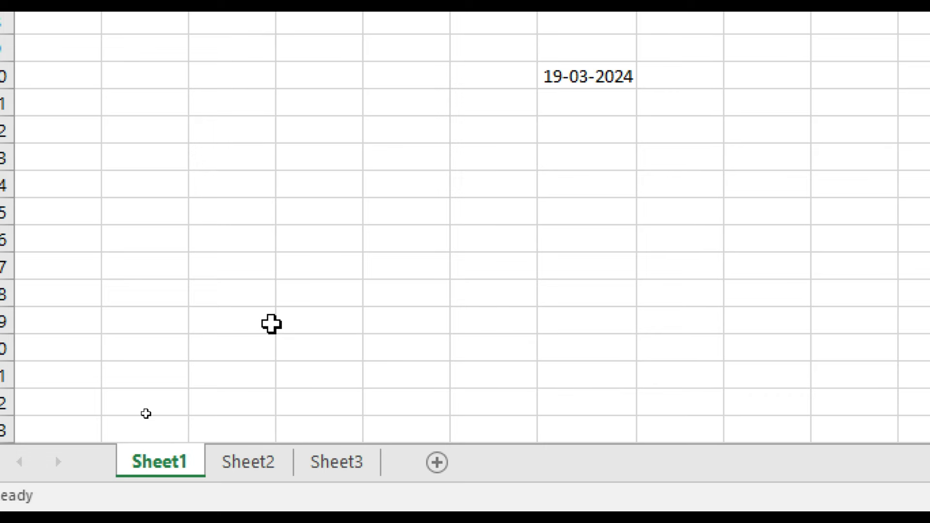
key(ctrl+Page_Down)
key(ctrl+Page_Down)
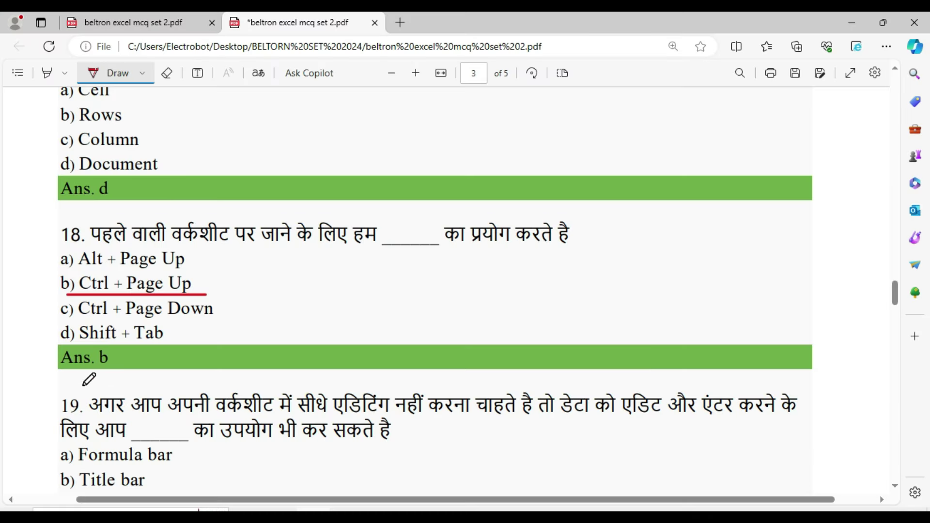
- Underline question 19's options Formula bar, Title bar and Menu bar in red, and tick Formula bar
scroll(84, 384, down, 3)
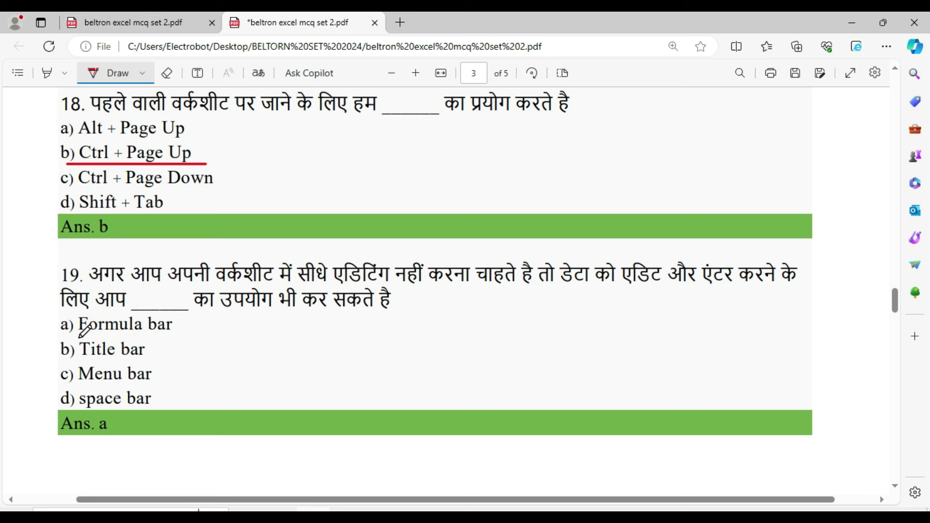
drag(79, 337, 183, 337)
drag(73, 364, 173, 364)
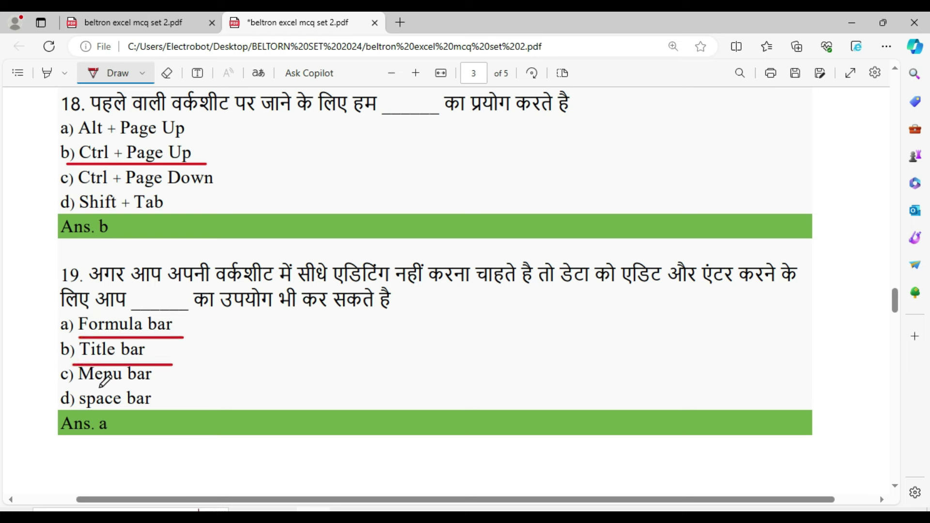
drag(83, 390, 154, 390)
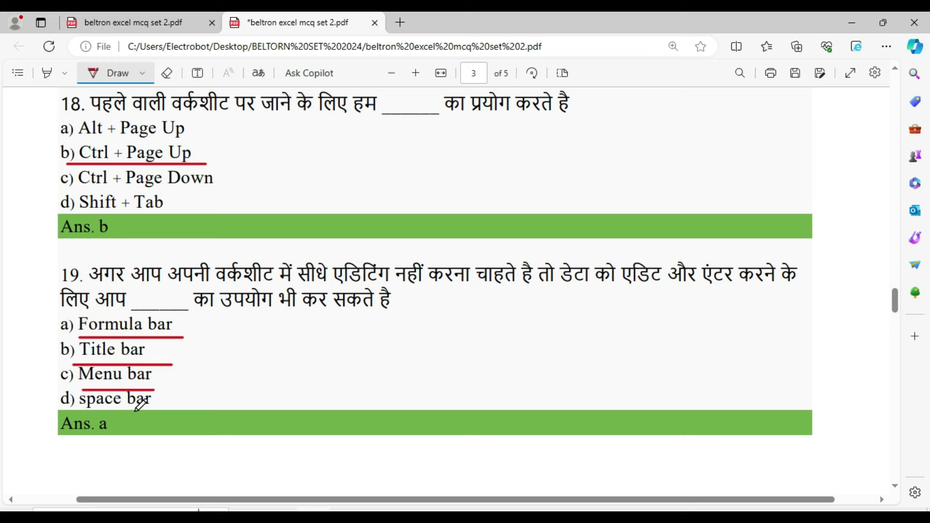
drag(175, 328, 287, 312)
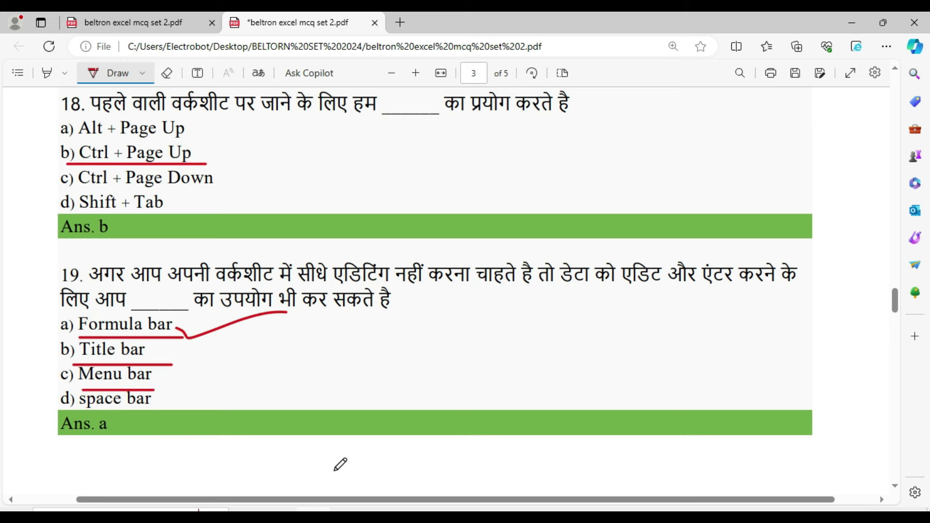
click(349, 453)
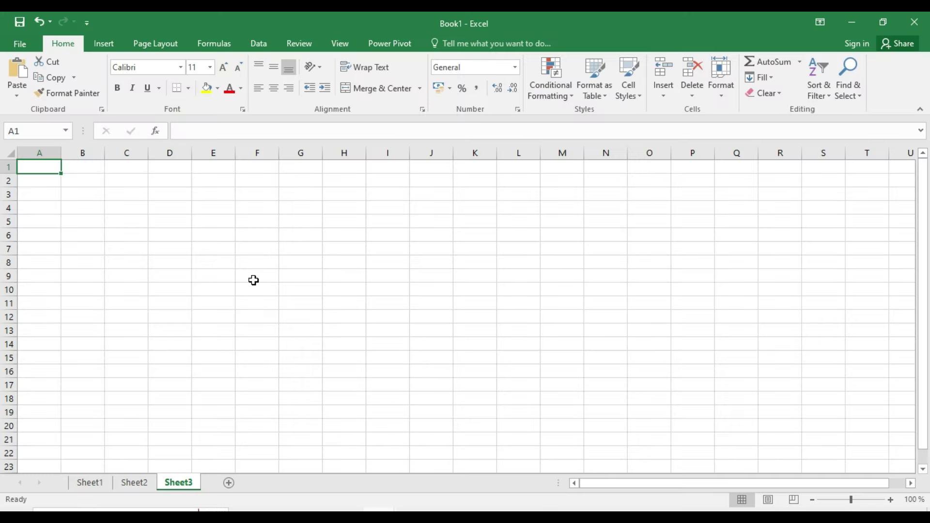
- Enter 'asdf sadf asdf sa' in F6, then extend it to 'asdf sadf asdf sasadfsadf asdfasdf'
click(257, 231)
text(asdf sadf asdf sa)
click(258, 291)
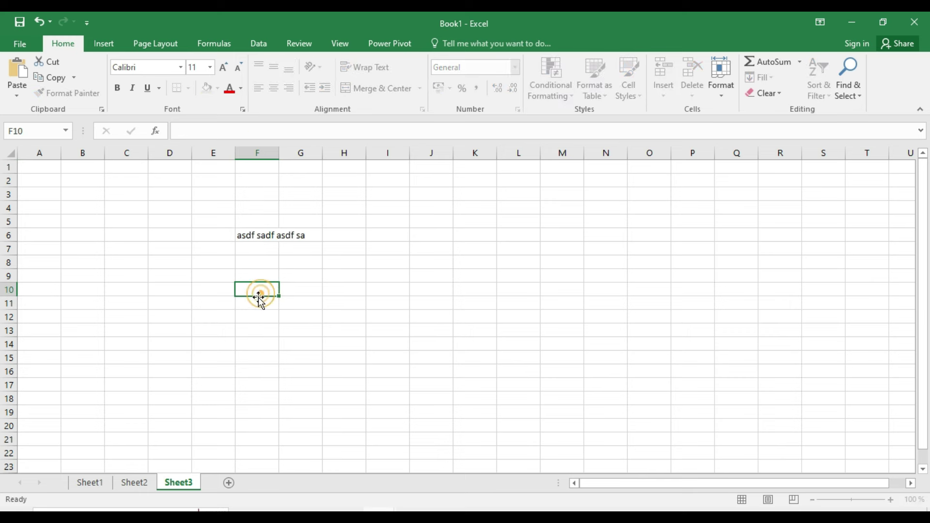
click(251, 236)
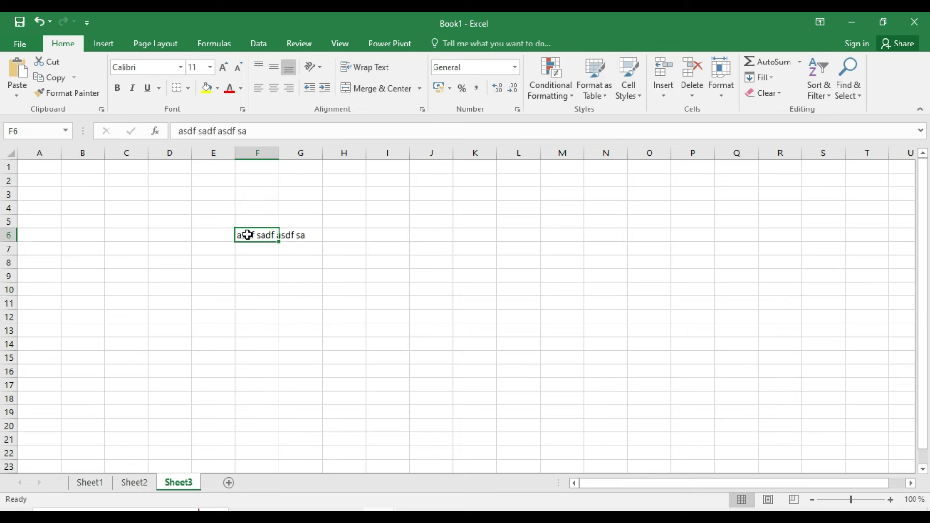
click(253, 132)
text(sadfsadf)
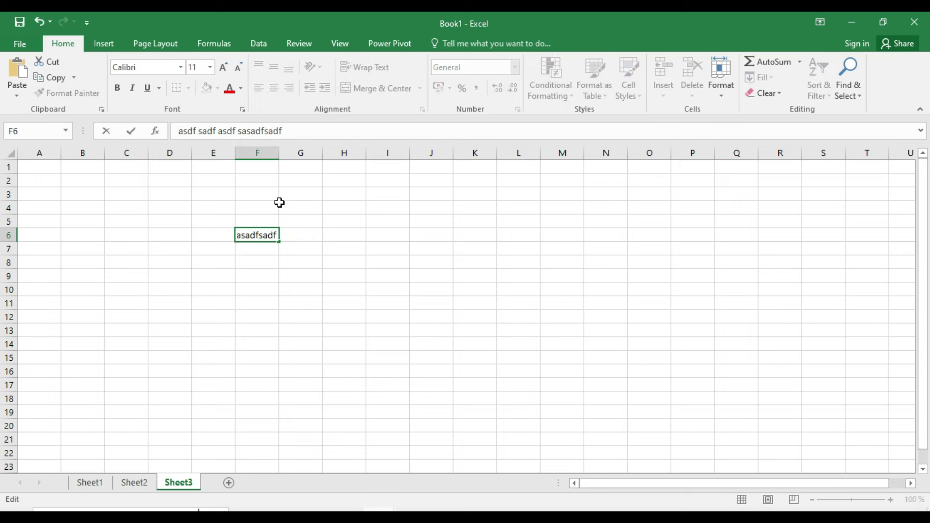
text( asdfasdf)
click(266, 306)
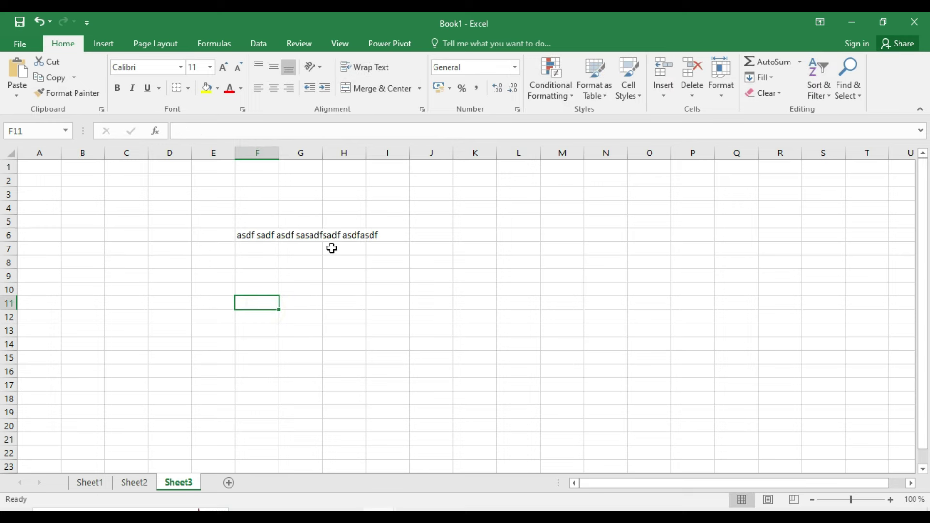
- In the quiz PDF, underline and tick landscape as question 20's answer in red
key(alt+Tab)
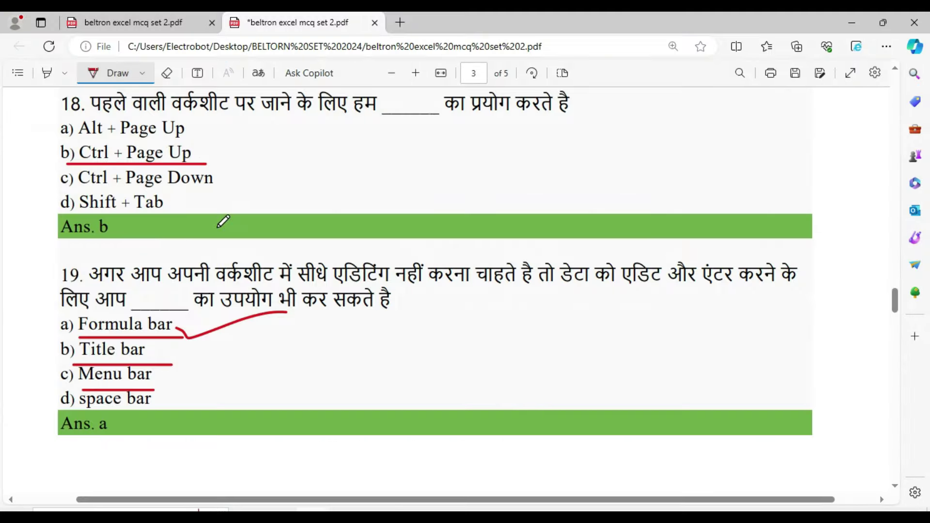
scroll(141, 407, down, 2)
scroll(140, 387, down, 3)
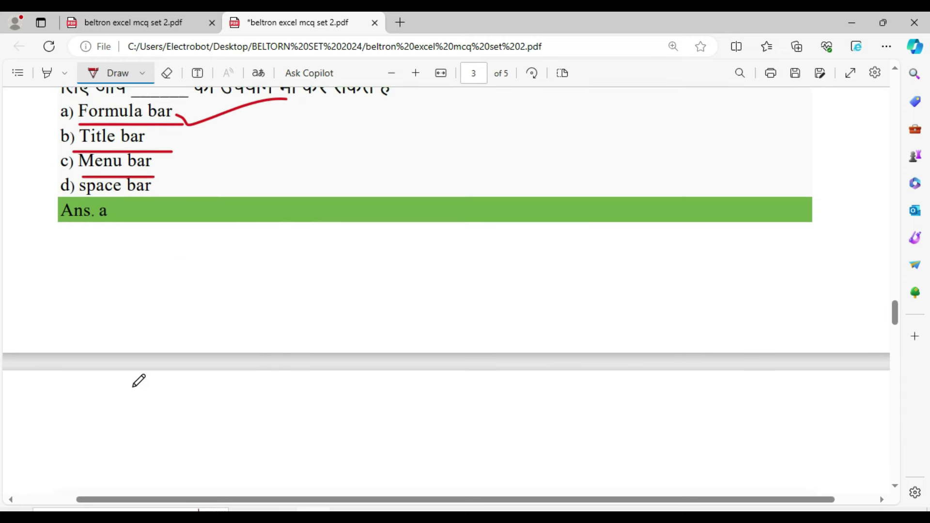
scroll(140, 375, down, 5)
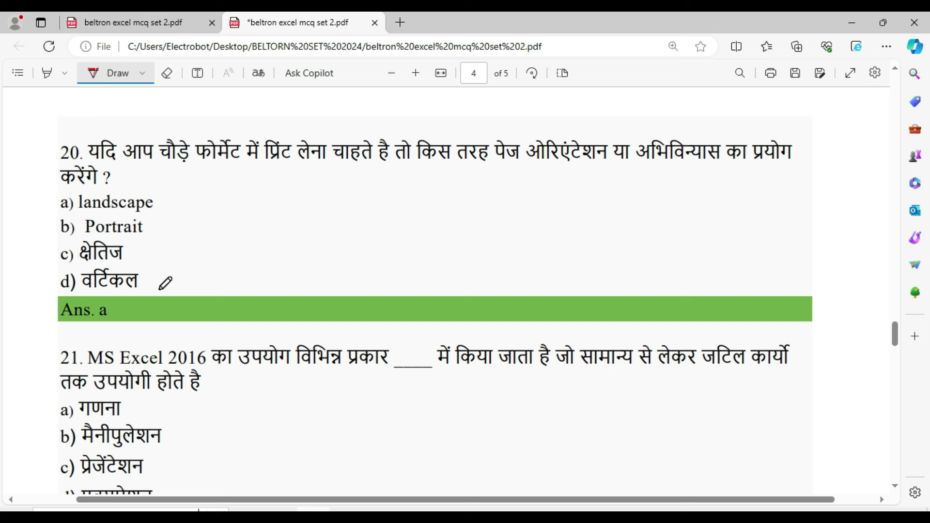
drag(56, 223, 215, 222)
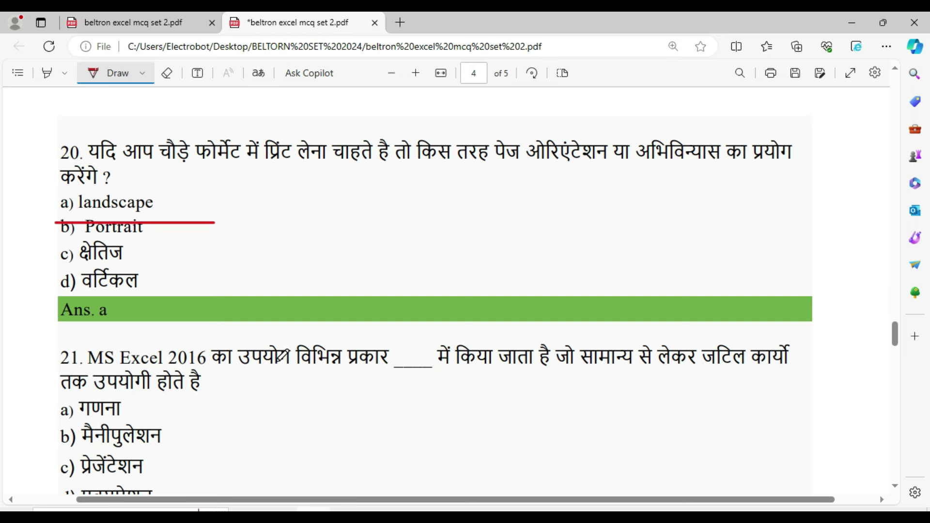
drag(163, 206, 253, 191)
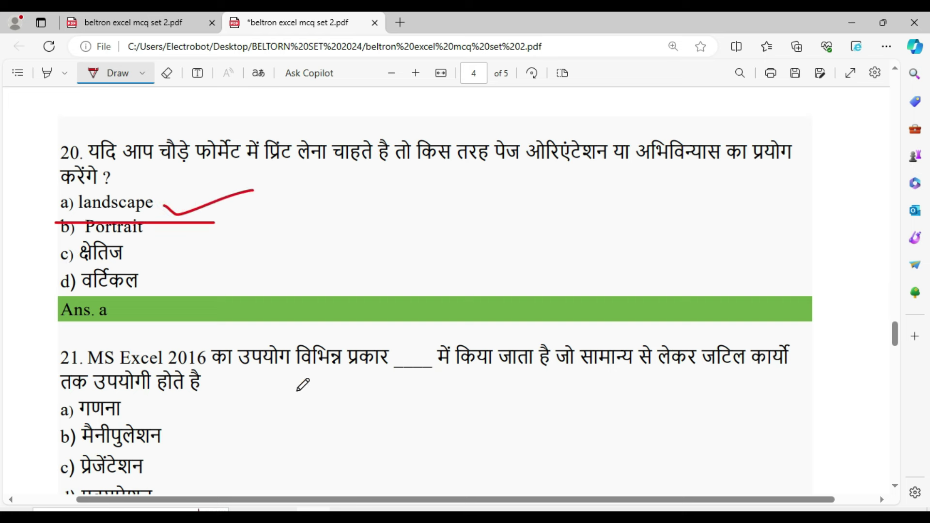
click(304, 451)
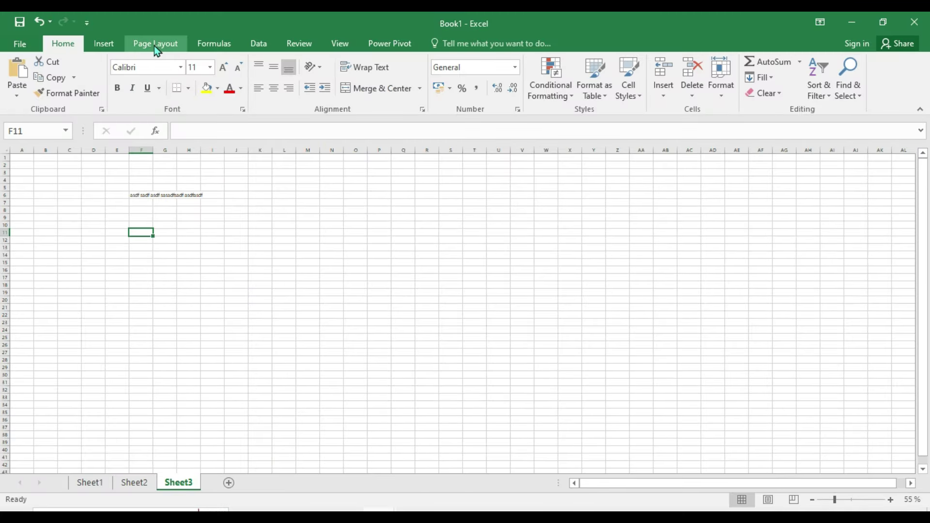
- Set Sheet3's page orientation to Landscape from Page Layout
click(154, 47)
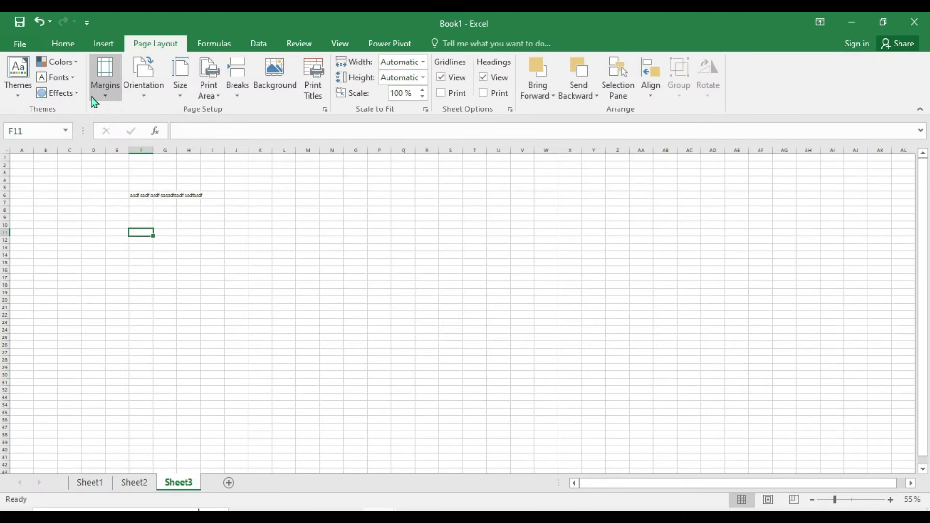
click(153, 76)
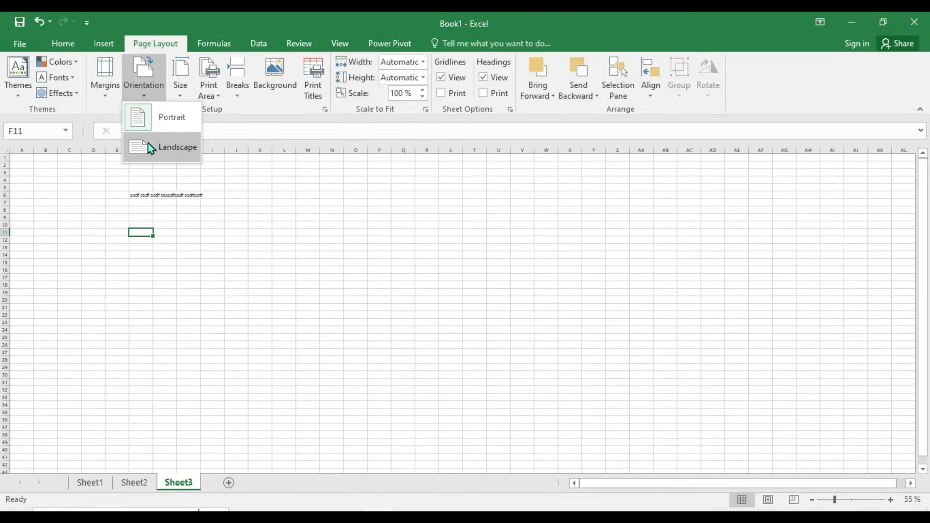
click(150, 147)
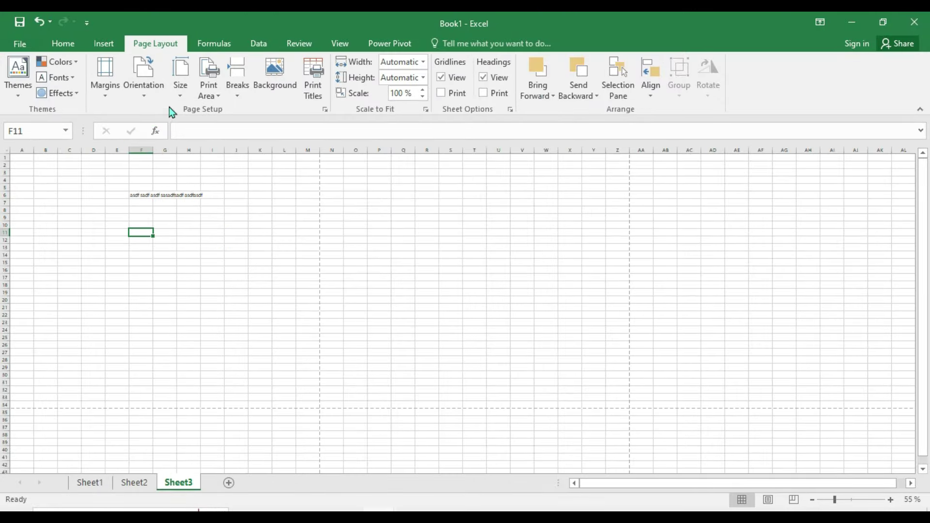
- Draw a wide rectangle and another tick beside landscape in the PDF, then scroll to question 21
key(alt+Tab)
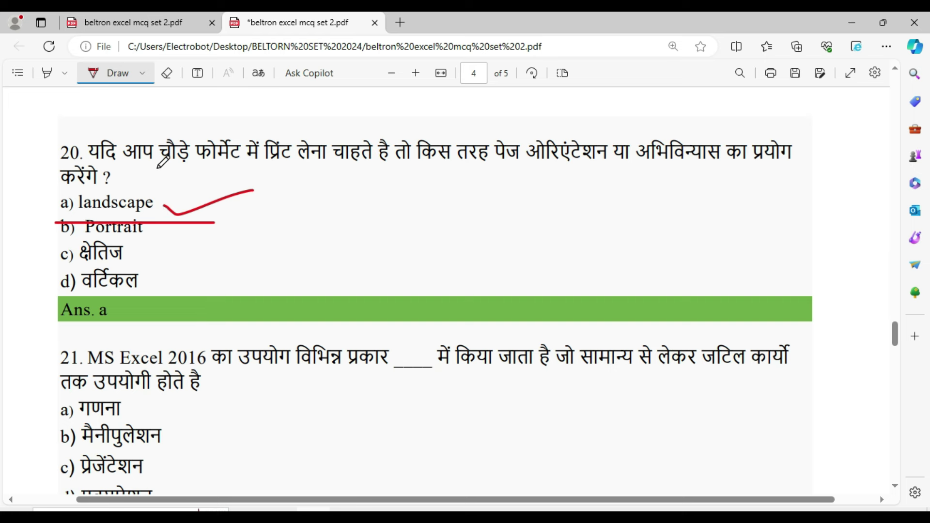
mouse_move(291, 193)
mouse_down()
mouse_move(472, 194)
mouse_move(374, 262)
mouse_move(280, 221)
mouse_move(290, 193)
mouse_up()
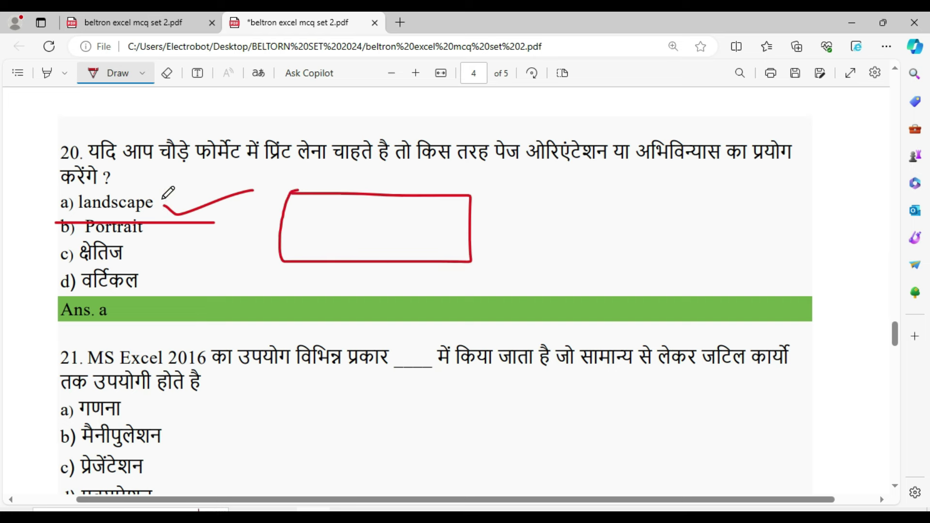
drag(163, 198, 280, 171)
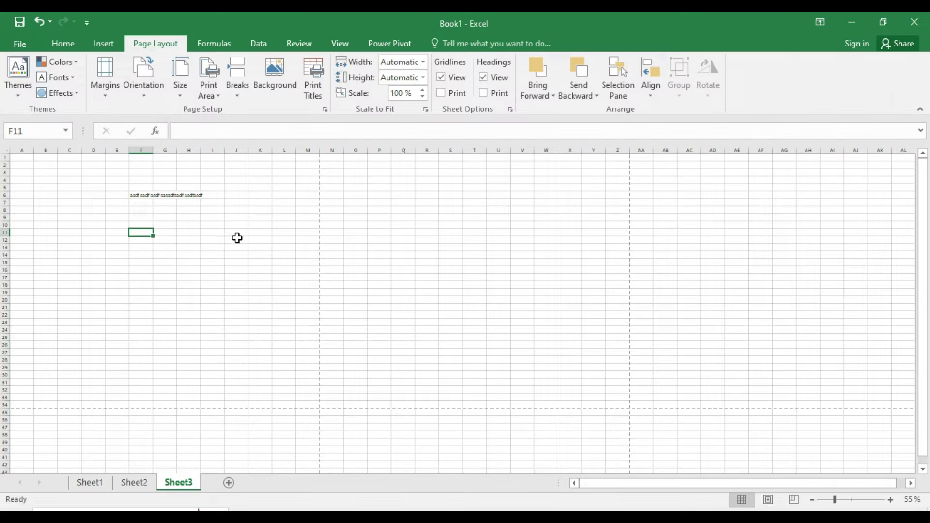
click(142, 81)
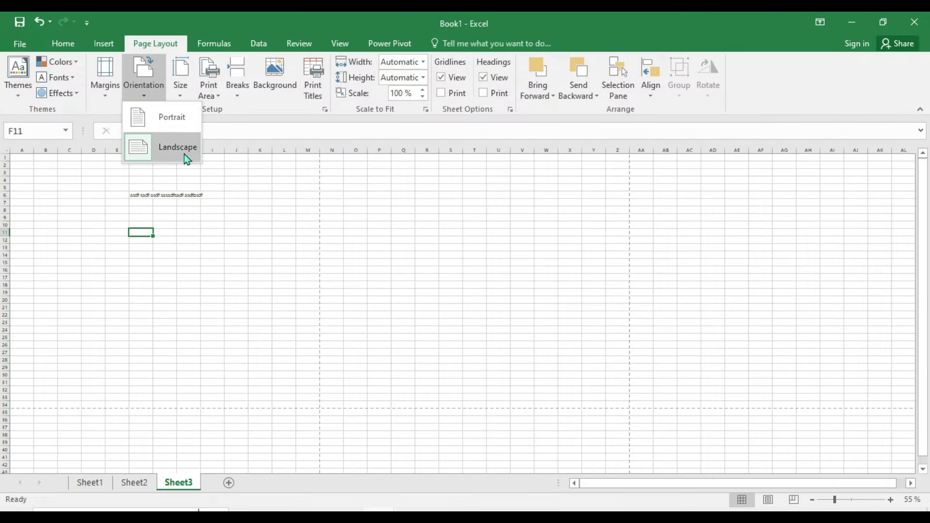
key(alt+Tab)
scroll(435, 291, down, 4)
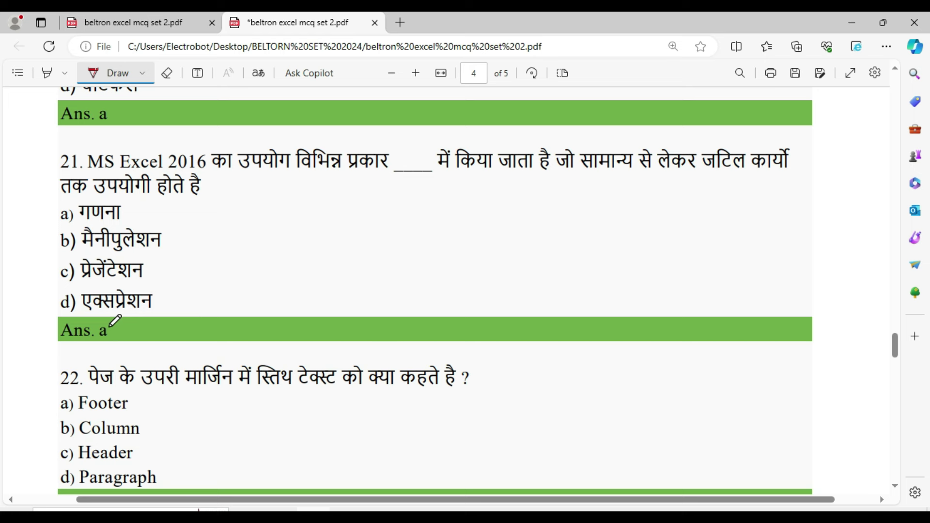
- Underline option a of question 21 in red
drag(136, 208, 204, 209)
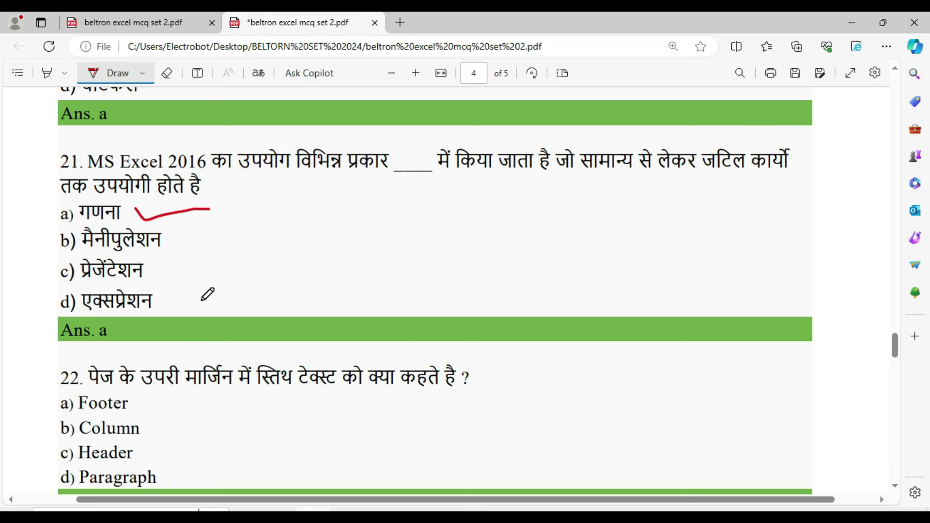
scroll(169, 209, down, 1)
scroll(170, 255, down, 3)
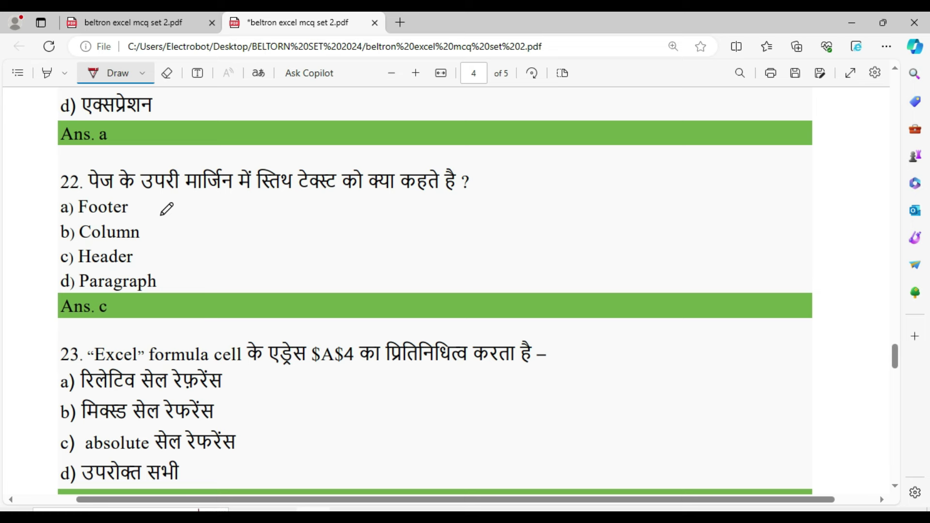
- Underline Footer, Column and Header in question 22, ticking Header as the answer
drag(61, 221, 146, 220)
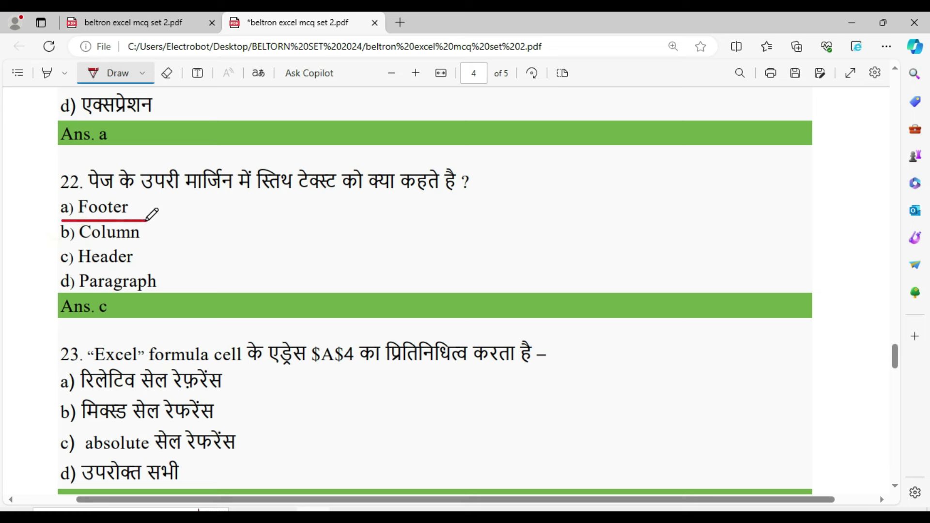
drag(61, 245, 149, 244)
mouse_move(65, 268)
mouse_down()
mouse_move(159, 267)
mouse_move(279, 226)
mouse_up()
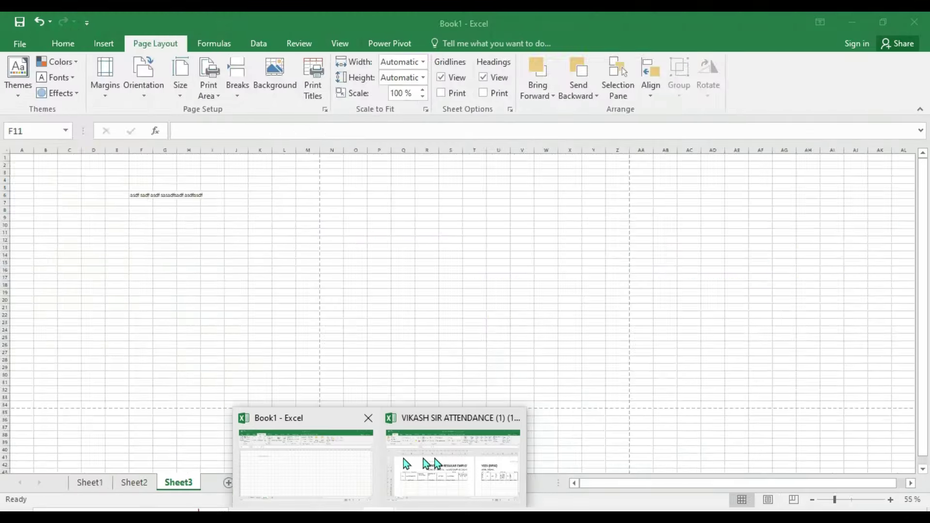
click(438, 457)
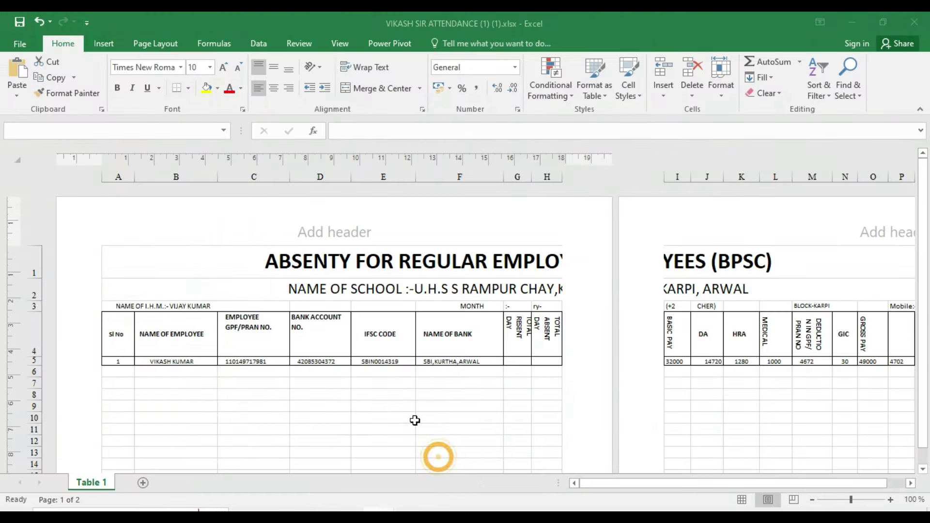
- Type 'sdfasd fasd fsadf' into the attendance sheet's centre page header
click(289, 231)
text(sdfa)
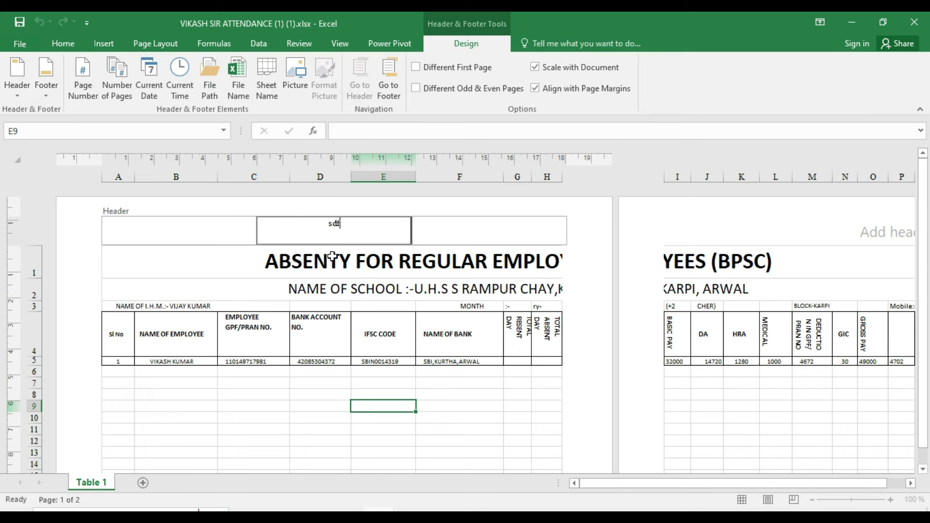
text(sd fasd fsadf)
click(302, 406)
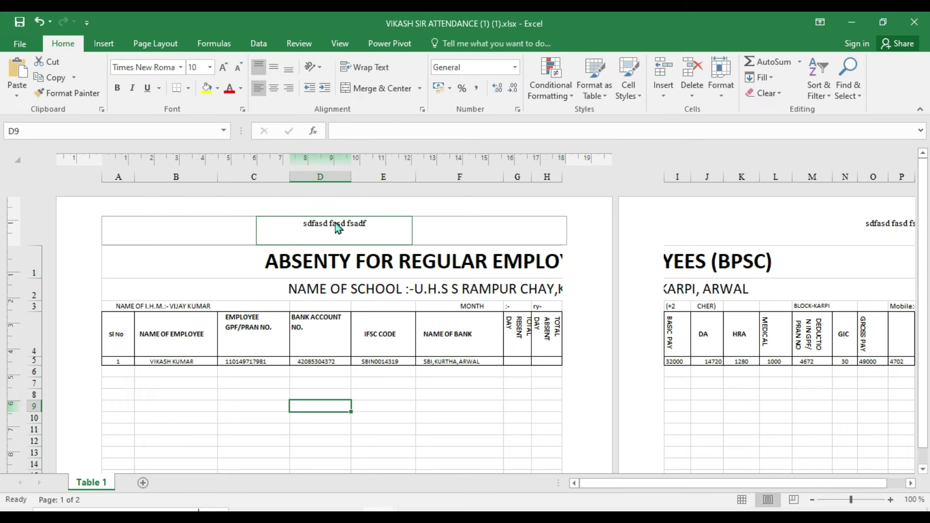
key(alt+Tab)
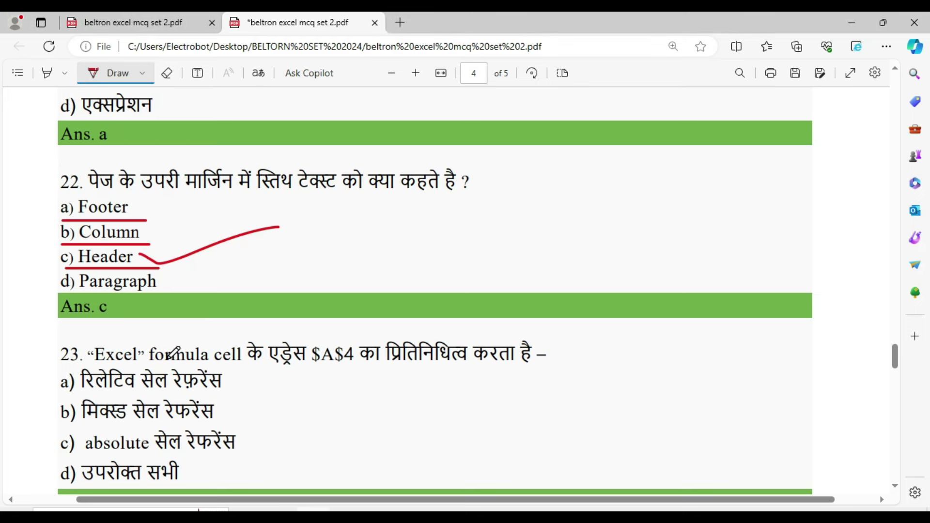
- Underline question 23's option c, absolute cell reference, in red
scroll(218, 334, down, 3)
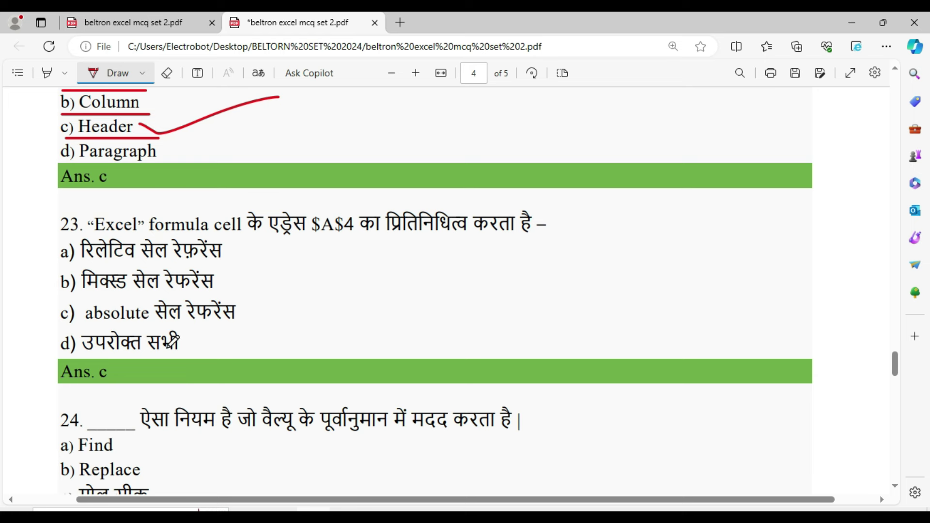
drag(70, 322, 251, 322)
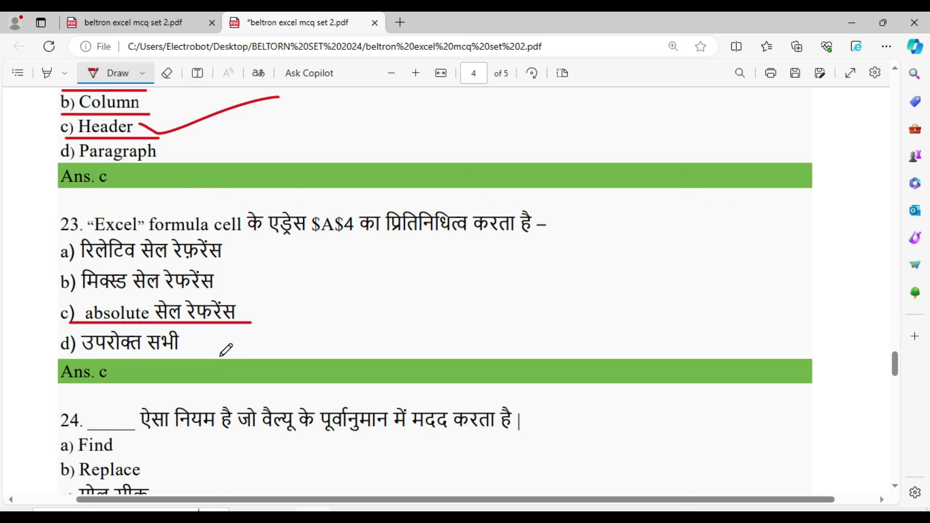
click(377, 517)
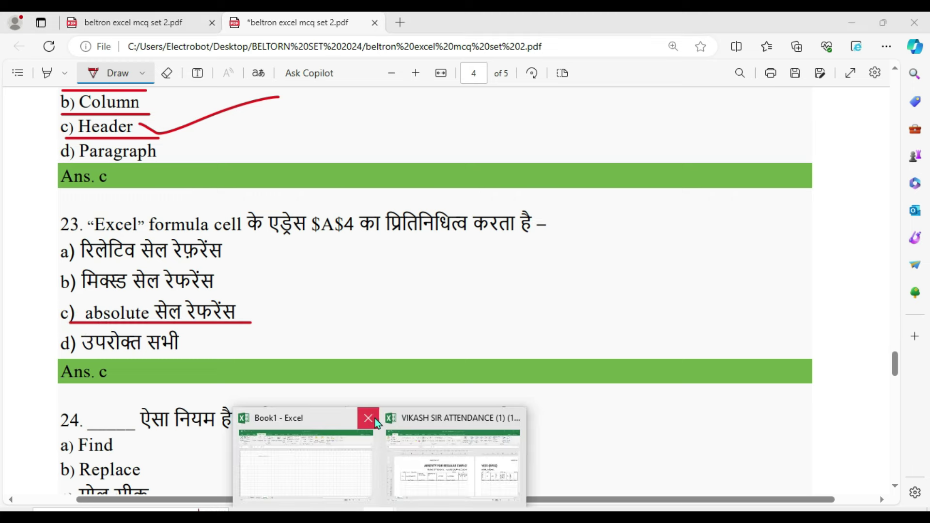
- Fill H9:J11 with the rows 7, 6, 5 / 5, 6, 5 / 7, 8, 7
click(359, 455)
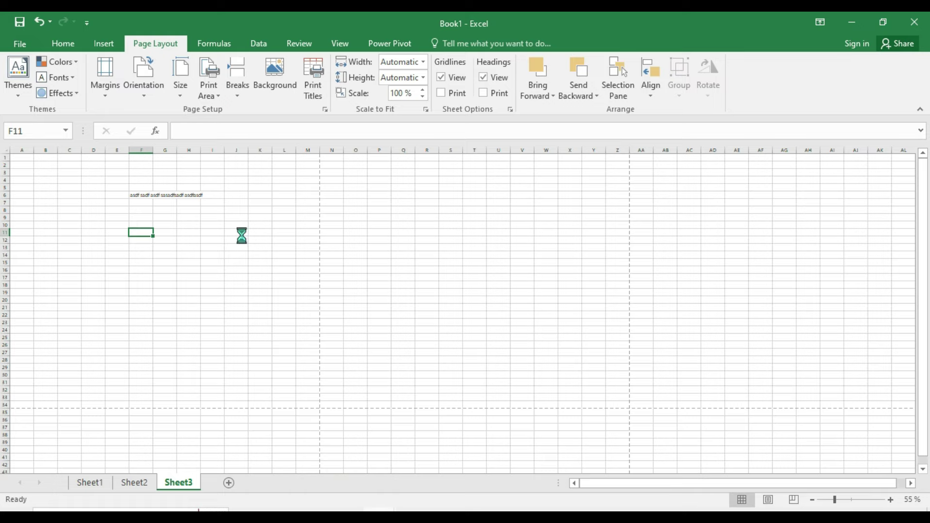
ctrl+scroll(244, 235, up, 3)
click(366, 273)
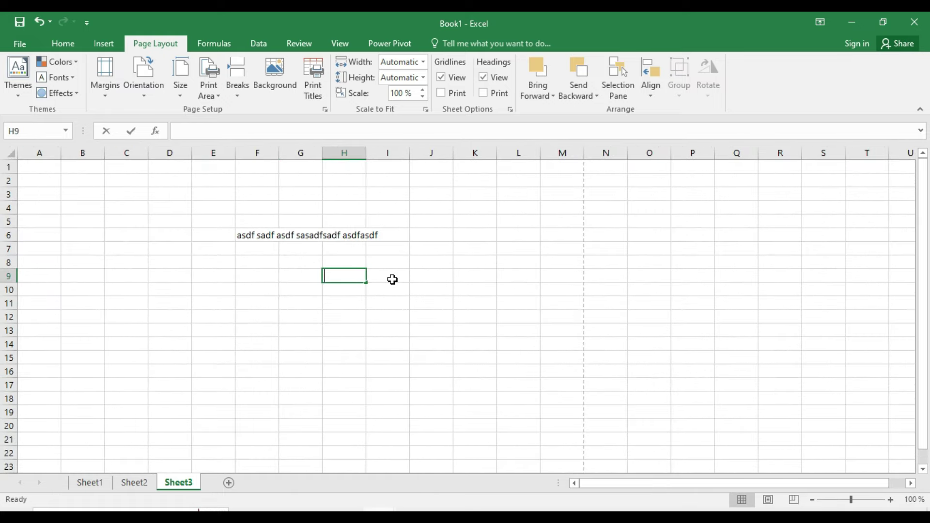
text(7)
key(Tab)
text(6)
key(Tab)
text(5)
key(Return)
text(5)
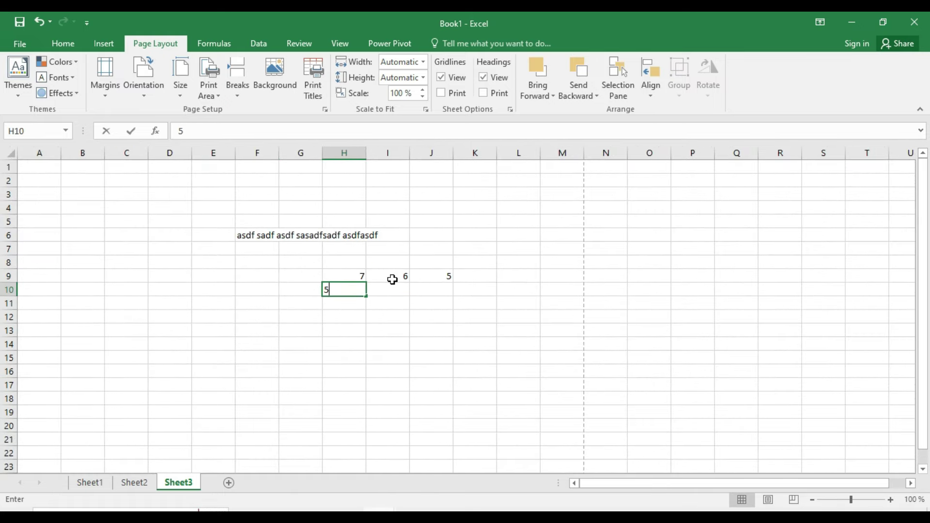
key(Tab)
text(6)
key(Tab)
text(5)
key(Return)
text(7)
key(Tab)
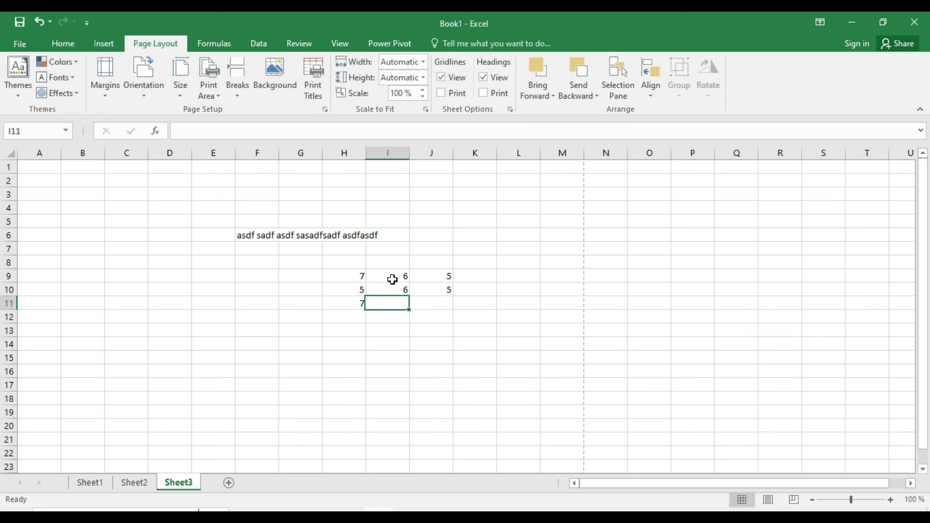
text(8)
key(Tab)
text(7)
key(Tab)
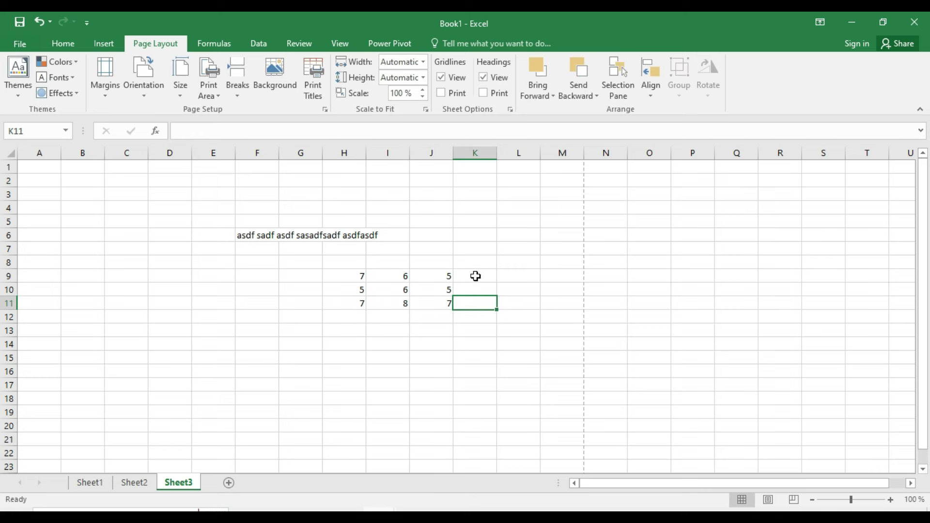
- Enter =SUM(H9:J9) in K9 to total the first row as 18
click(476, 276)
text(=sum)
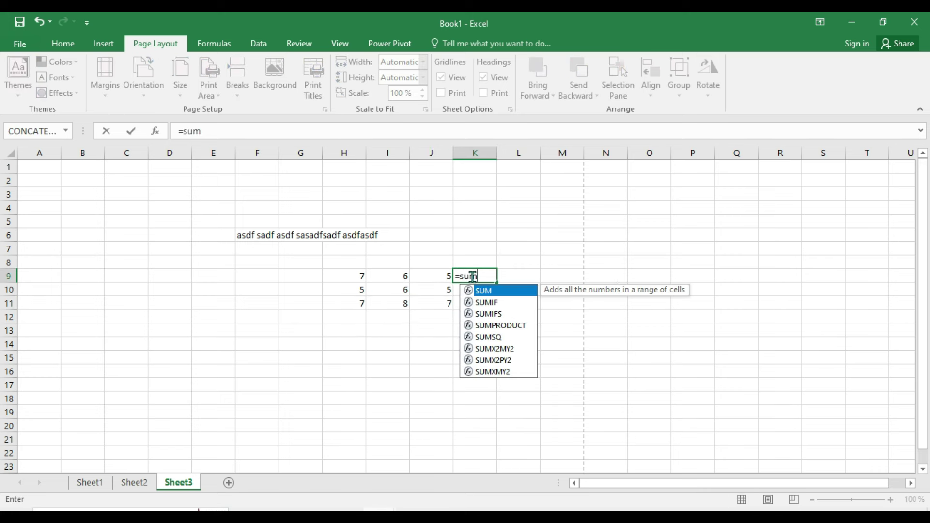
text(()
drag(347, 277, 421, 275)
key(Return)
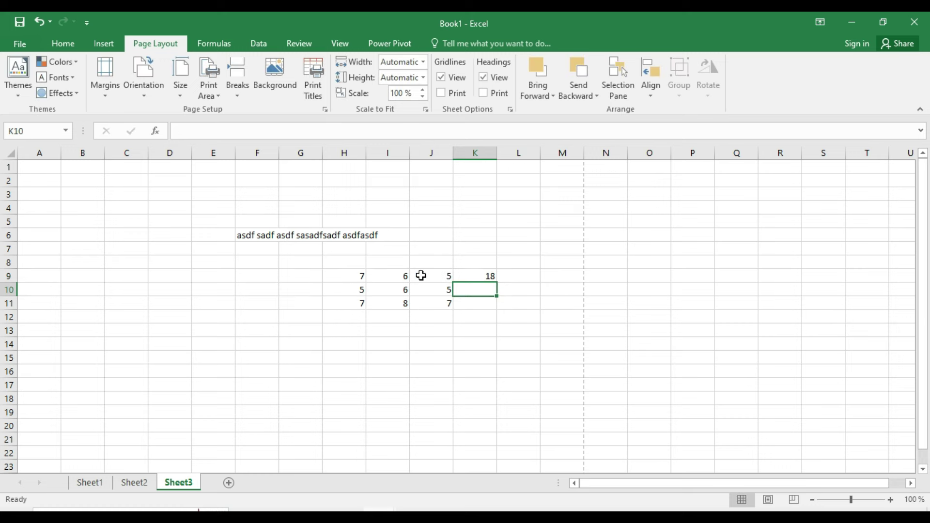
- Drag the K9 total down to K11, then undo the fill
click(489, 278)
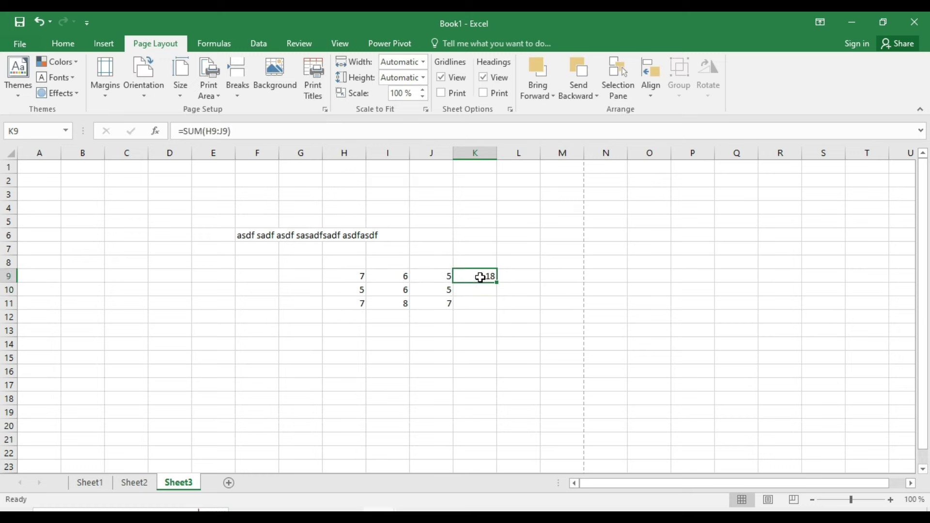
drag(481, 277, 479, 312)
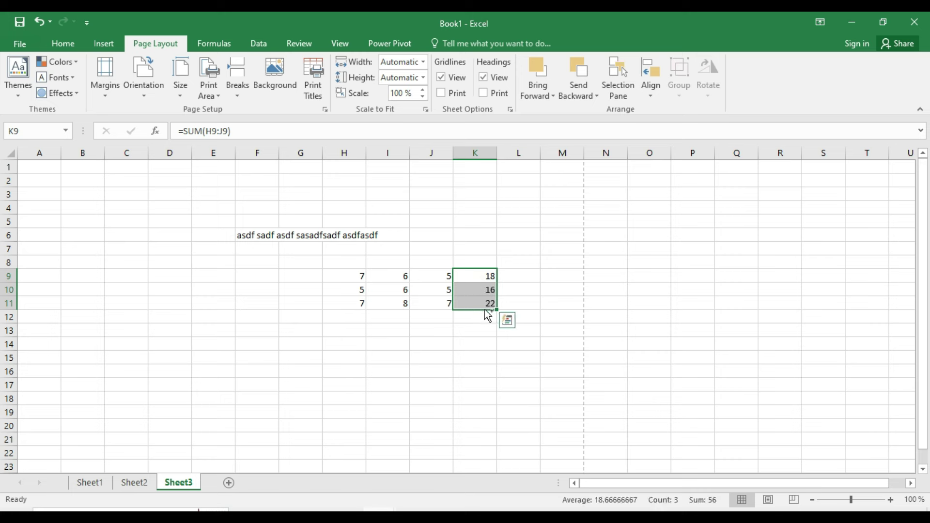
key(ctrl+z)
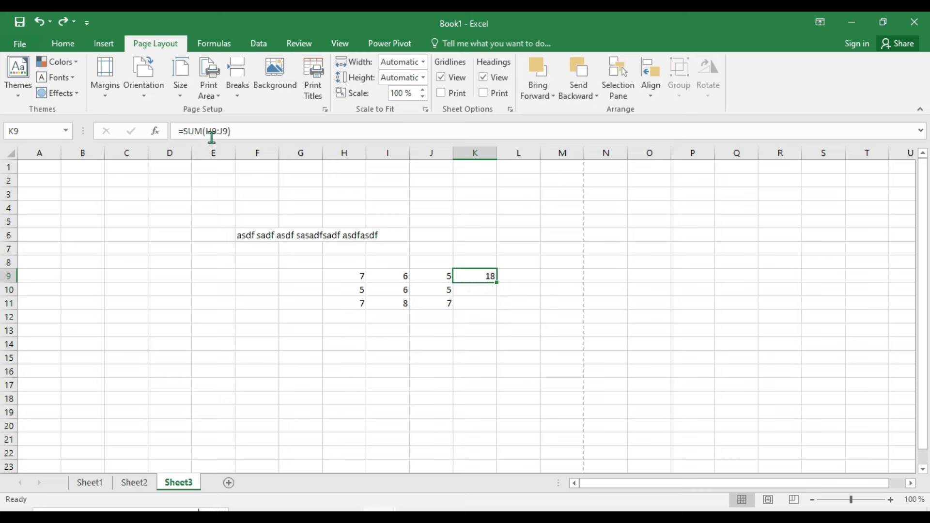
- Change K9's formula to =SUM($H$9:$J$9) using F4 for absolute references
click(269, 210)
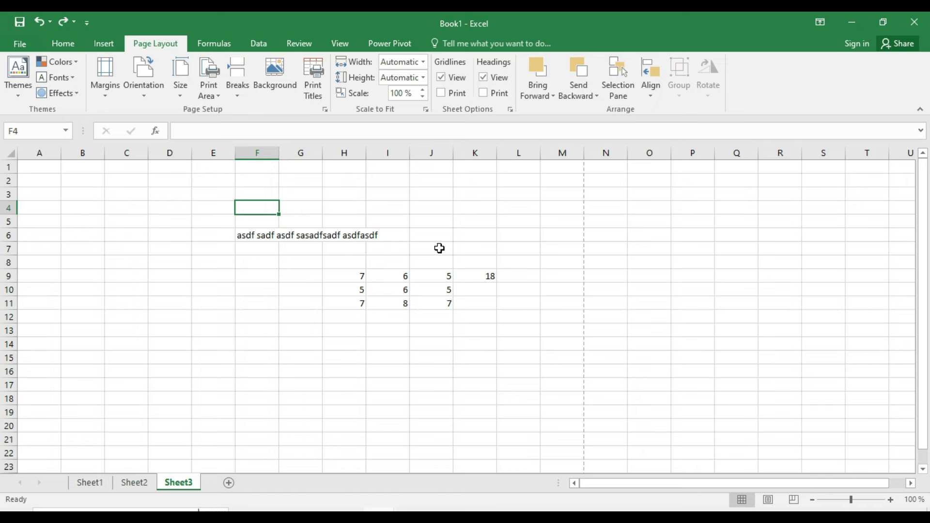
click(479, 278)
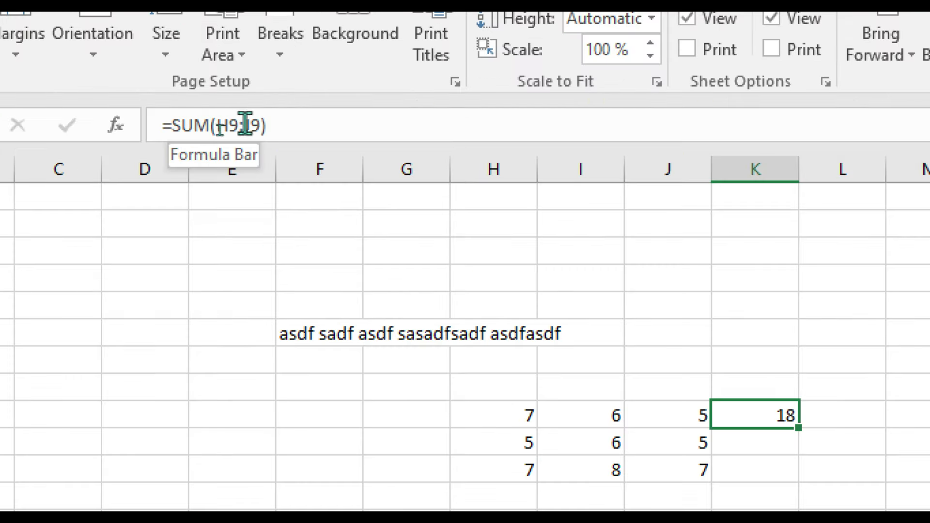
drag(226, 125, 260, 125)
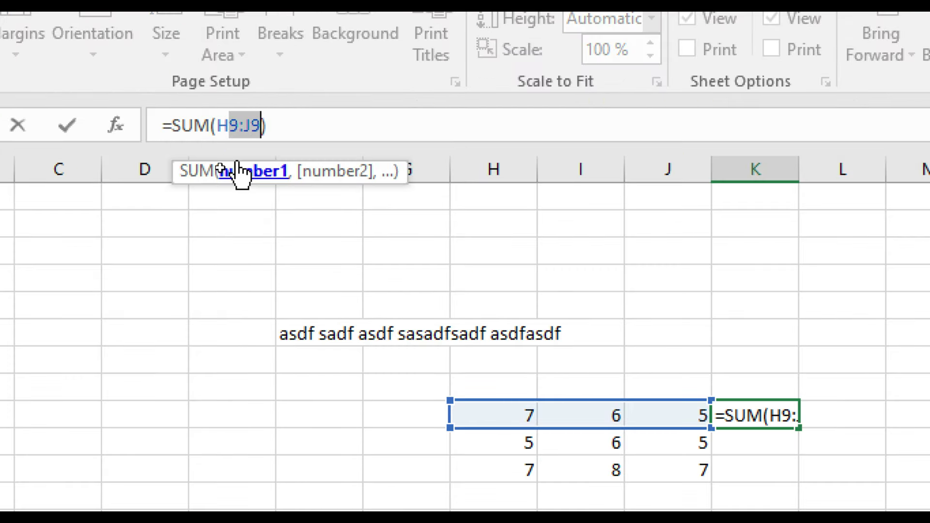
key(F4)
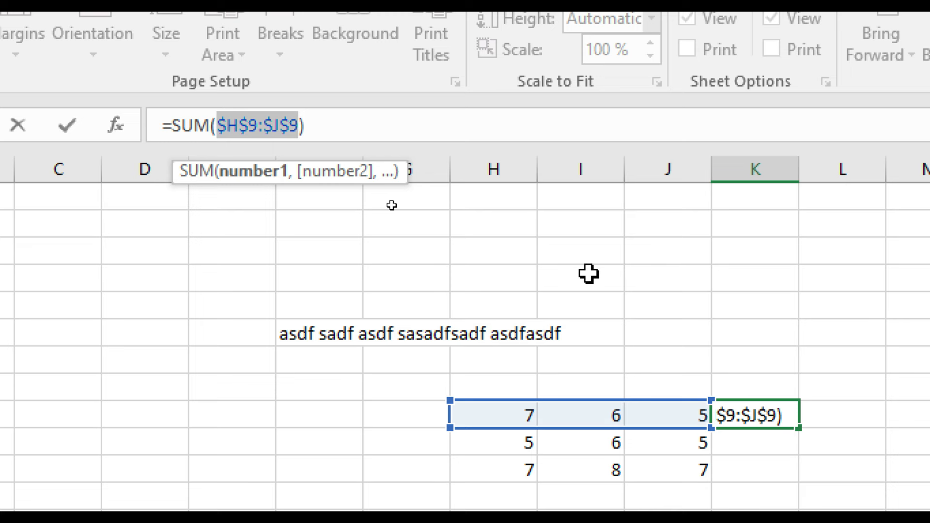
key(Return)
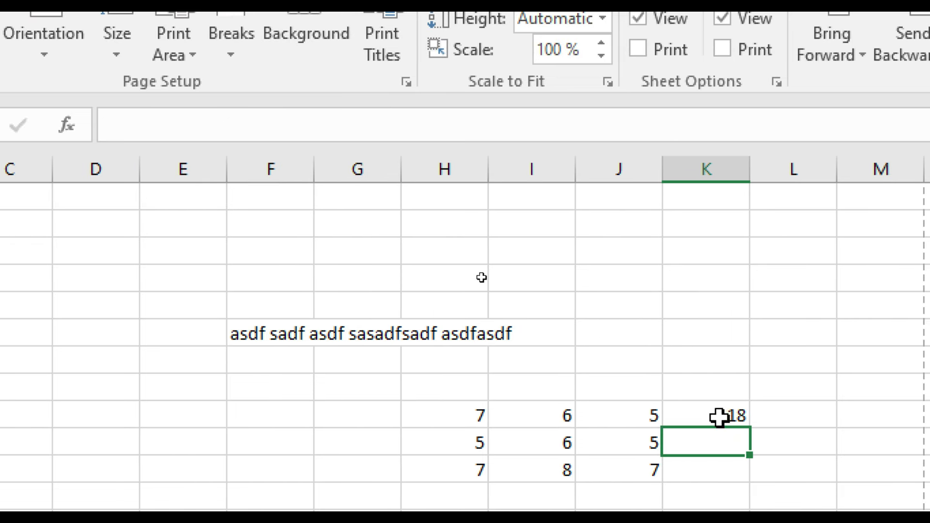
click(720, 417)
drag(274, 125, 308, 125)
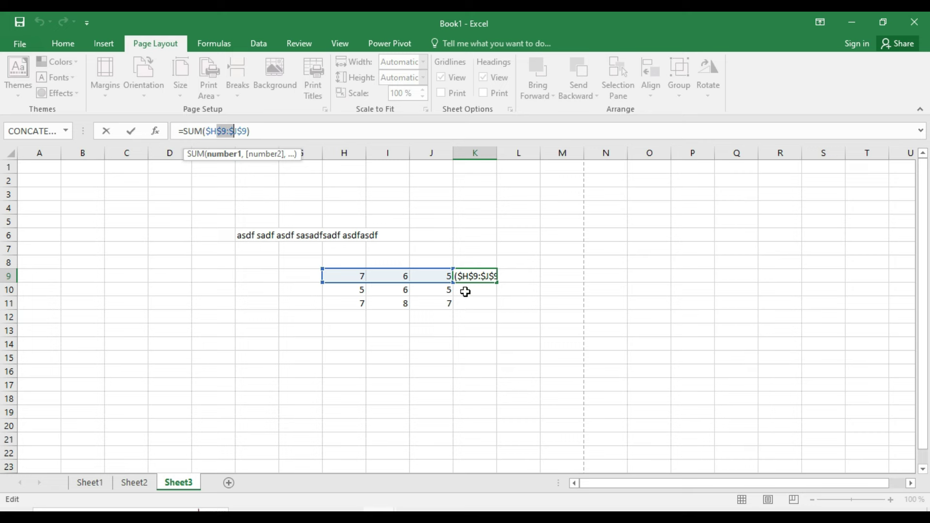
click(466, 291)
- Copy K9's total down to K11 with Ctrl+D, then delete the copies in K10:K11
drag(472, 276, 471, 299)
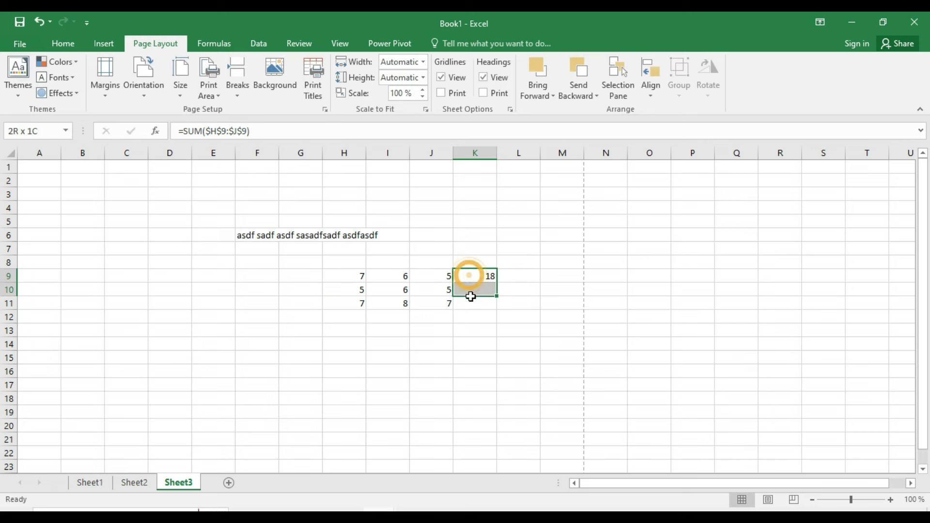
key(ctrl+d)
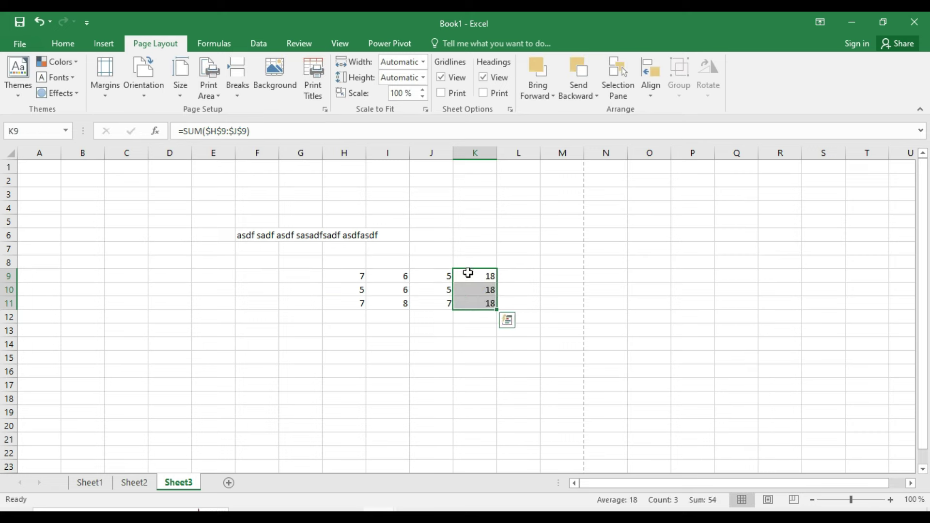
drag(355, 290, 443, 305)
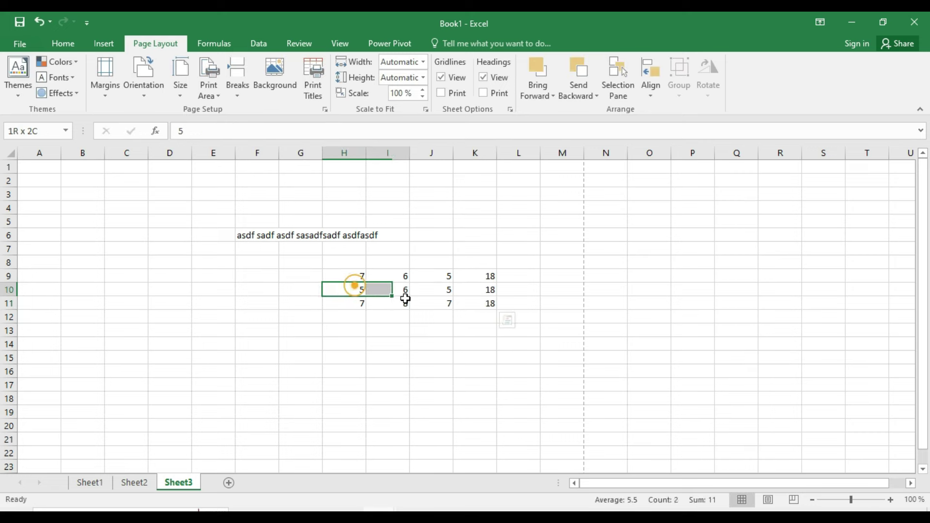
click(478, 278)
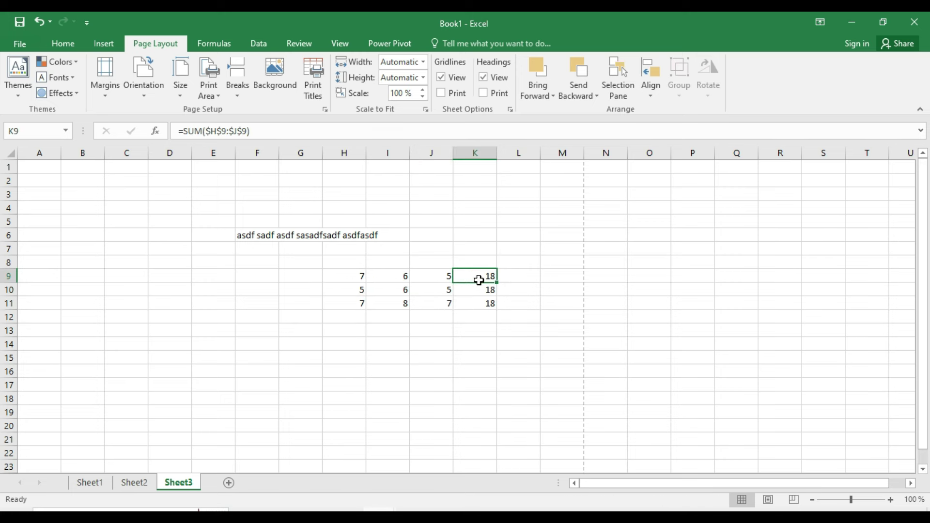
drag(481, 290, 482, 301)
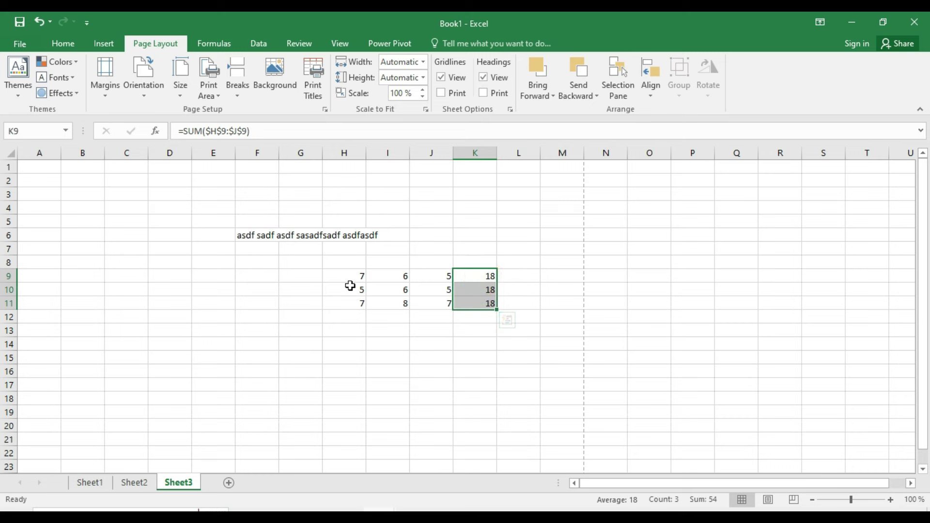
drag(350, 286, 440, 305)
mouse_move(357, 290)
mouse_down()
mouse_move(482, 319)
mouse_move(481, 329)
mouse_up()
key(Delete)
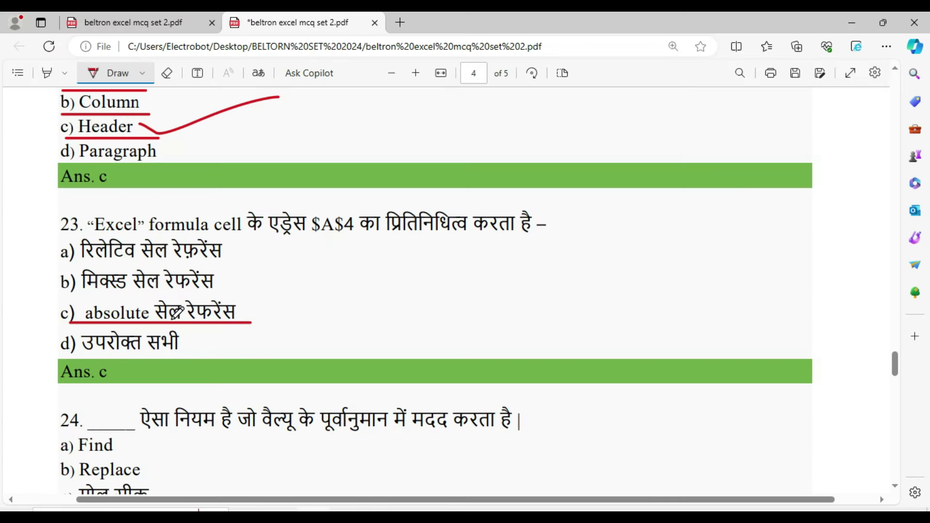
- Tick absolute reference as question 23's answer and dismiss the backup notification
scroll(177, 313, down, 2)
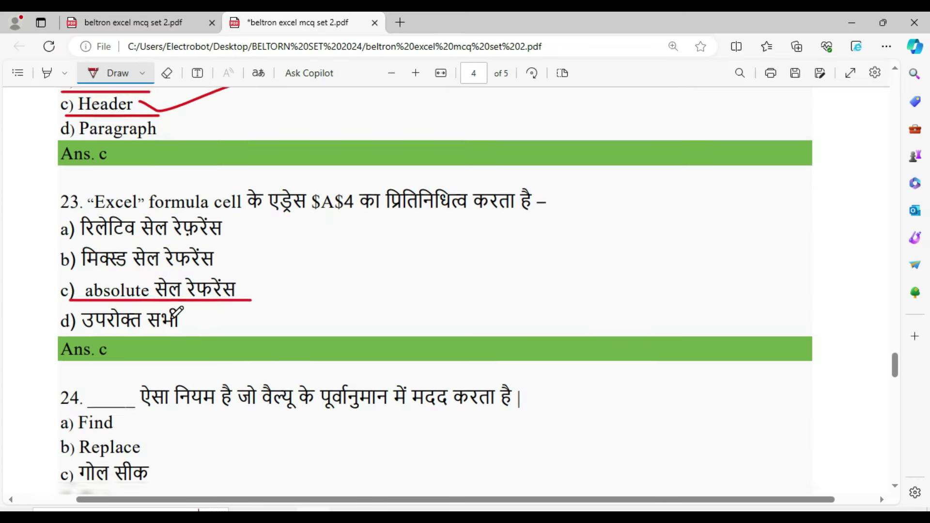
scroll(145, 271, down, 2)
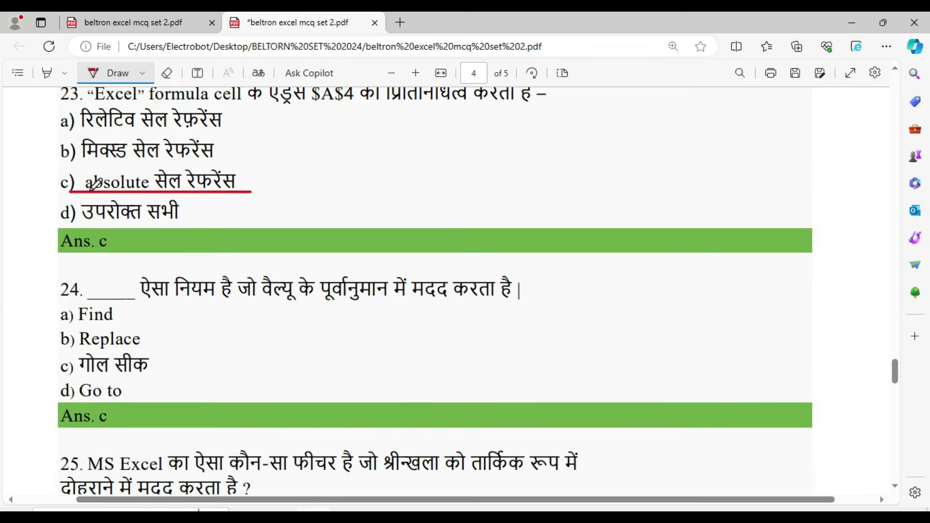
drag(250, 179, 331, 172)
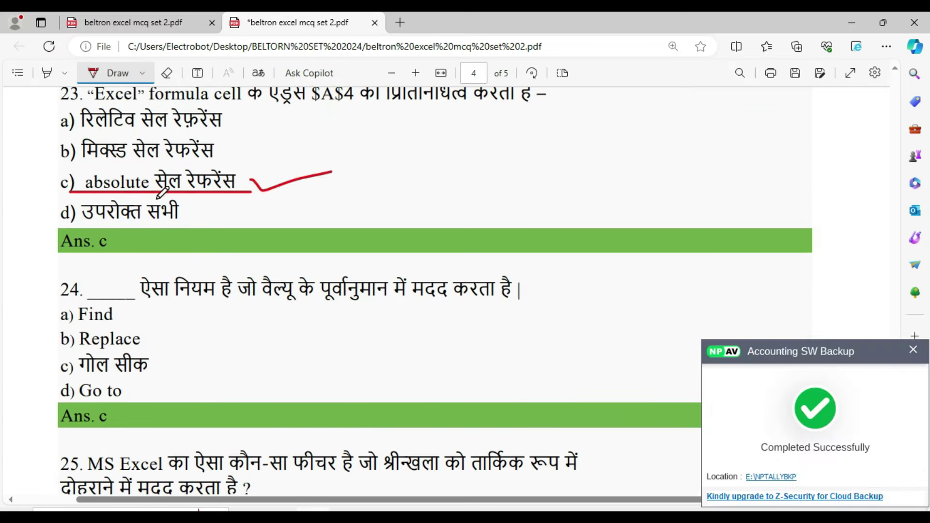
click(913, 350)
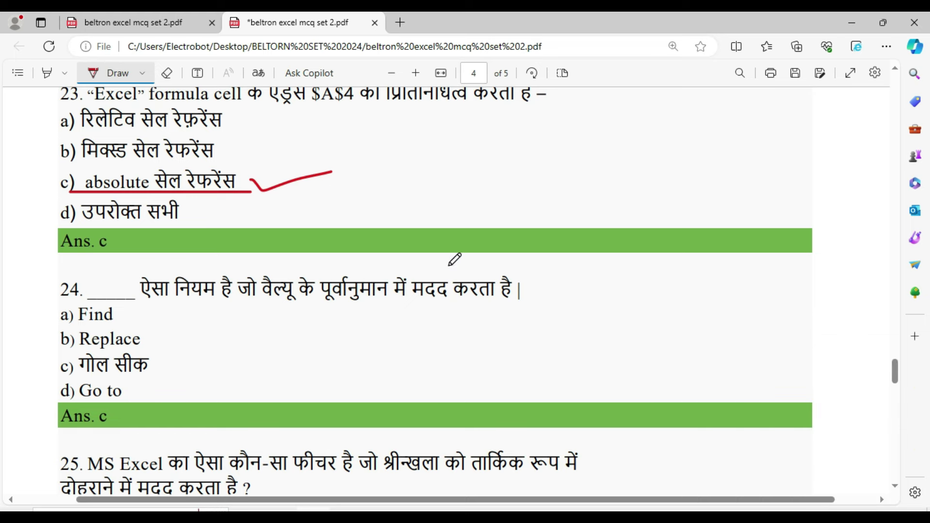
- Underline Find, Replace, गोल सीक and Go to in question 24, ticking गोल सीक
scroll(65, 240, down, 3)
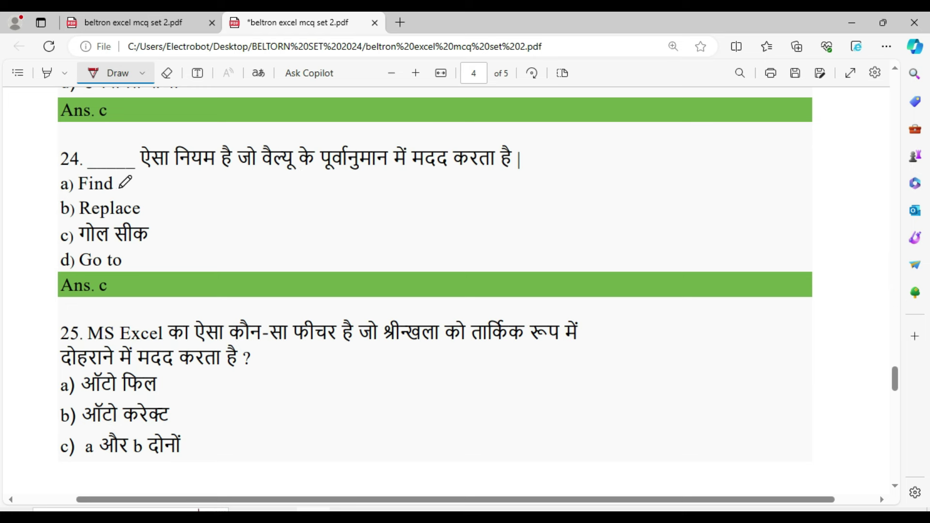
drag(119, 188, 189, 188)
drag(77, 222, 165, 223)
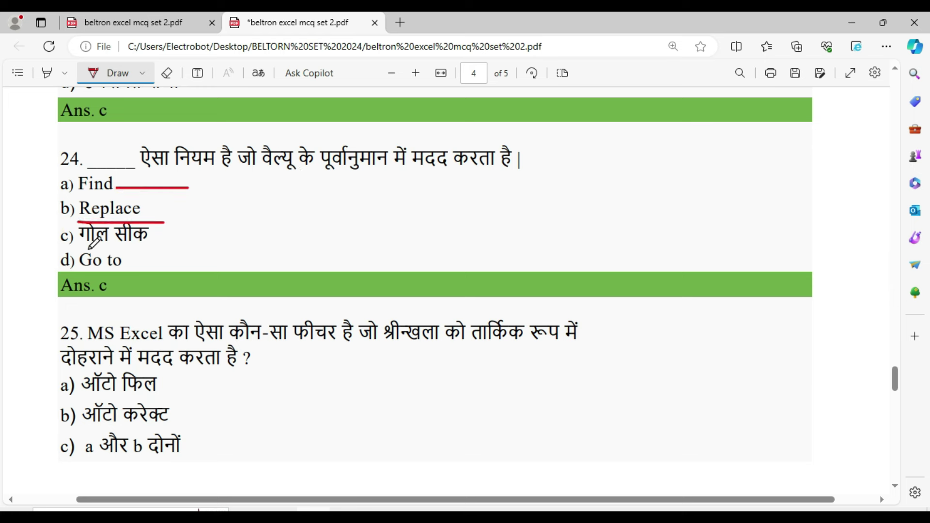
drag(88, 249, 187, 249)
drag(132, 262, 208, 262)
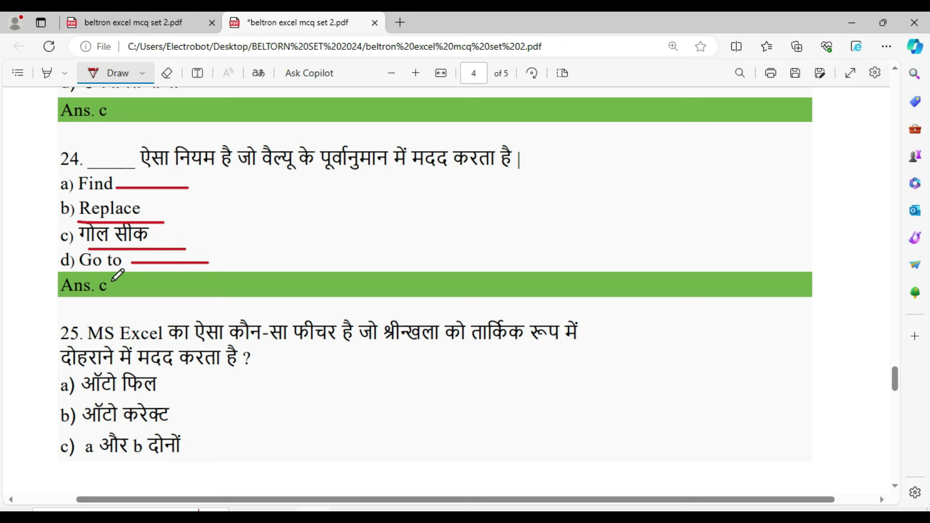
drag(158, 234, 295, 220)
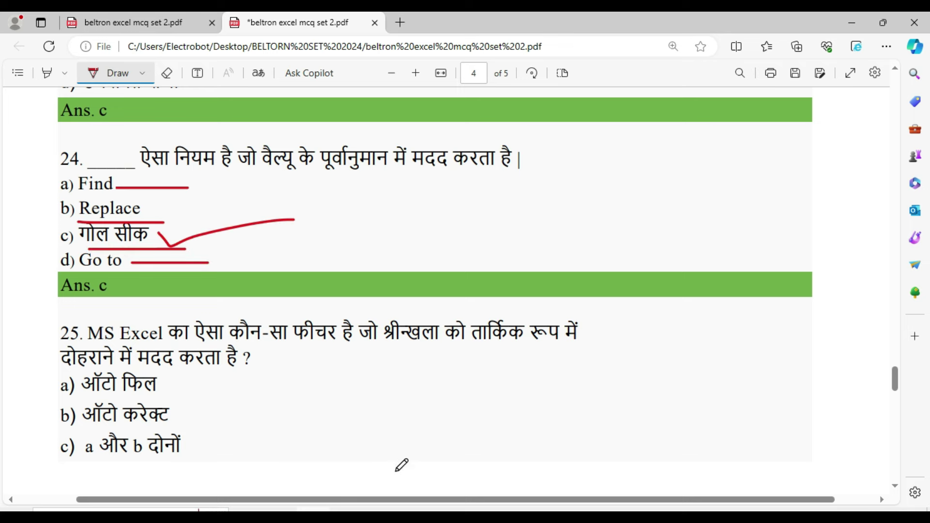
click(296, 456)
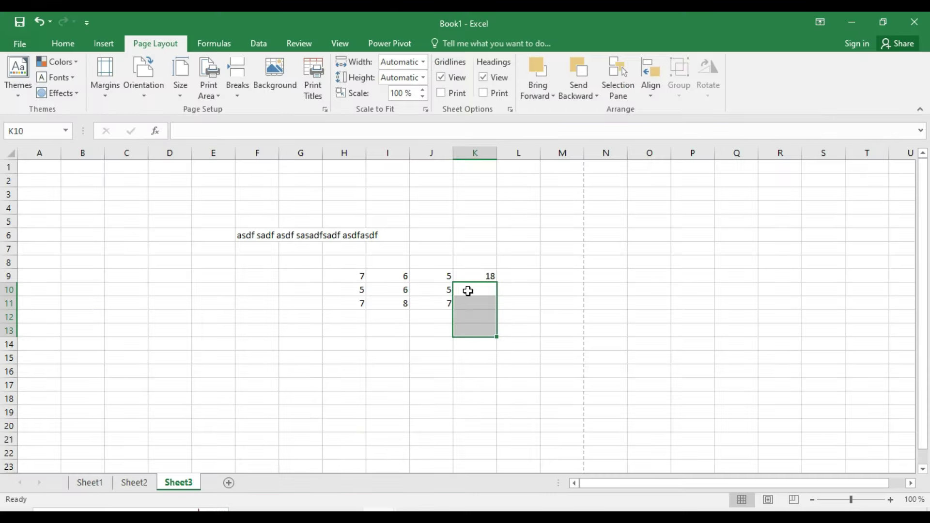
- With K9 selected, open the Data tab's Data Validation and What-If Analysis dropdowns, then return to question 25
click(486, 280)
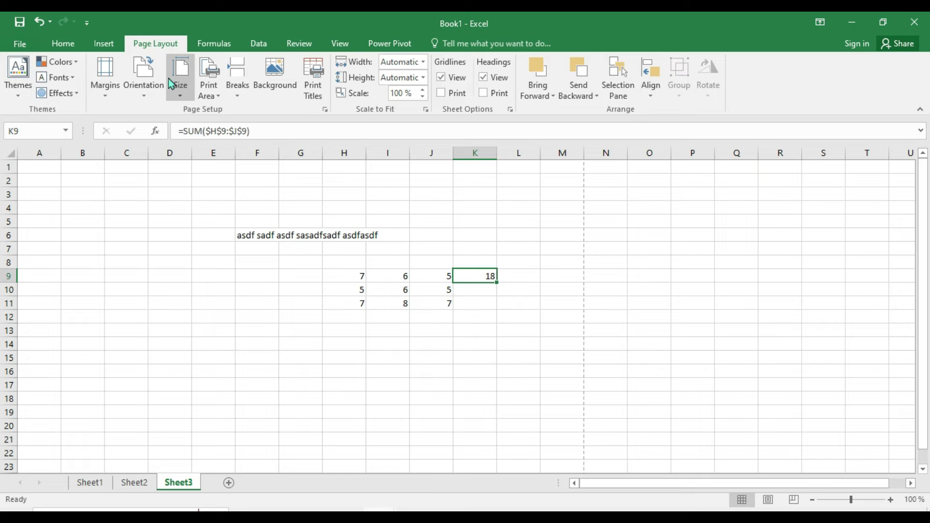
click(256, 43)
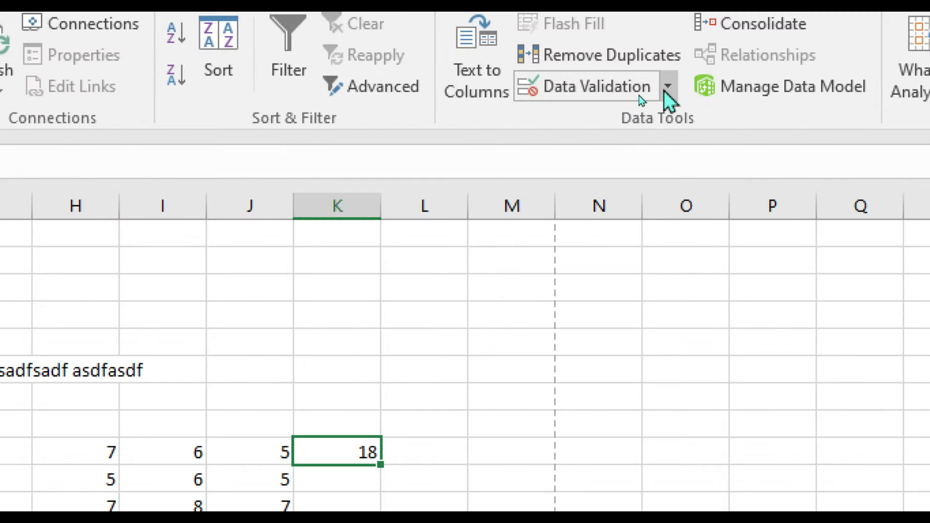
click(663, 95)
click(667, 96)
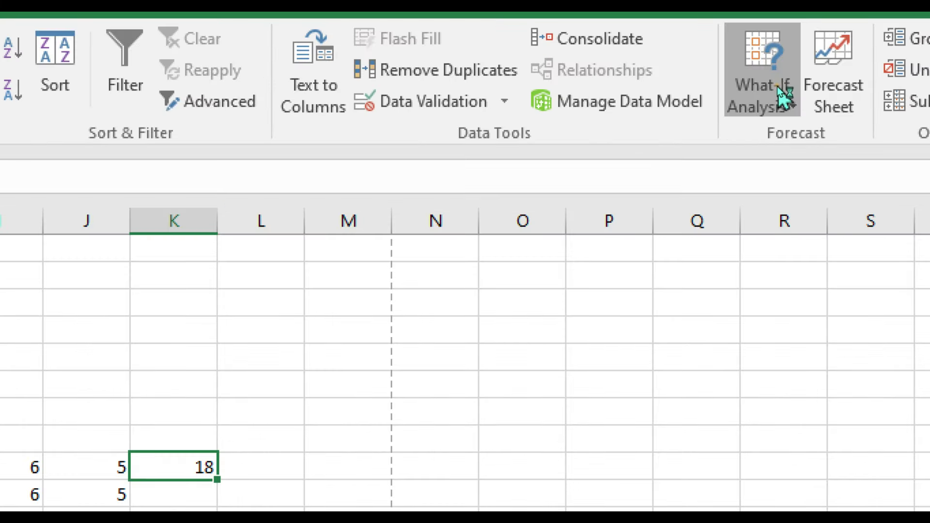
click(775, 88)
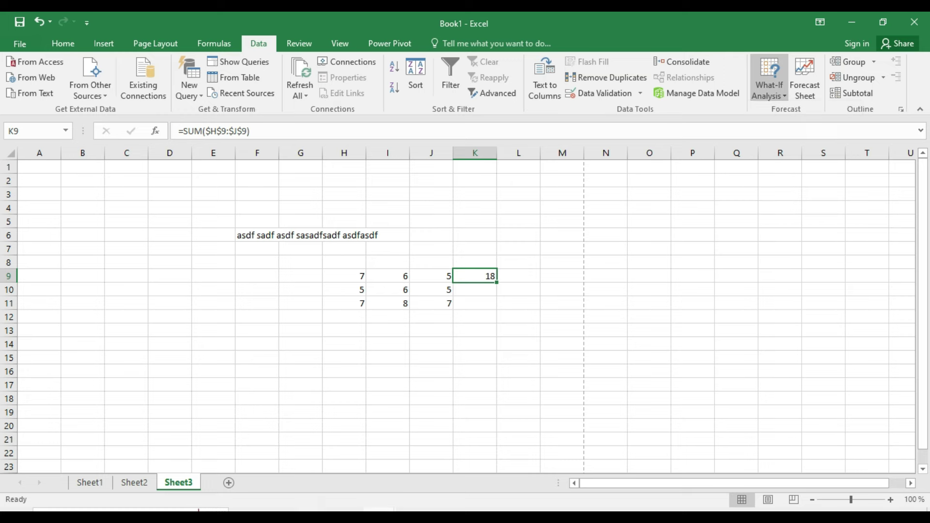
key(alt+Tab)
scroll(252, 372, down, 3)
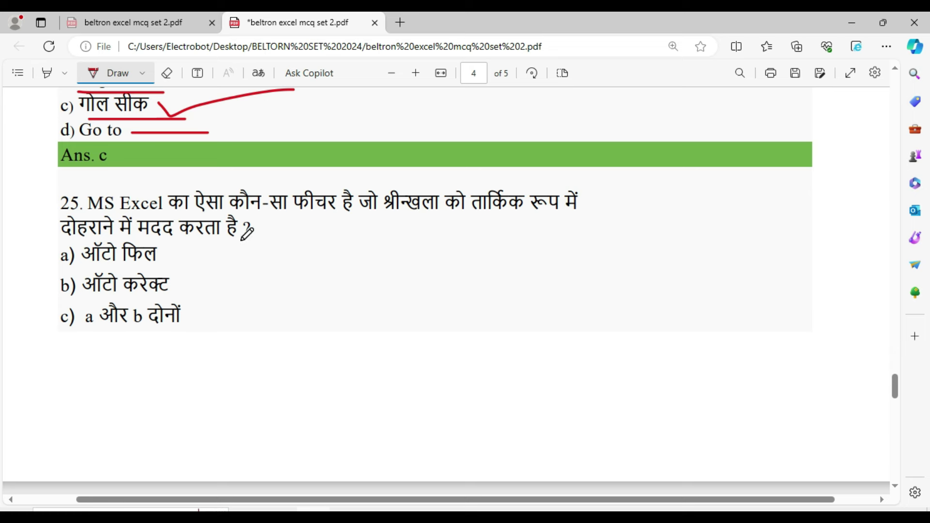
- Underline question 25's options a) ऑटो फिल and b) ऑटो करेक्ट in red
drag(162, 258, 227, 260)
drag(99, 294, 213, 300)
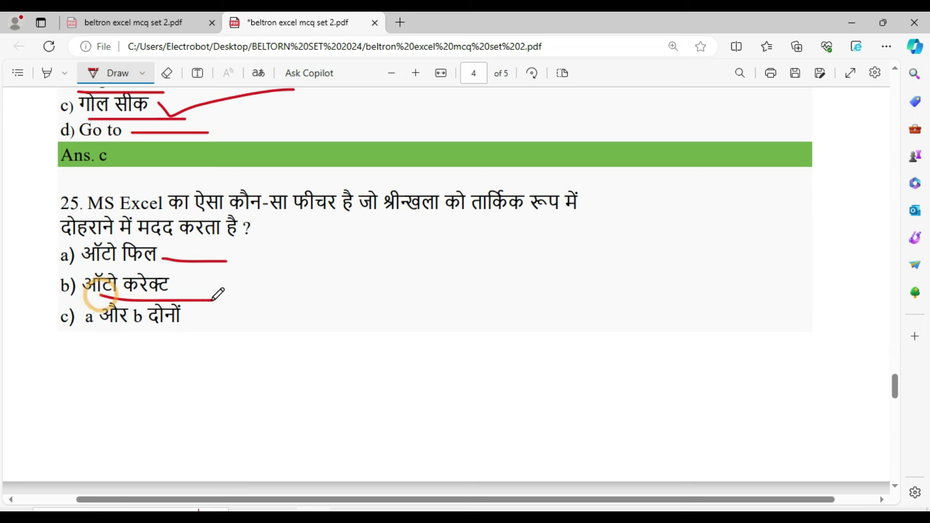
scroll(161, 330, down, 4)
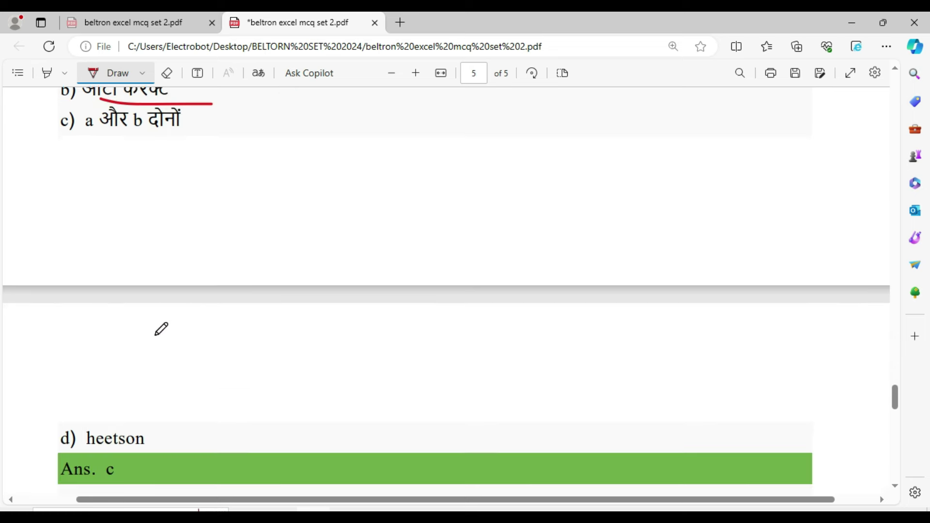
scroll(161, 329, down, 1)
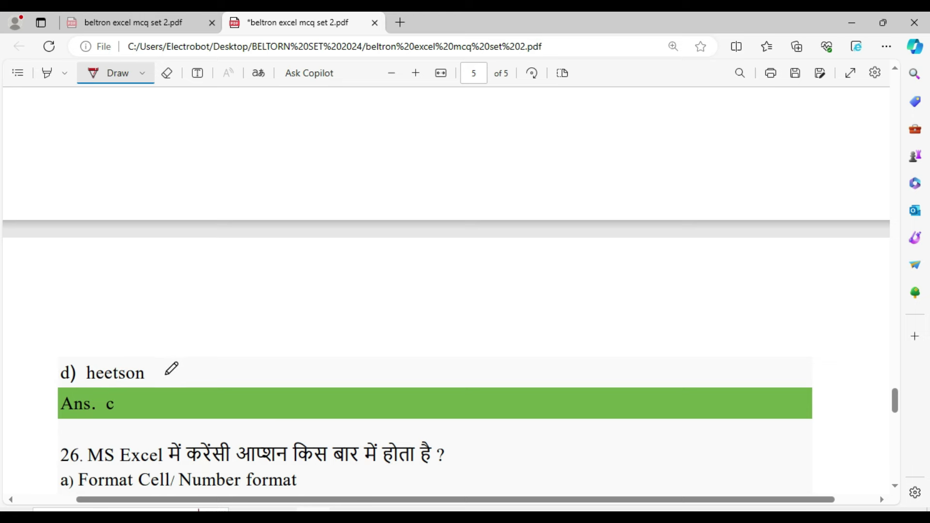
scroll(160, 373, up, 1)
scroll(135, 349, up, 3)
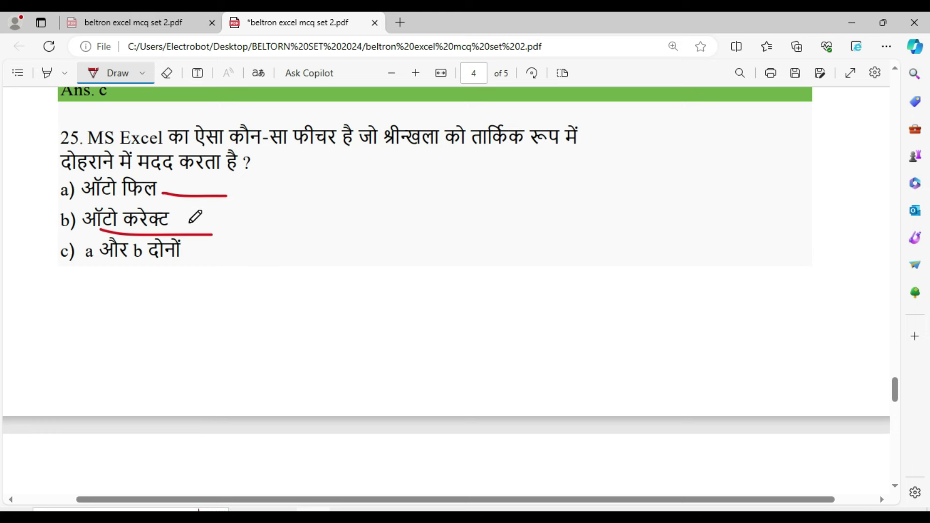
- Underline Q26's Format Cell/Number format, Standard Toolbar and Status Bar options and mark Number format
scroll(205, 222, down, 1)
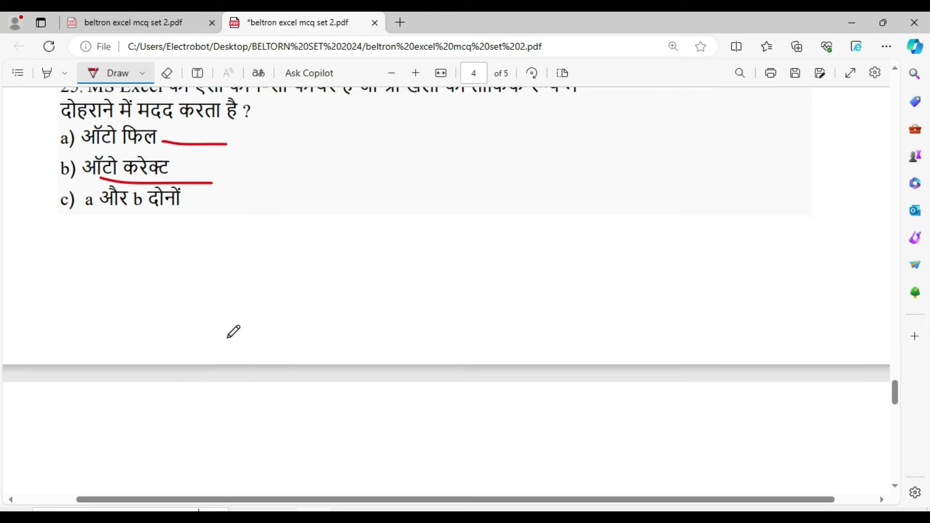
scroll(232, 330, down, 4)
scroll(225, 348, down, 2)
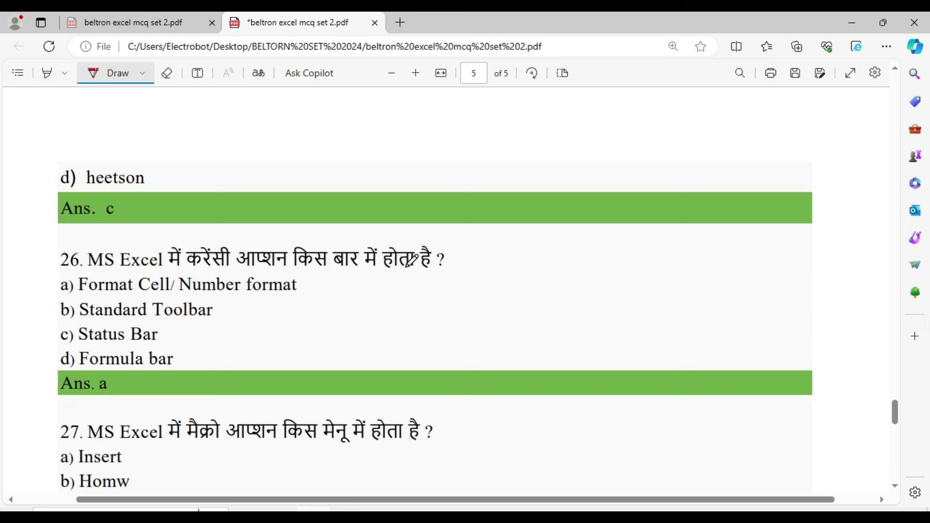
drag(79, 297, 300, 299)
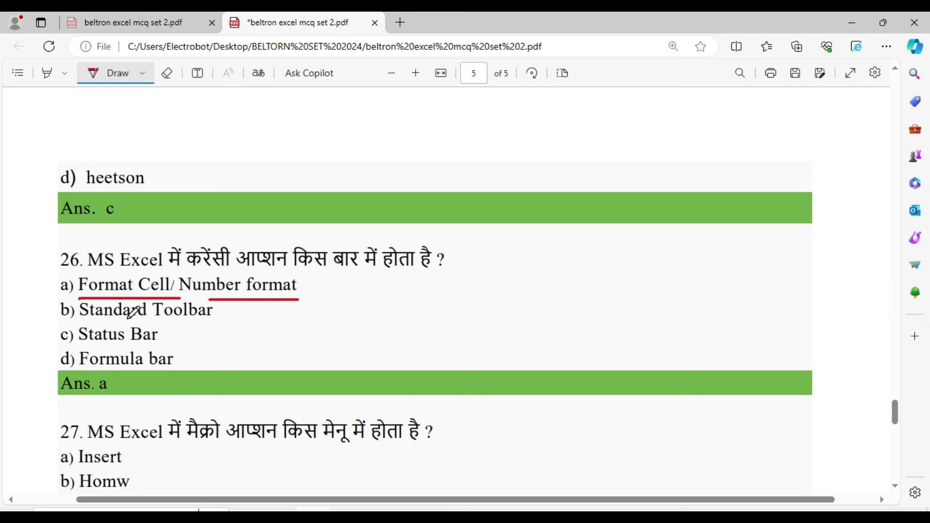
drag(79, 324, 221, 324)
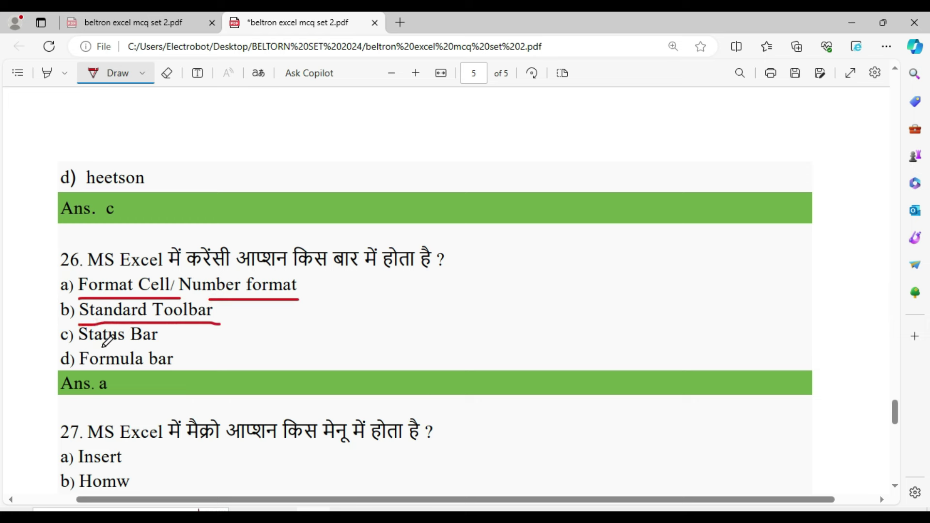
drag(80, 349, 179, 348)
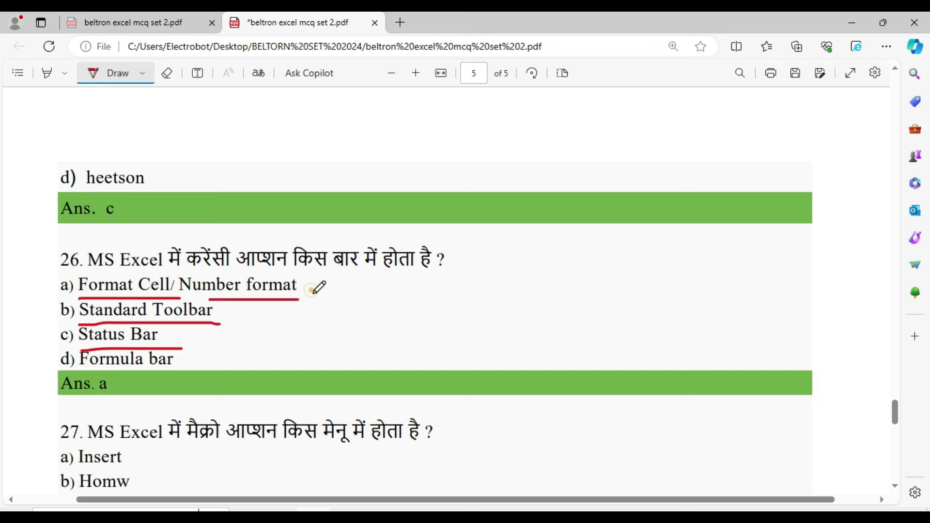
drag(311, 292, 385, 282)
- Back in Excel, select H9:H11 and look through the Format Cells number settings
click(365, 474)
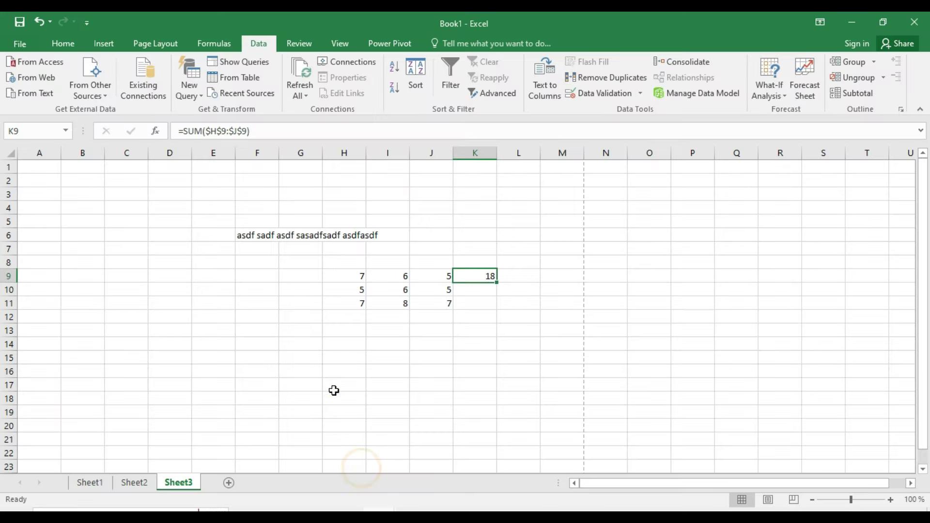
drag(351, 276, 357, 304)
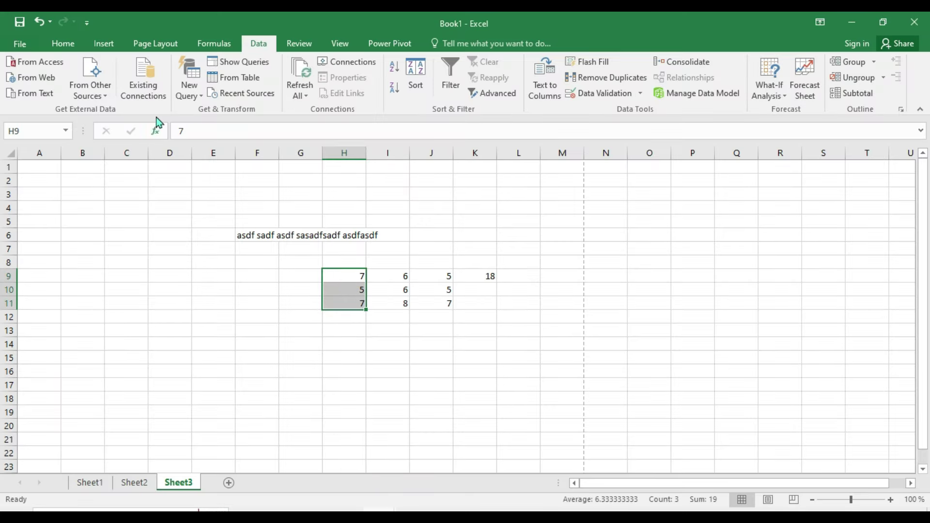
click(66, 45)
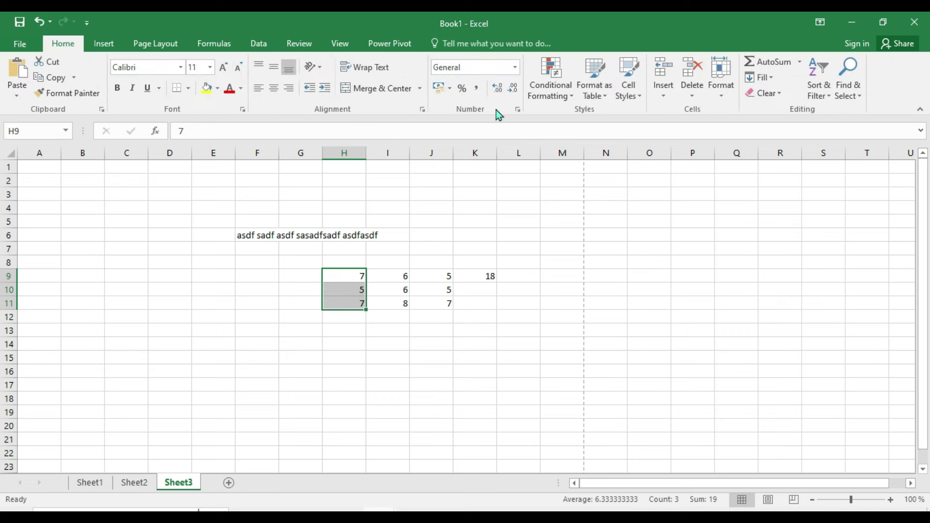
click(518, 108)
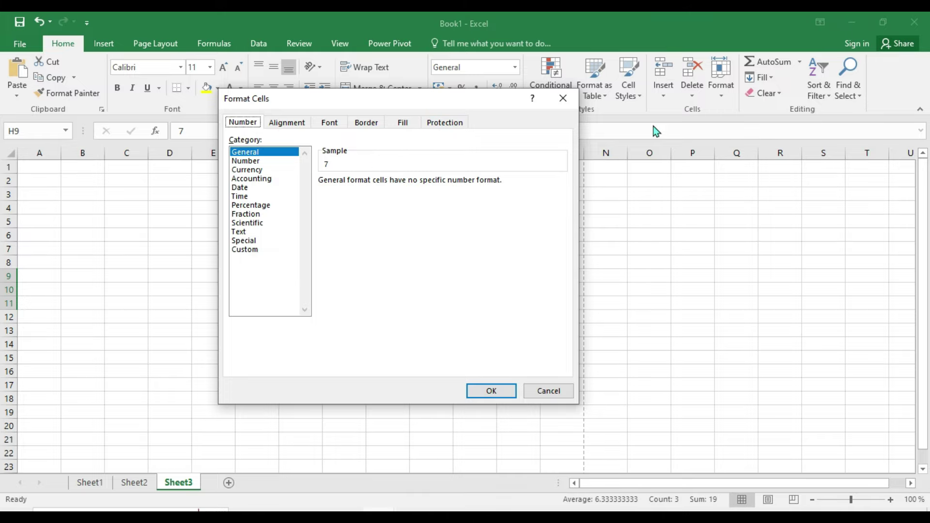
click(561, 104)
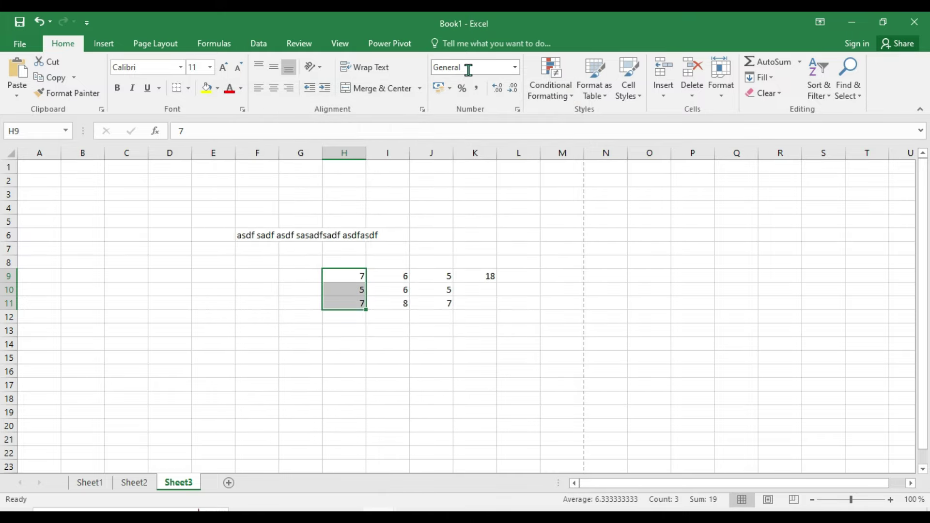
- Apply English (United States) accounting format to H9:H11, showing $ 7.00, $ 5.00, $ 7.00
click(515, 67)
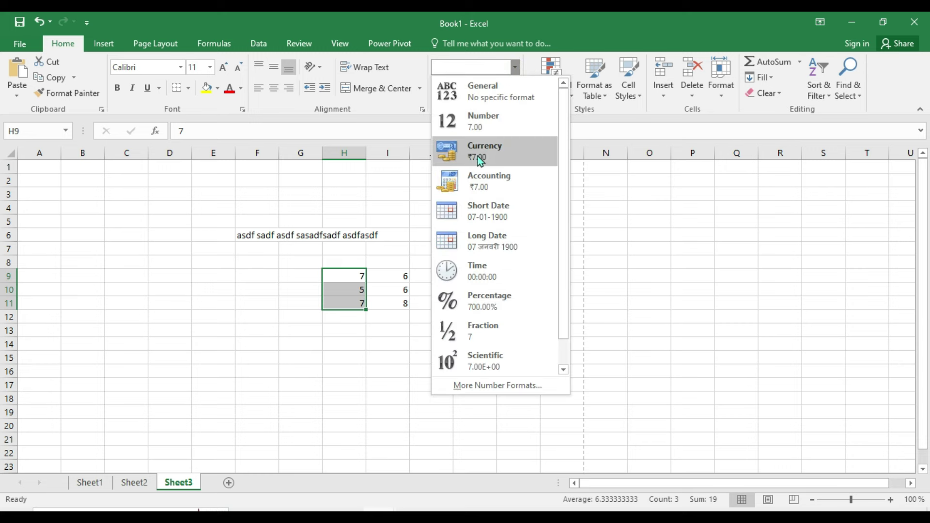
click(477, 156)
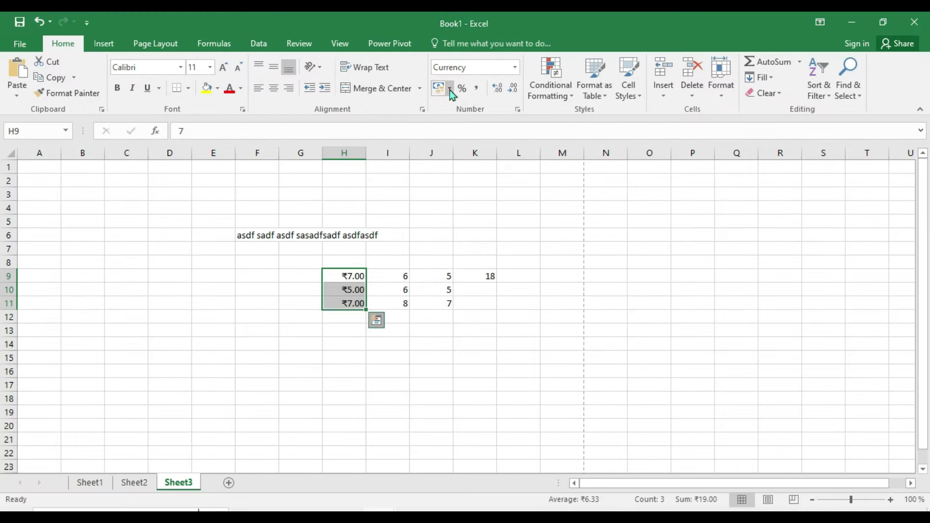
click(450, 89)
click(452, 137)
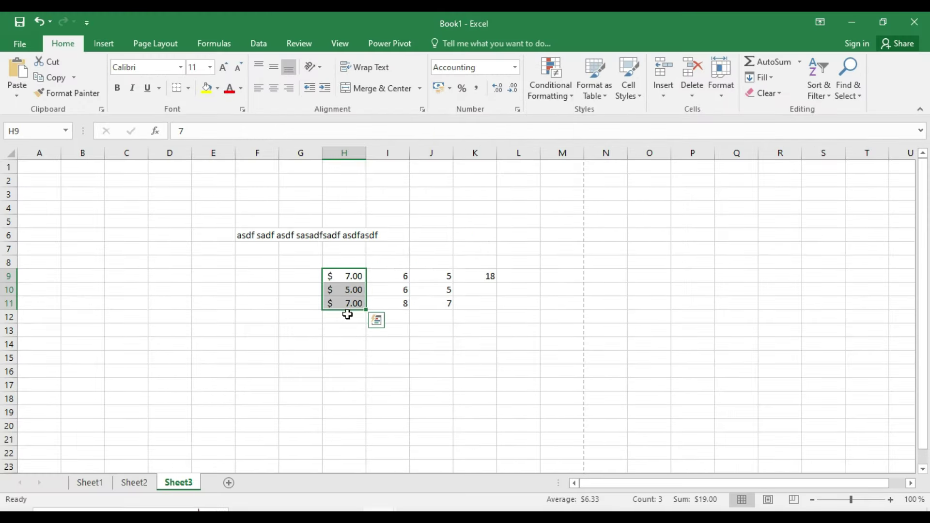
key(ctrl+q)
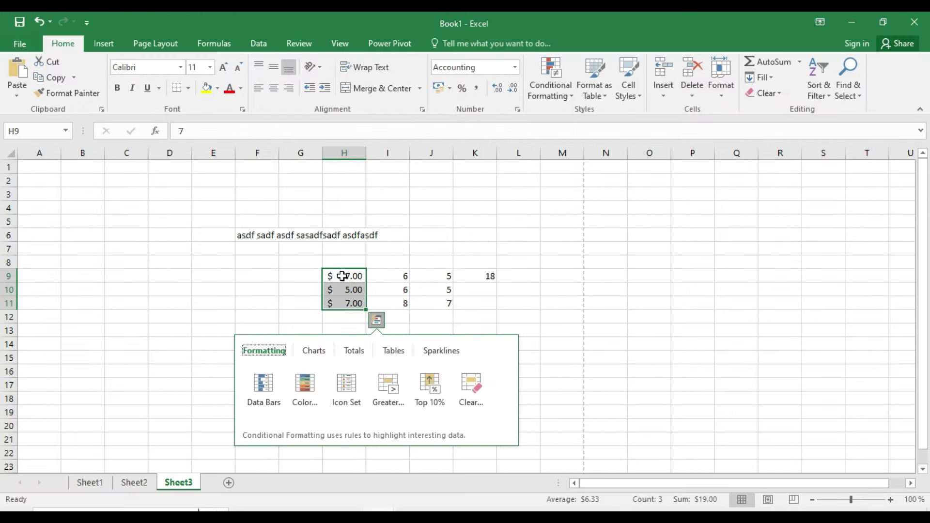
- Scroll the PDF to question 27 about the macro option, then switch back to Excel
scroll(218, 390, down, 1)
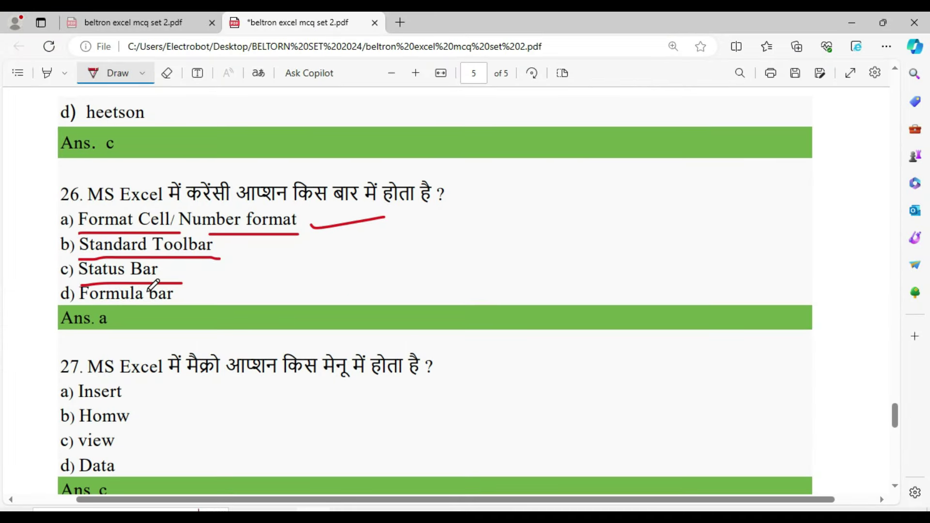
scroll(192, 257, down, 2)
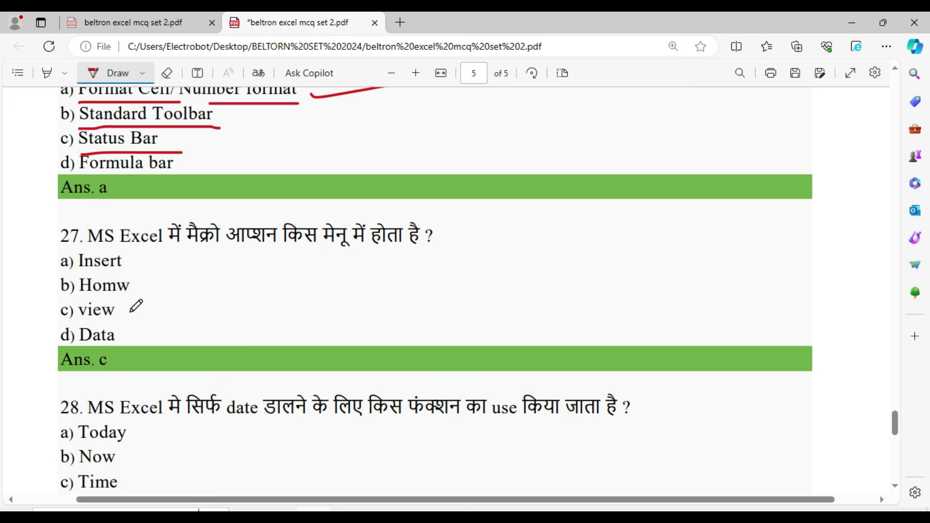
key(alt+Tab)
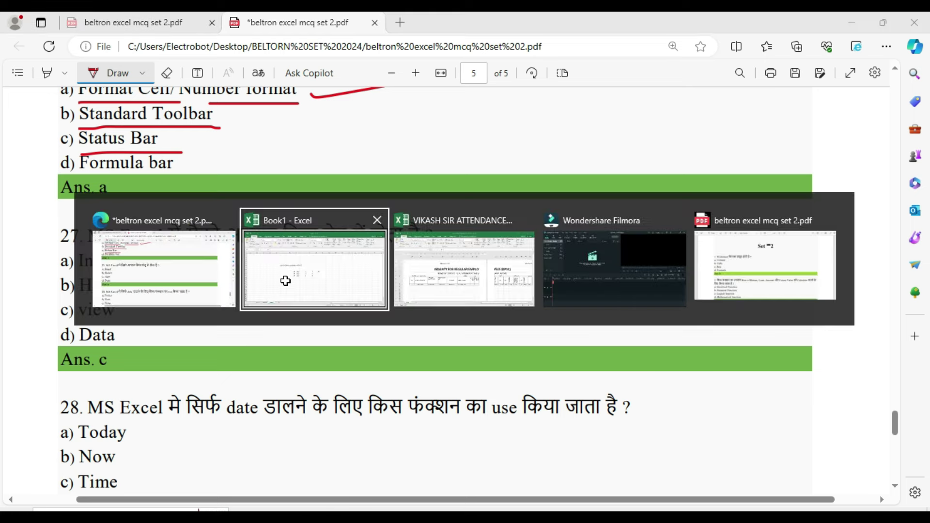
- Show the View tab with its Macros group and dismiss Quick Analysis by clicking N3
click(340, 43)
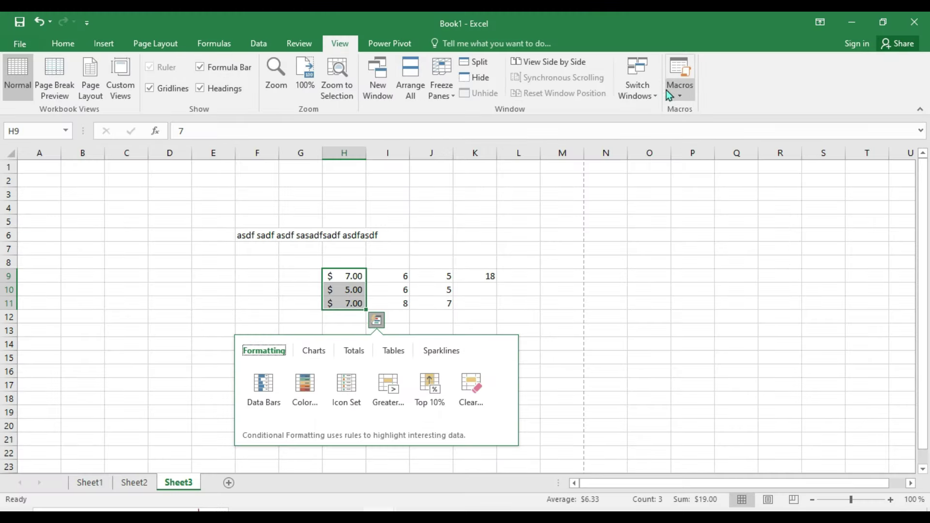
click(588, 196)
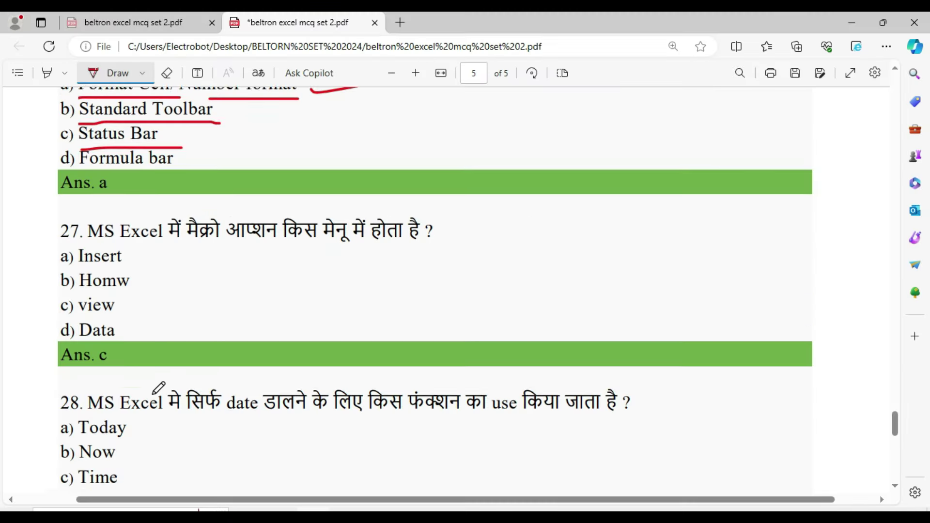
- Tick c) view for question 27, underline question 28 and tick Today as its answer
scroll(160, 362, down, 3)
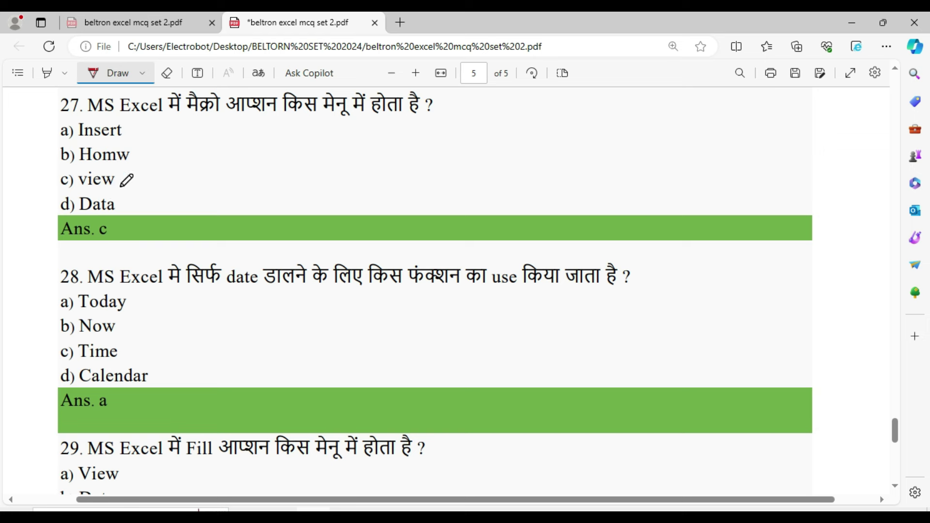
drag(122, 184, 238, 159)
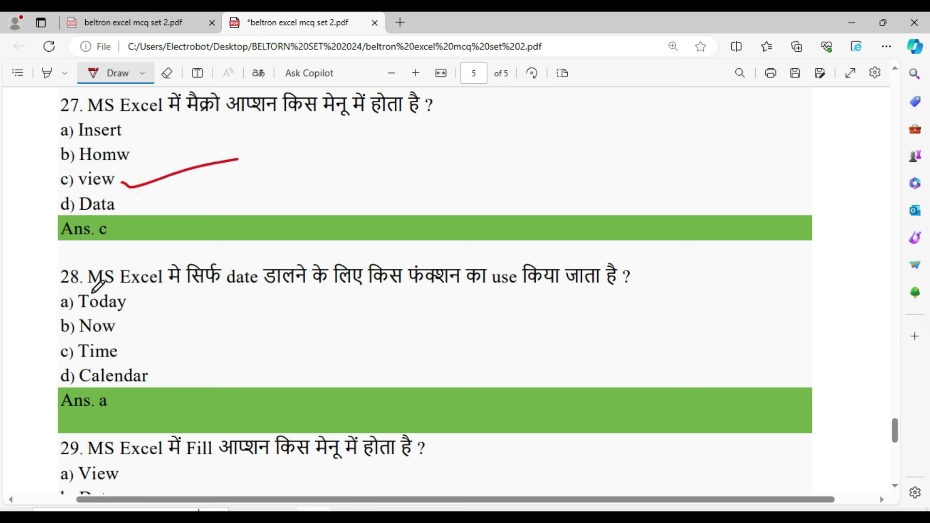
drag(92, 293, 214, 278)
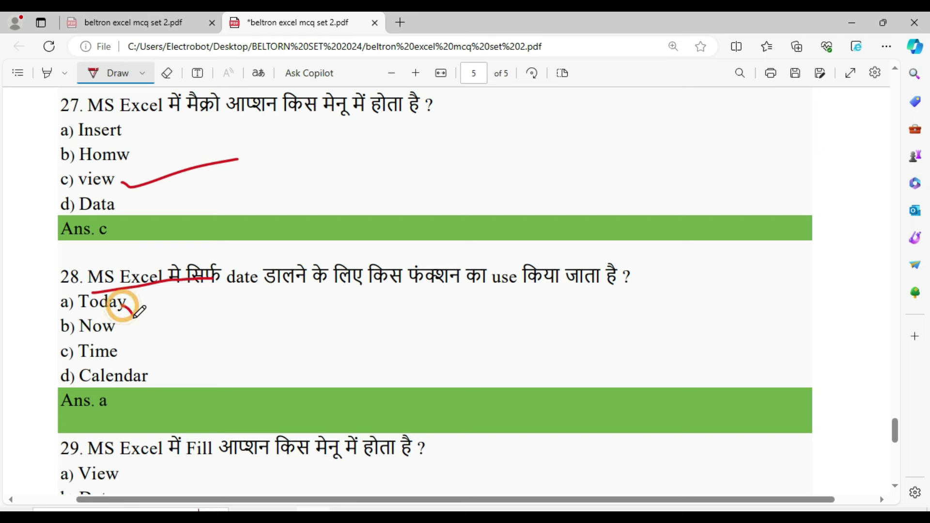
drag(121, 303, 237, 295)
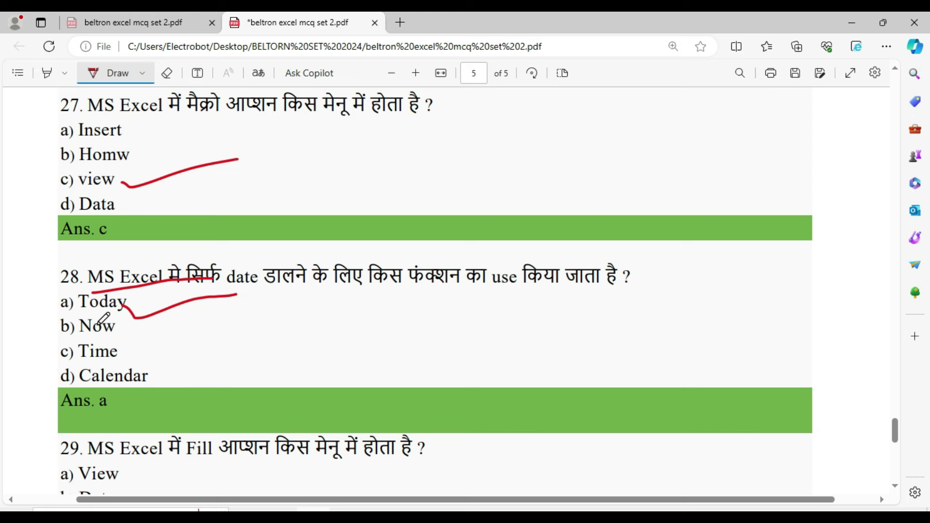
- Tick d) Home as question 29's answer, then switch back to Book1 in Excel
scroll(194, 352, down, 5)
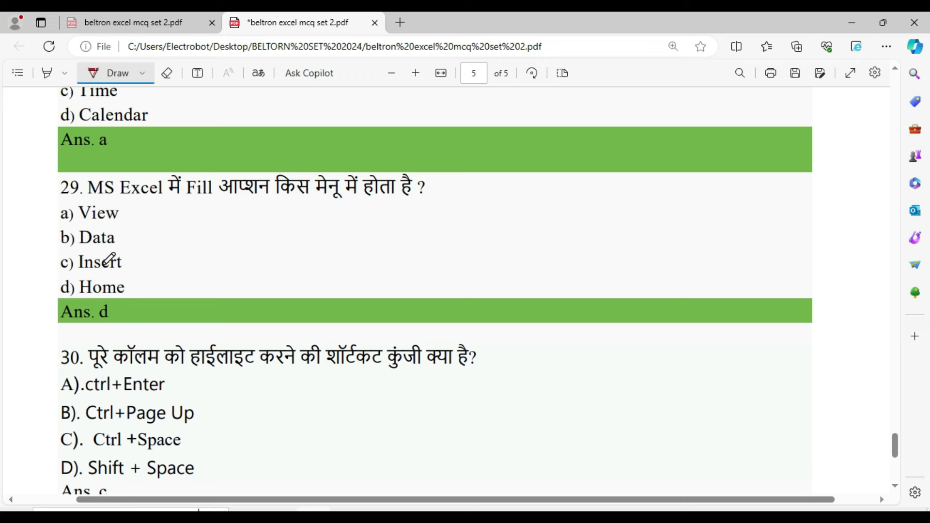
click(379, 508)
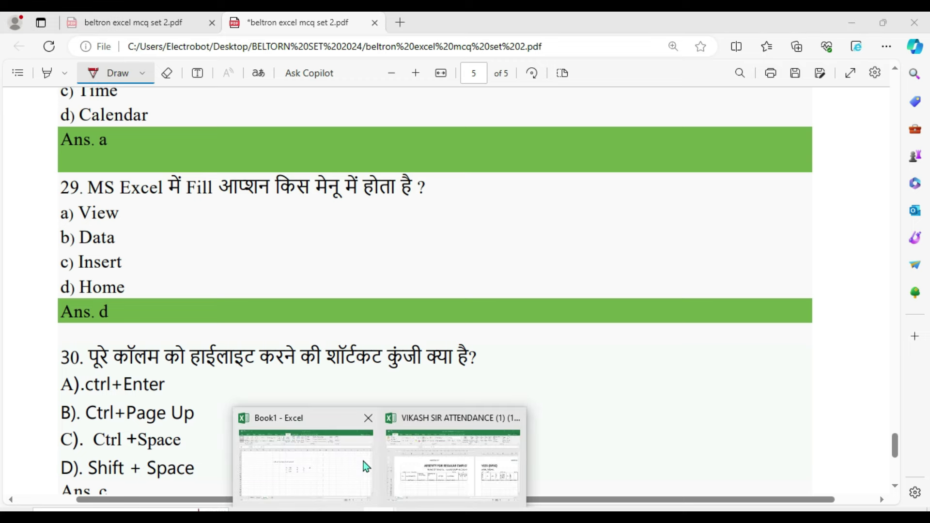
drag(135, 288, 296, 247)
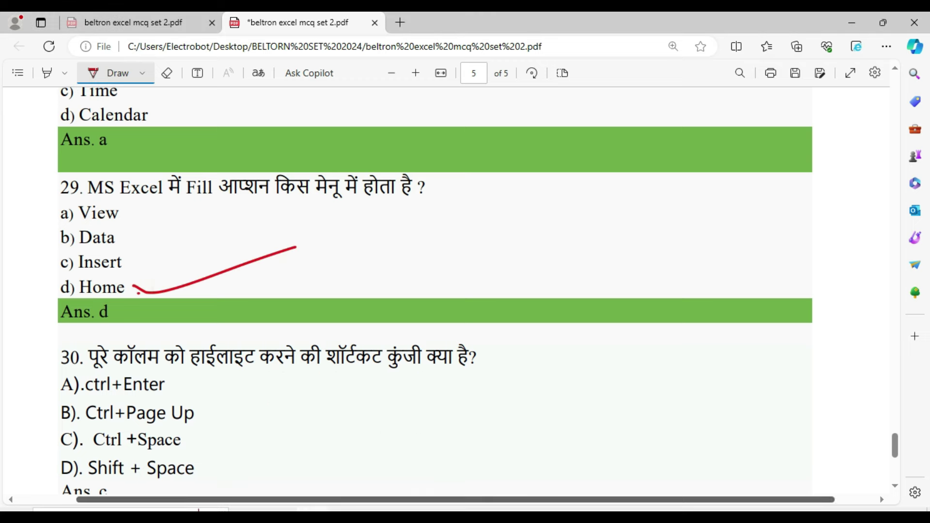
click(368, 507)
click(339, 471)
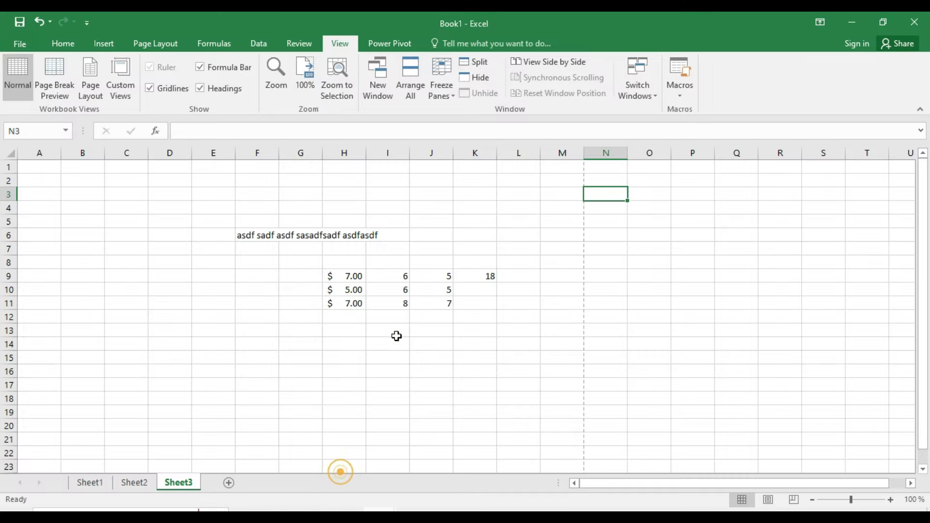
- Return Excel to the Home tab, then scroll the PDF to question 30
click(63, 43)
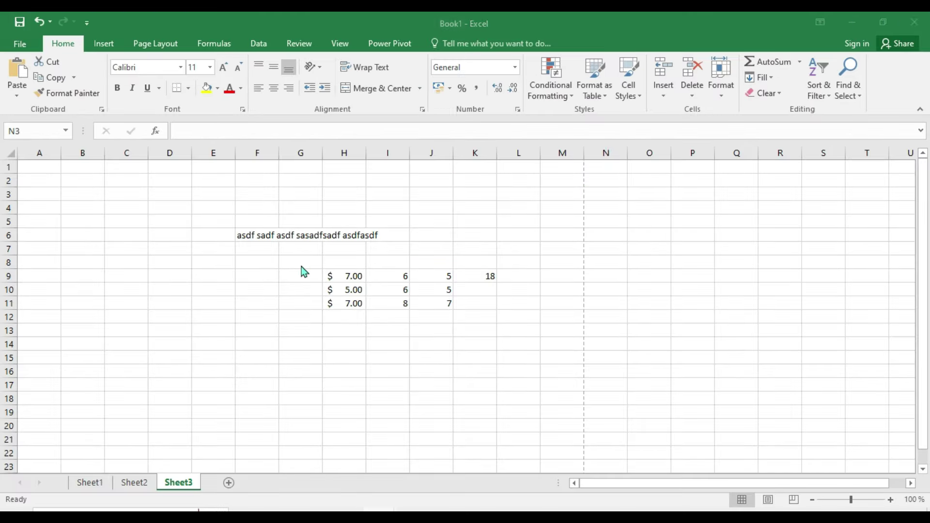
key(alt+Tab)
scroll(131, 371, down, 3)
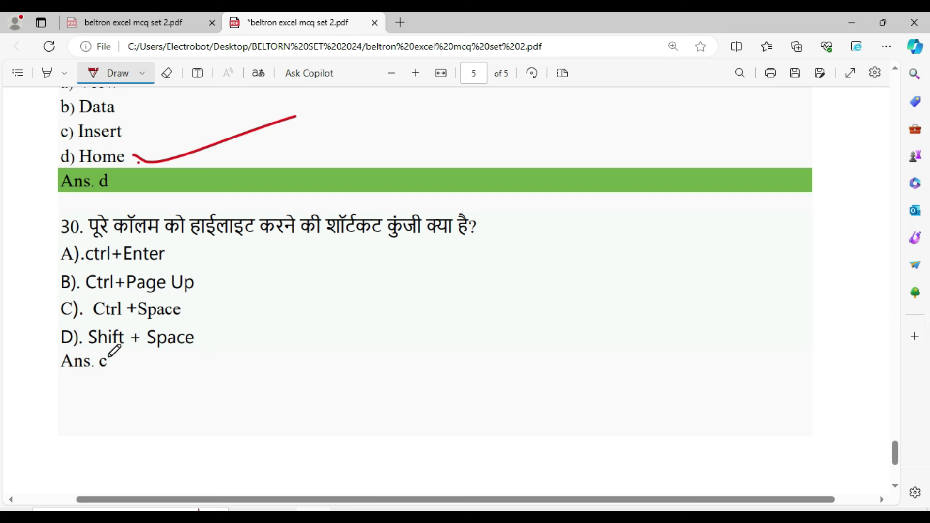
- Tick C) Ctrl +Space as question 30's answer, then switch back to Book1
mouse_move(181, 315)
mouse_down()
mouse_move(192, 325)
mouse_move(306, 296)
mouse_up()
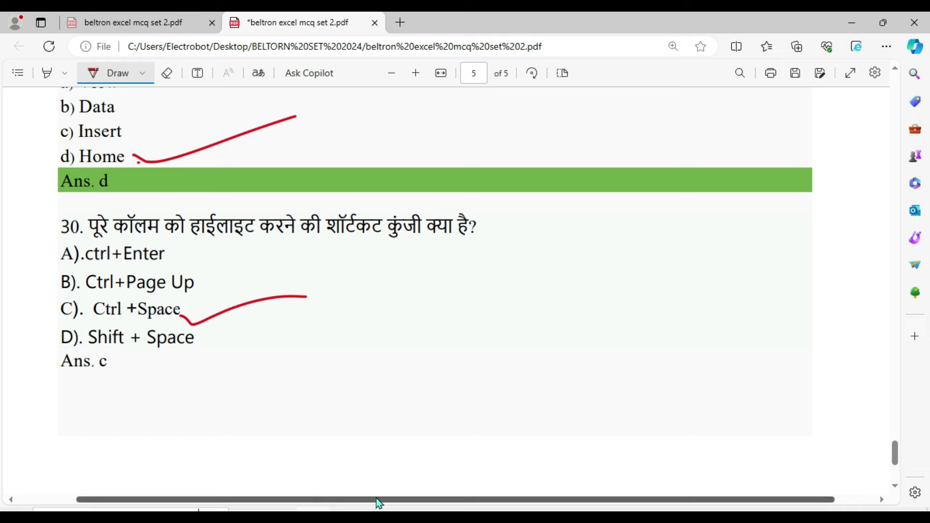
click(333, 465)
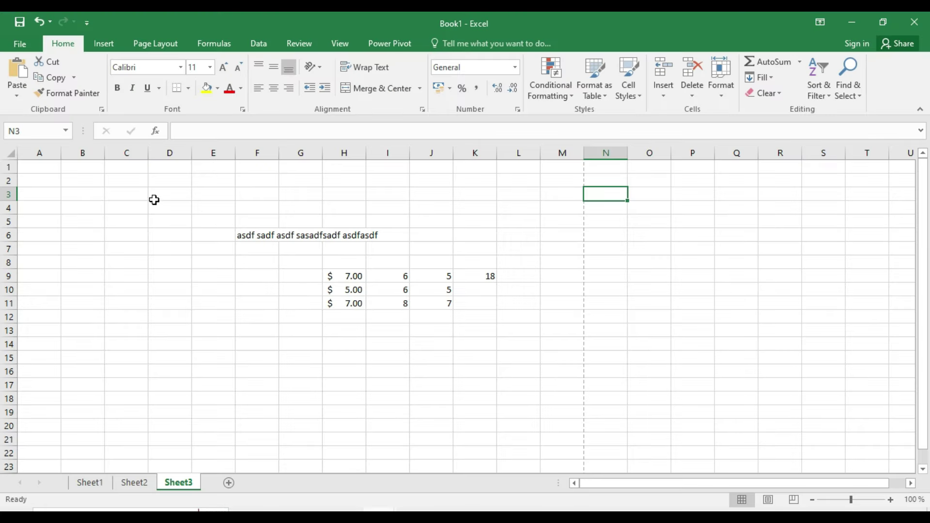
- Select all of column D from cell D5 with Ctrl+Space, then return to the PDF
click(175, 220)
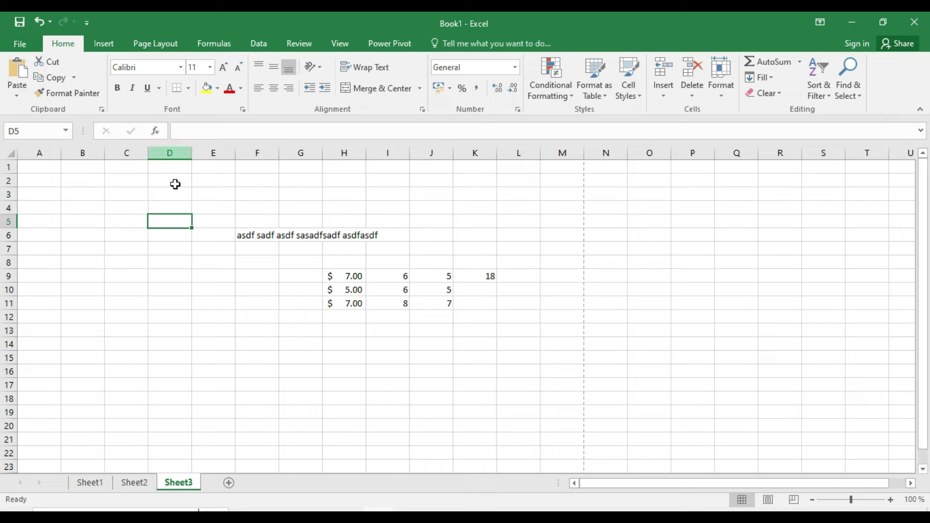
key(alt+Tab)
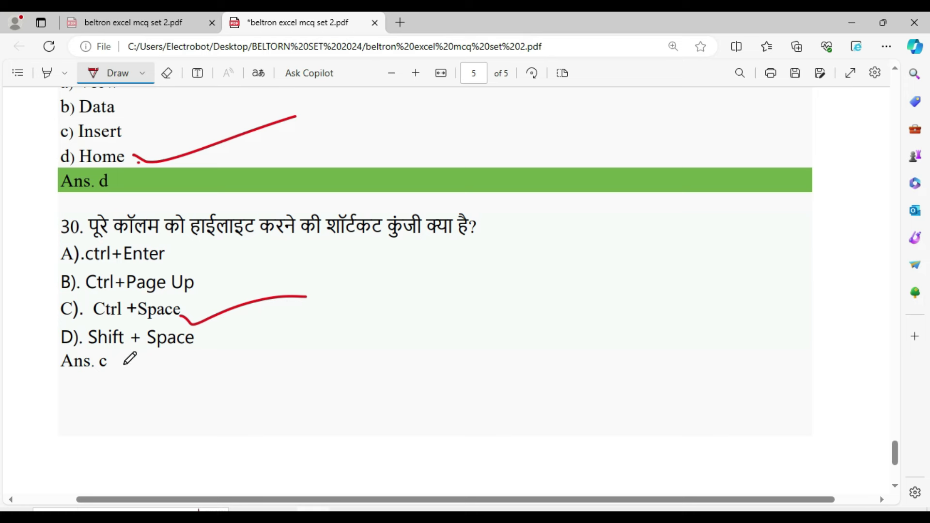
key(alt+Tab)
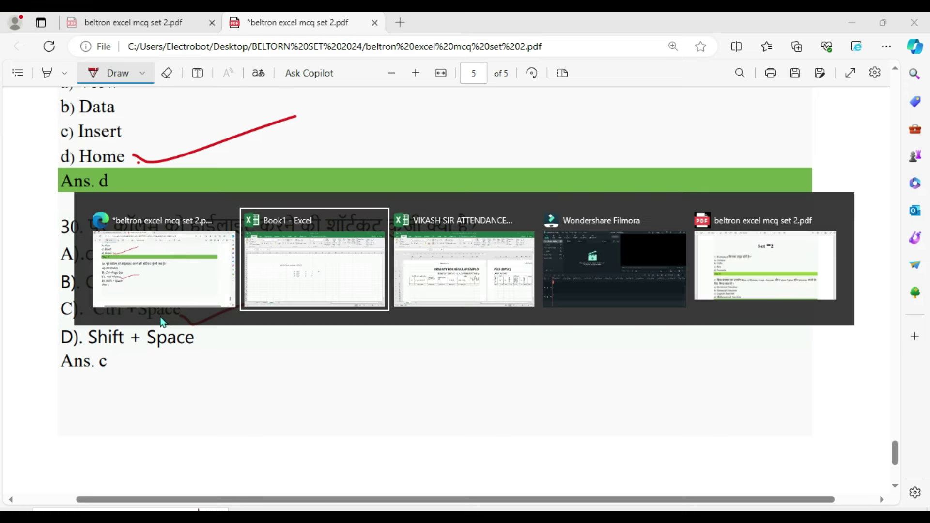
key(ctrl+space)
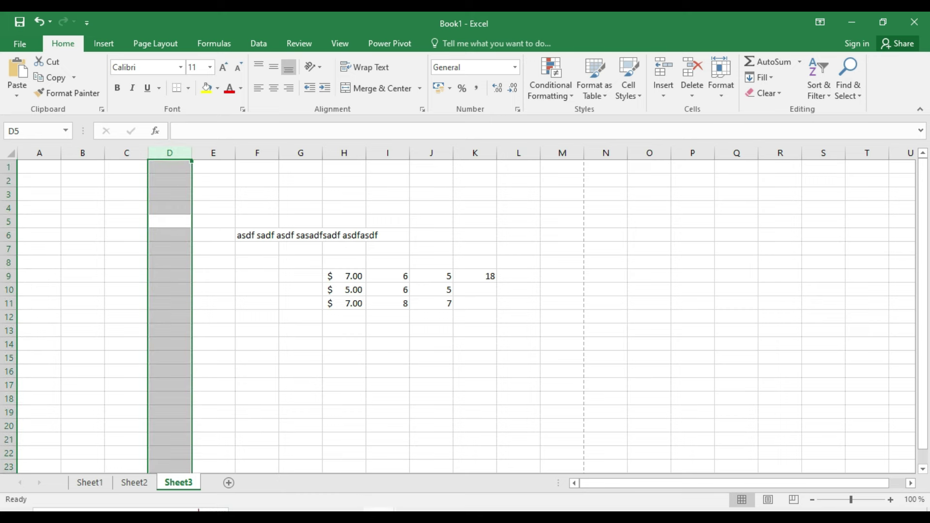
click(286, 416)
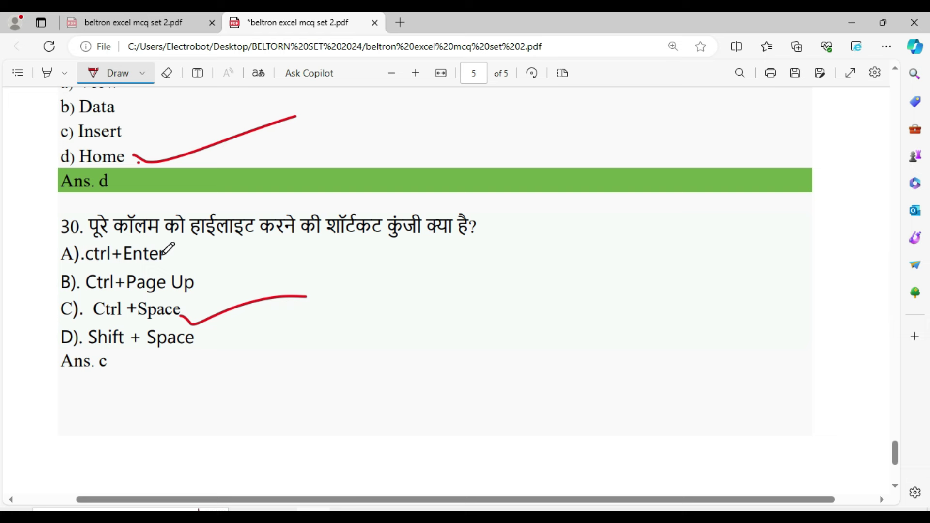